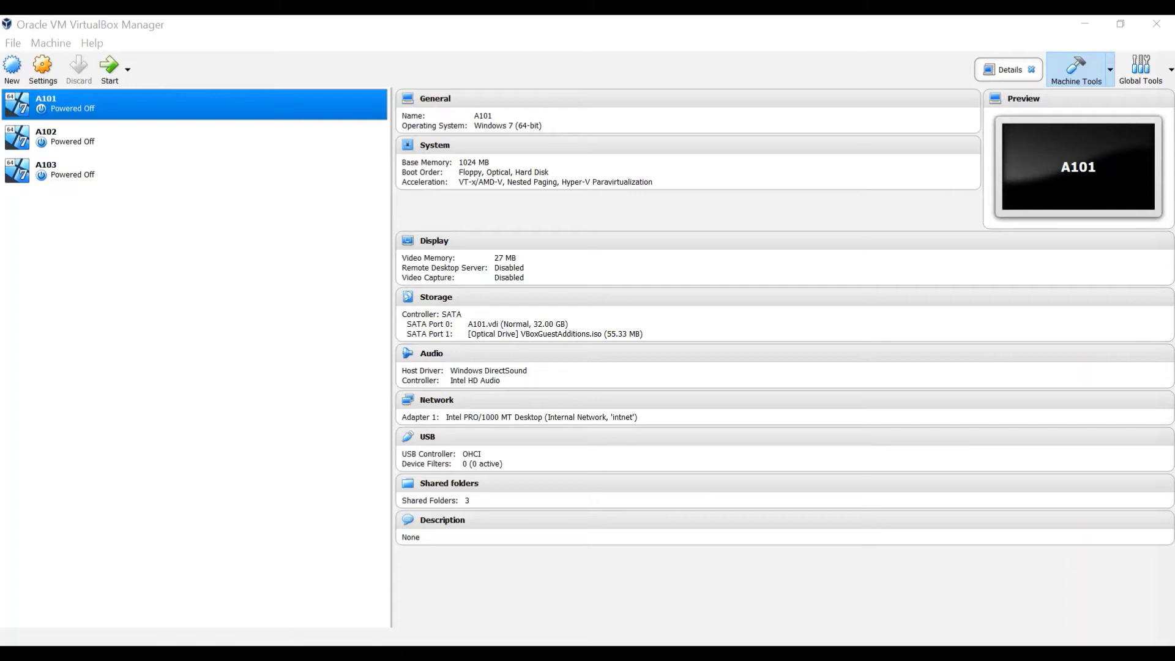
Review the details of machines A101, A102 and A103 in VirtualBox Manager.
left_click(152, 306)
left_click(183, 141)
left_click(165, 175)
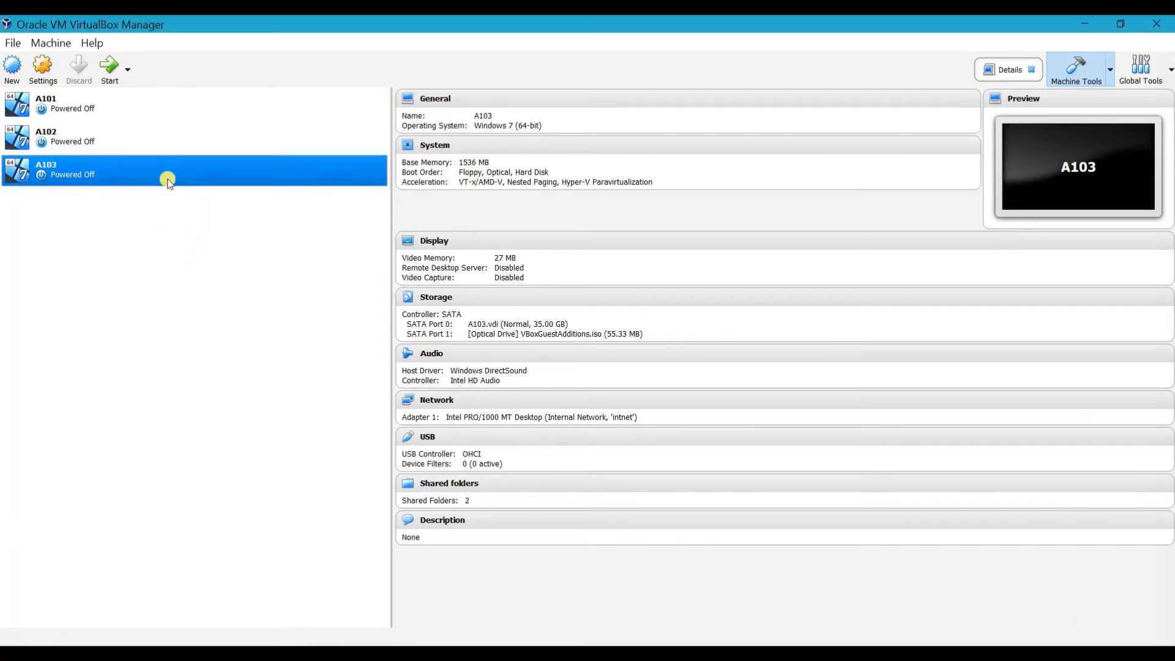
left_click(164, 112)
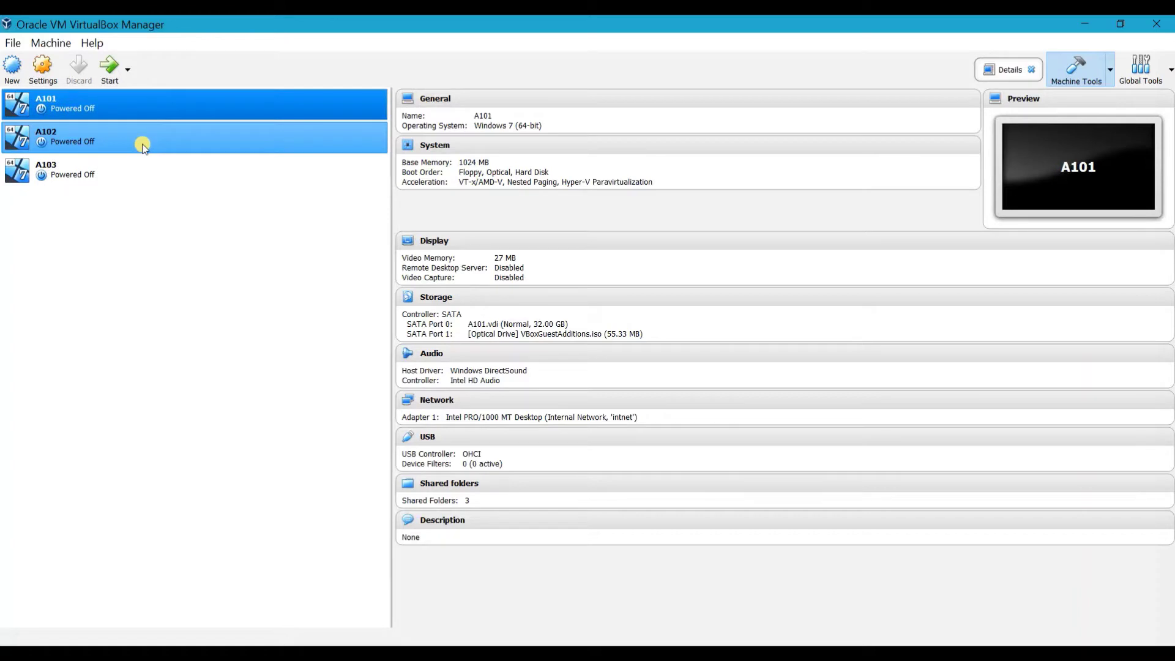
left_click(142, 145)
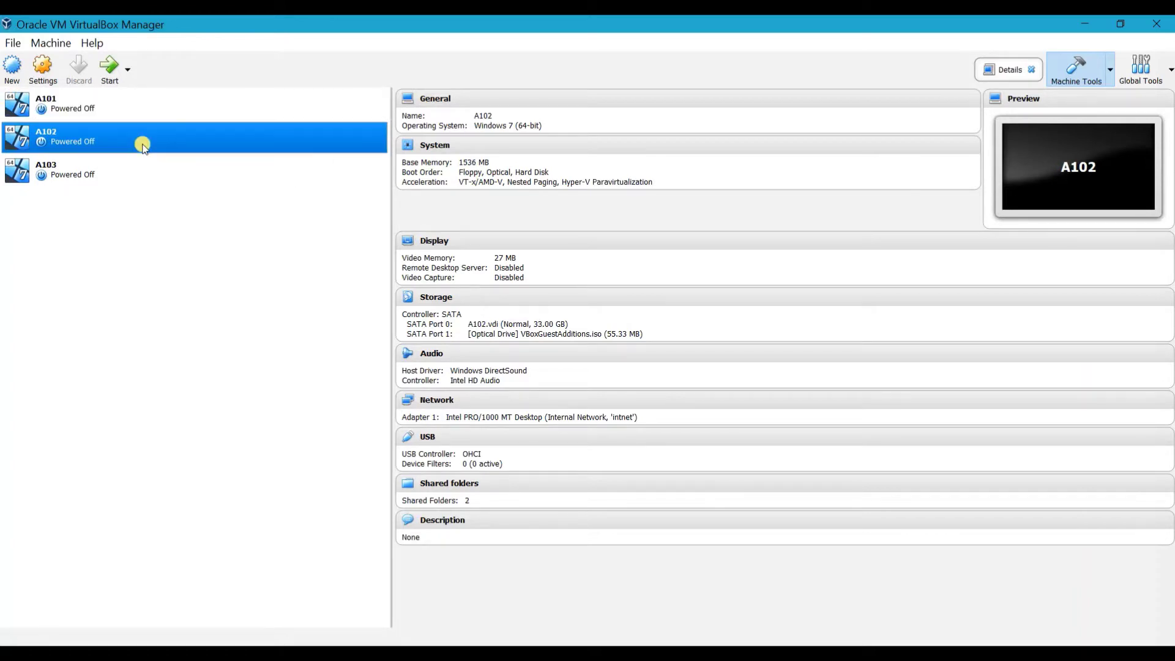
left_click(128, 173)
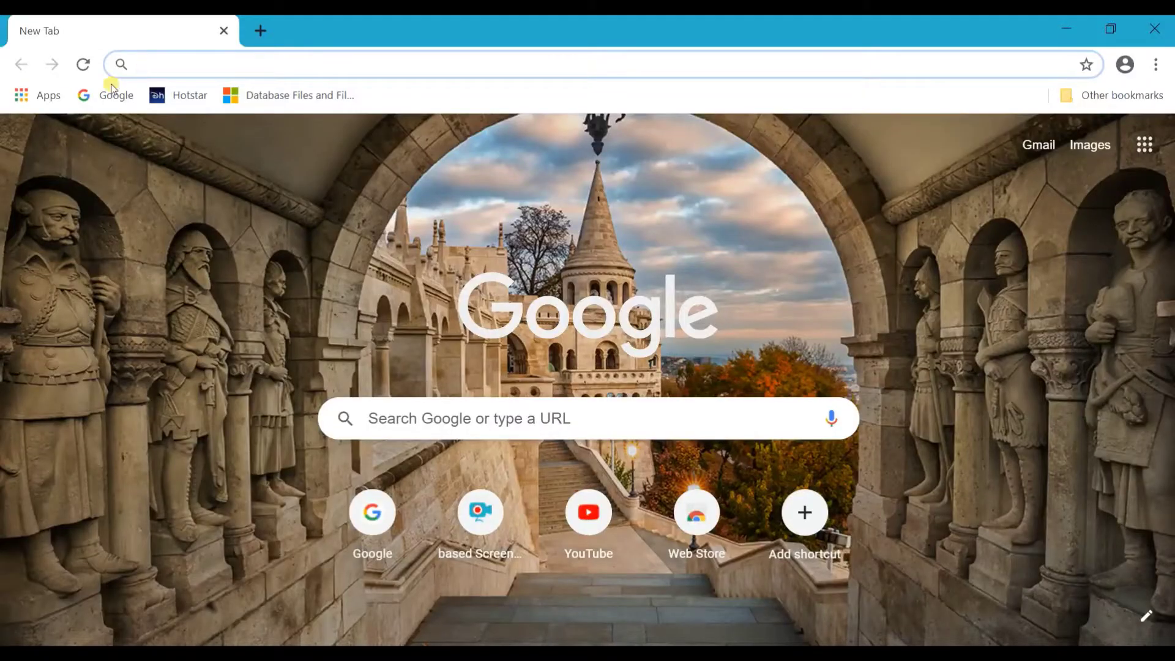
Search Google for 'oracle vm virtualbox' and open the official virtualbox.org site.
left_click(86, 98)
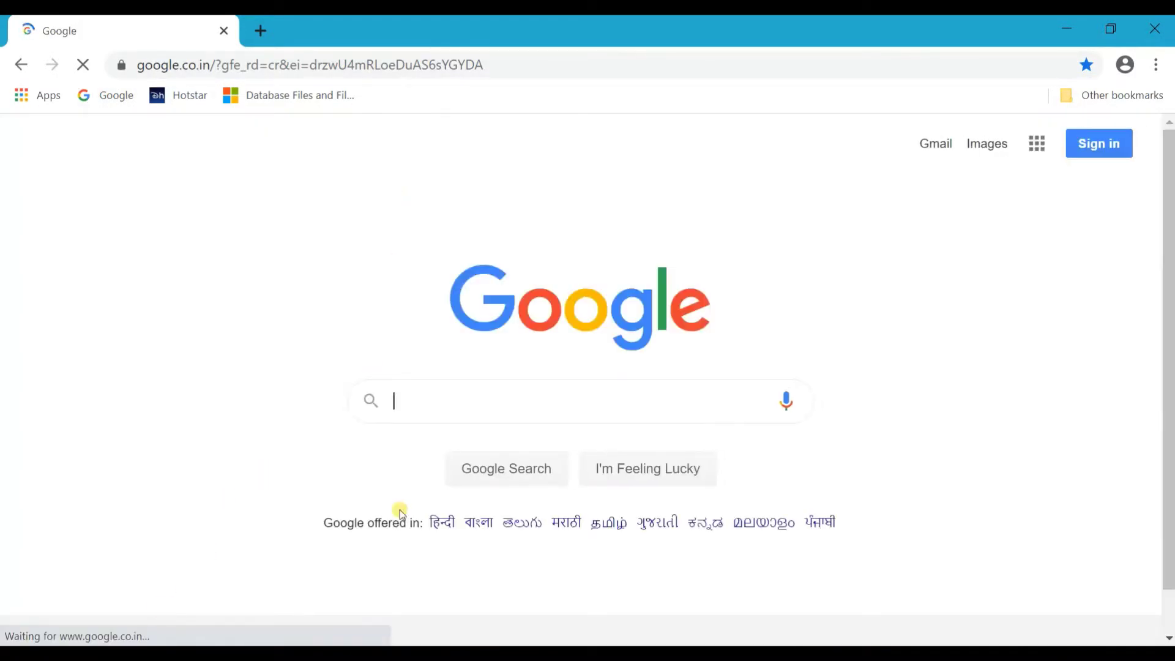
type("oracle")
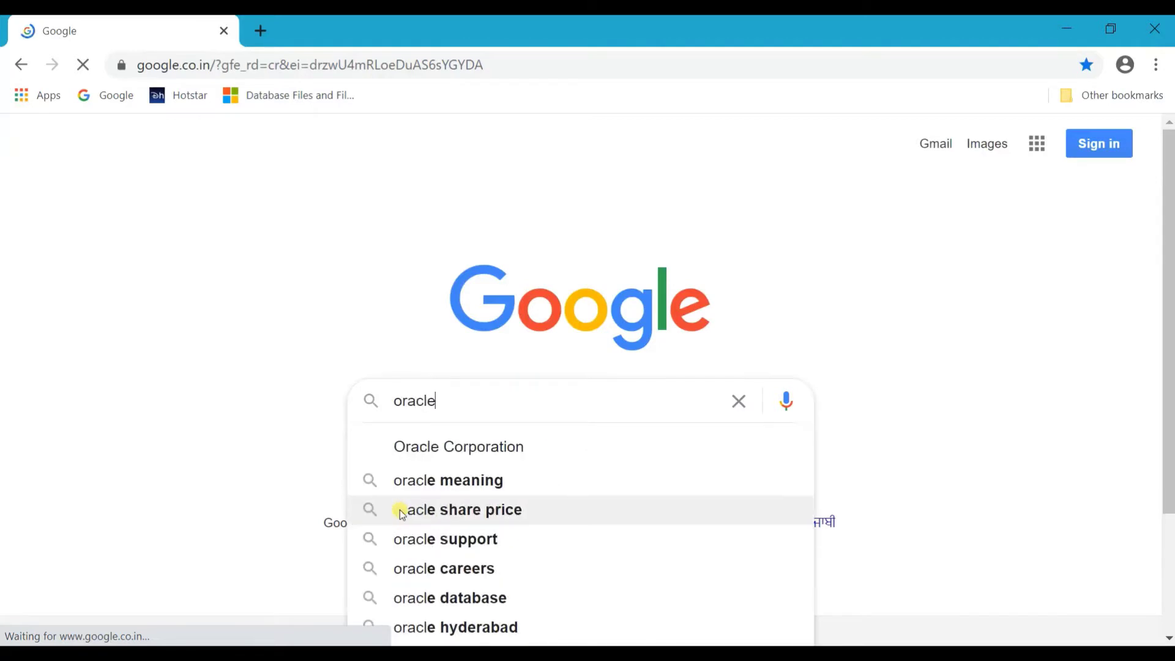
type(" vm")
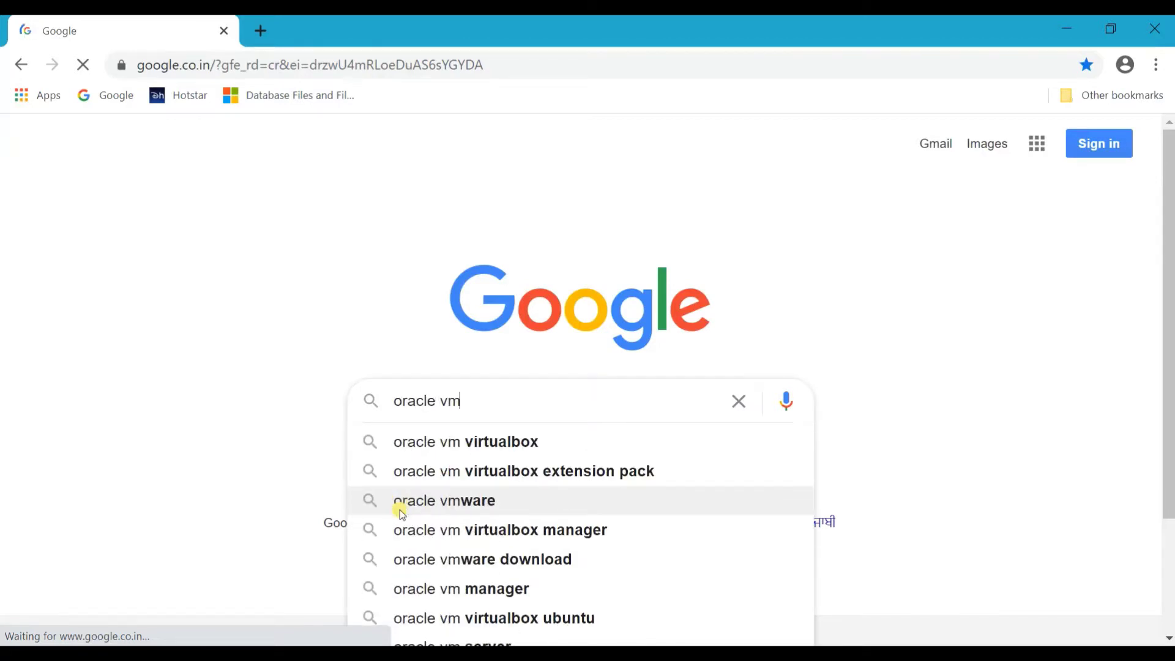
left_click(493, 438)
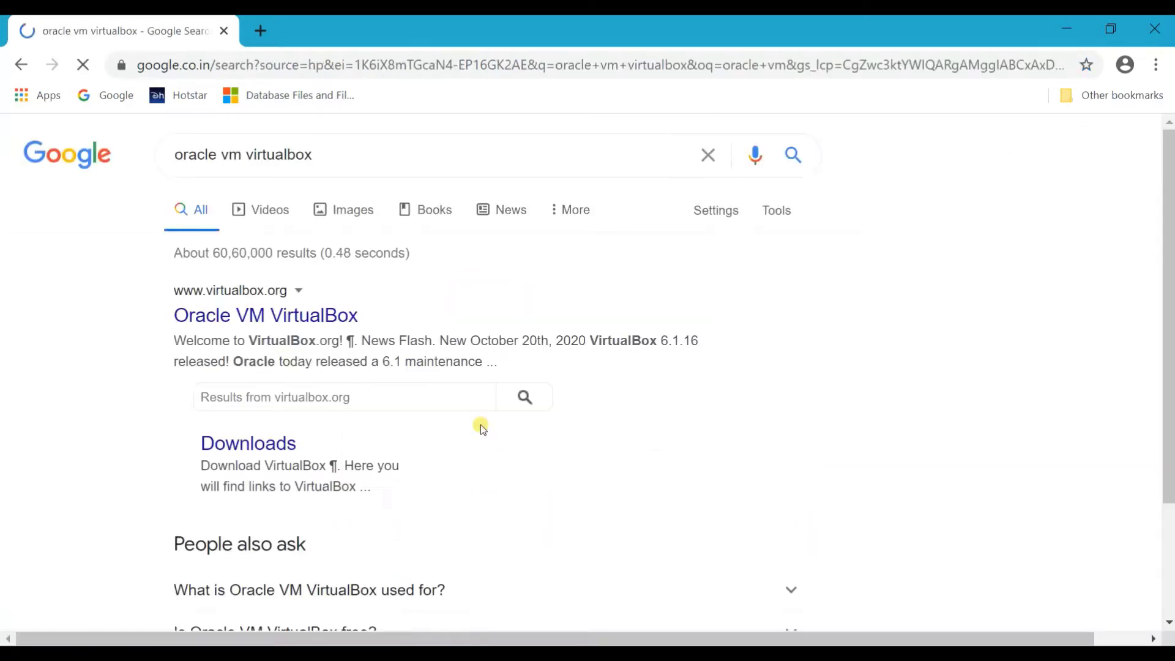
left_click(308, 329)
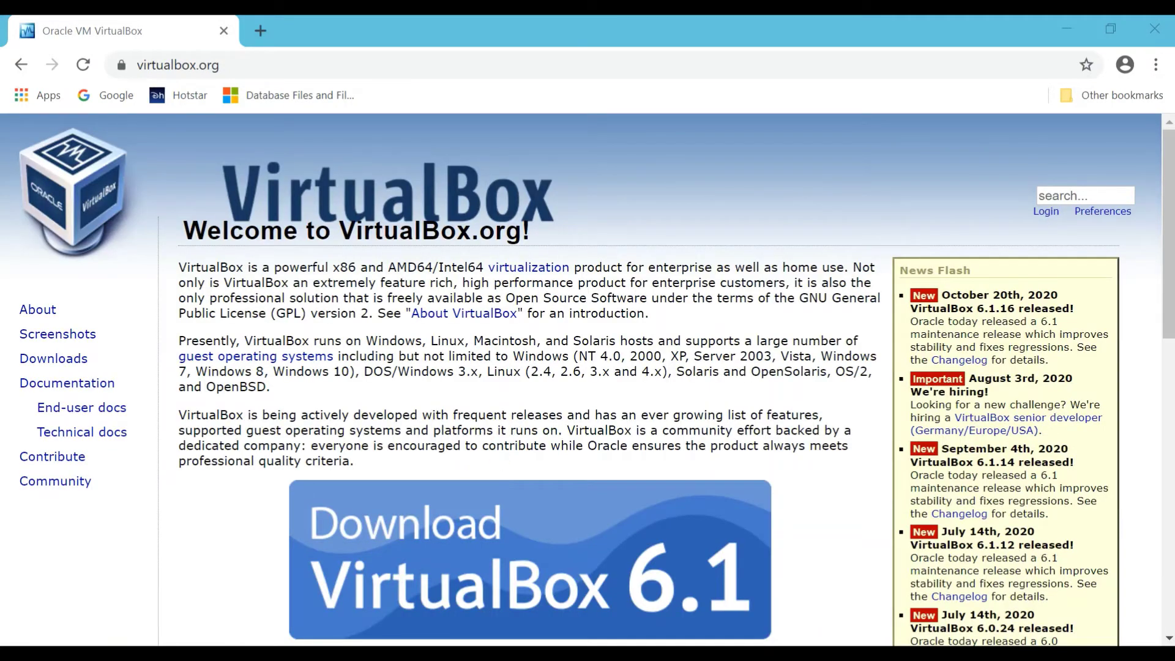
Go to the VirtualBox Downloads page listing the 6.1.16 packages.
scroll(318, 491, "down", 3)
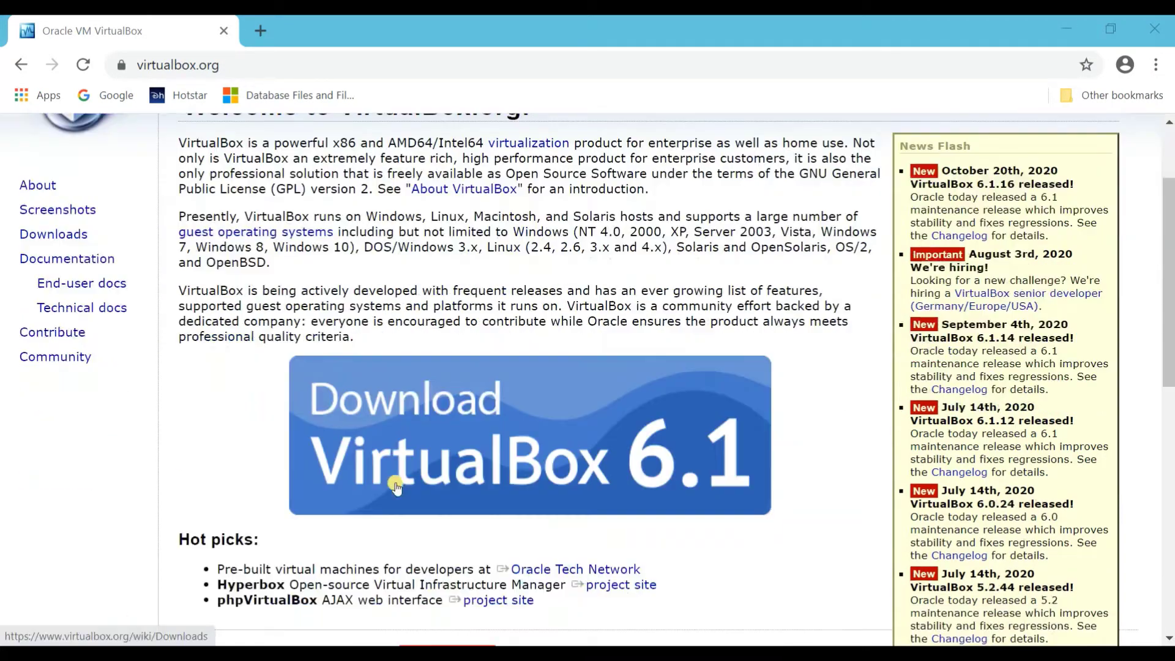
scroll(222, 615, "down", 3)
scroll(341, 590, "up", 6)
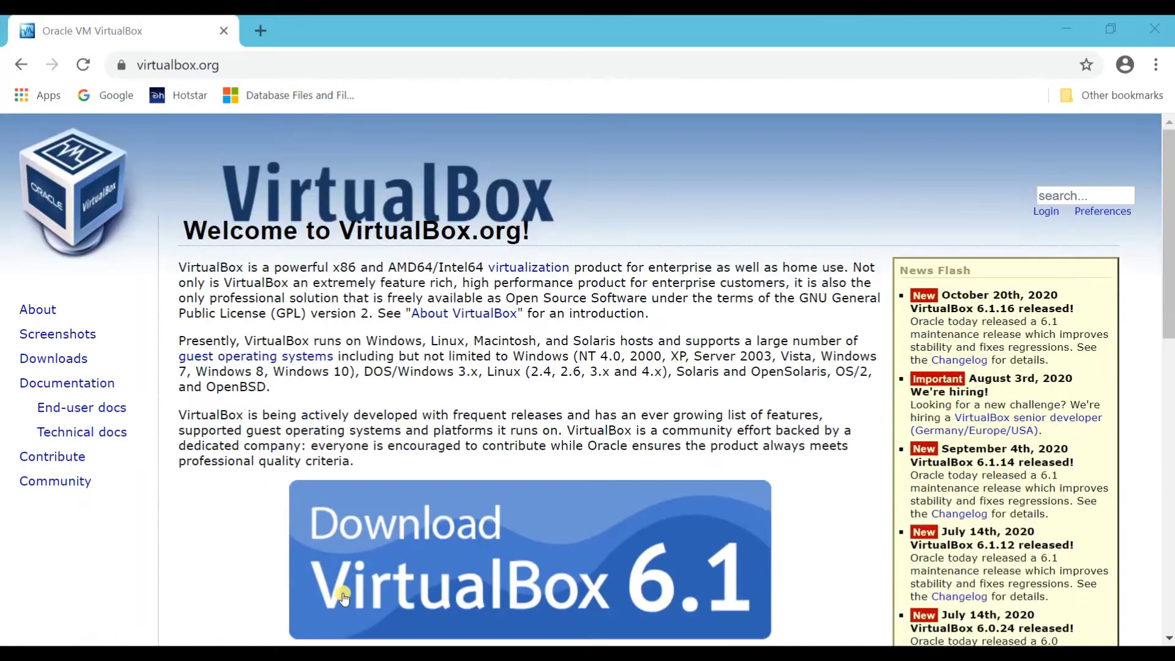
left_click(556, 537)
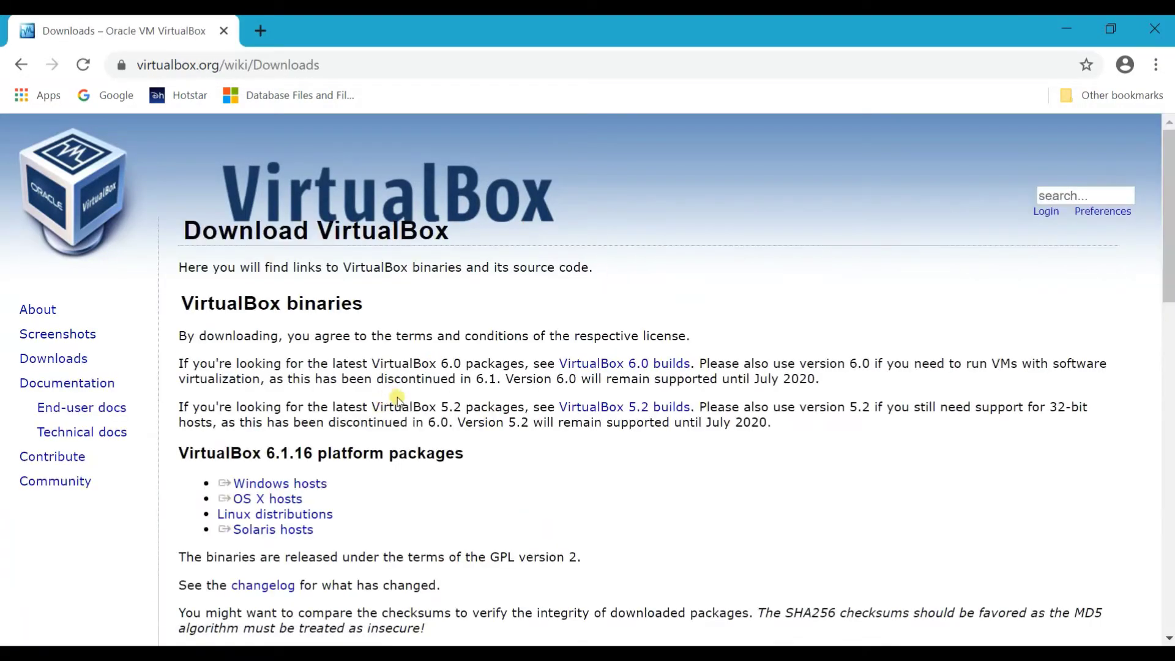
Download the VirtualBox 6.1.16 Windows-hosts installer and run it from Chrome's download shelf.
scroll(403, 409, "down", 3)
triple_click(298, 322)
left_click(300, 323)
triple_click(309, 320)
left_click(313, 323)
triple_click(316, 328)
triple_click(300, 336)
left_click(333, 373)
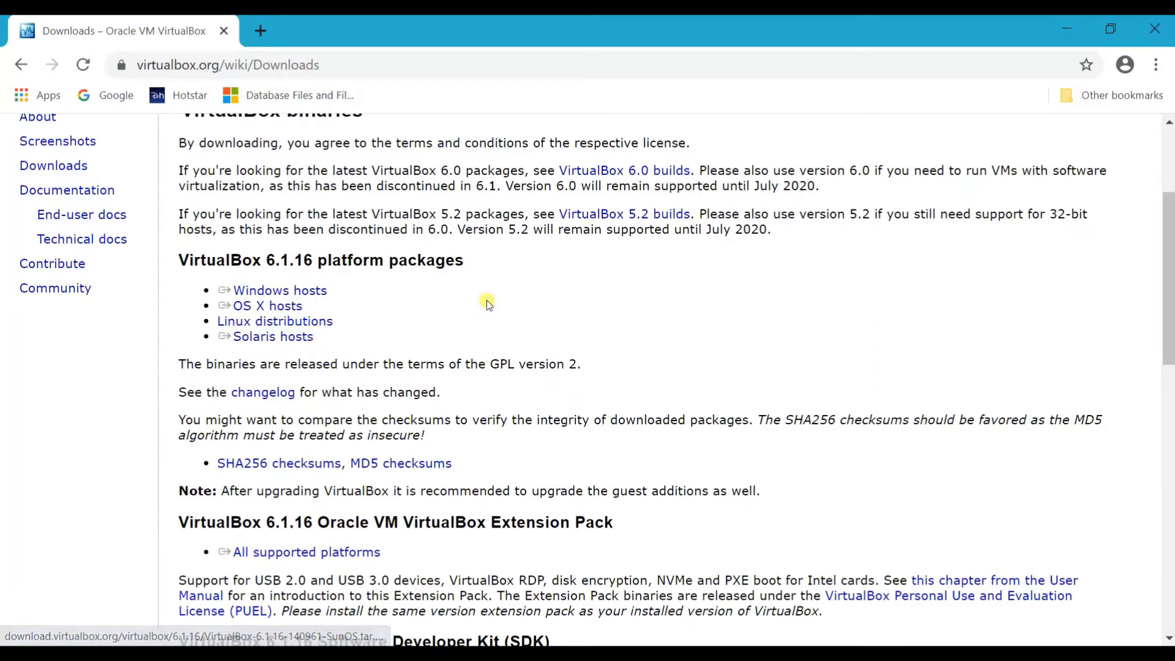
triple_click(317, 290)
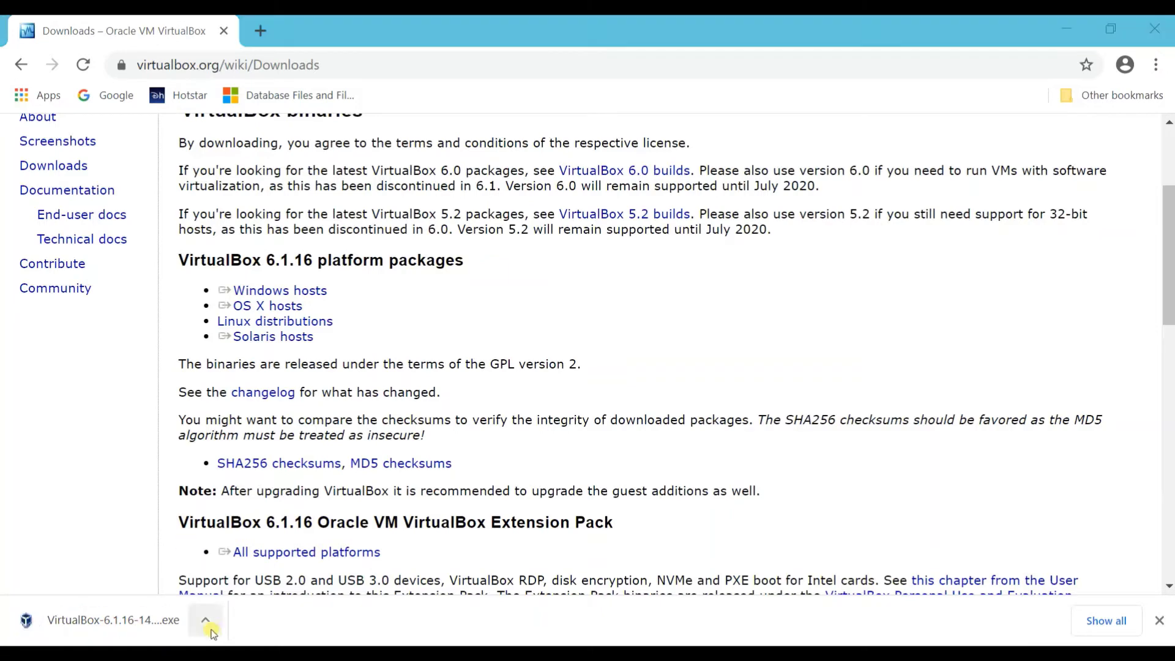
left_click(208, 623)
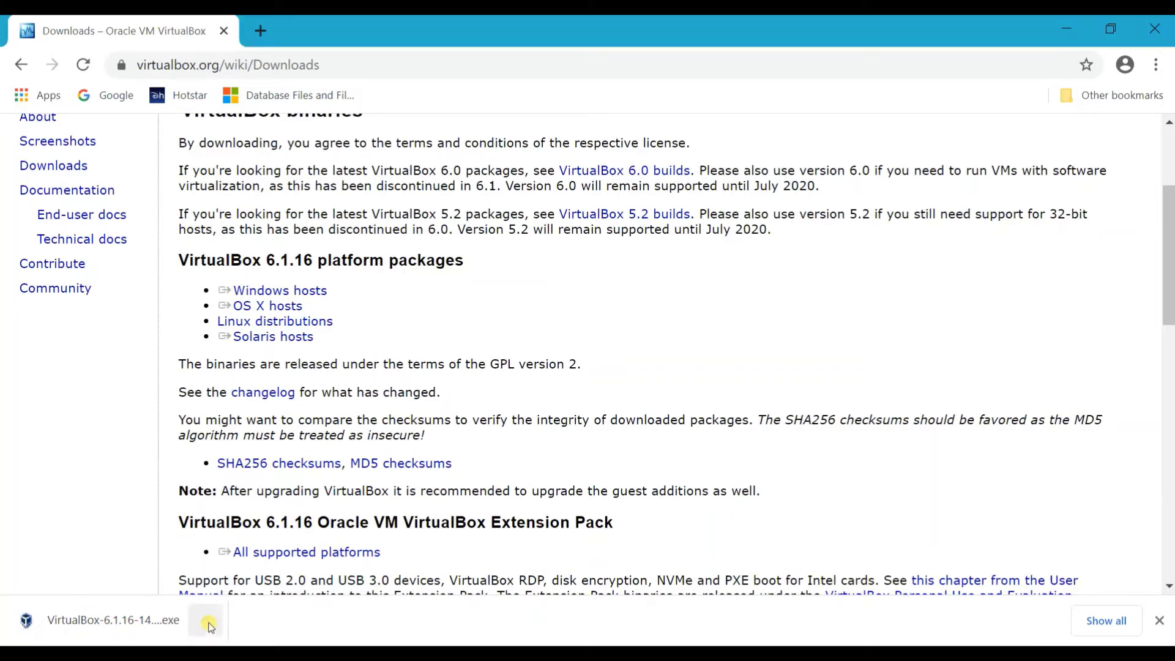
left_click(250, 501)
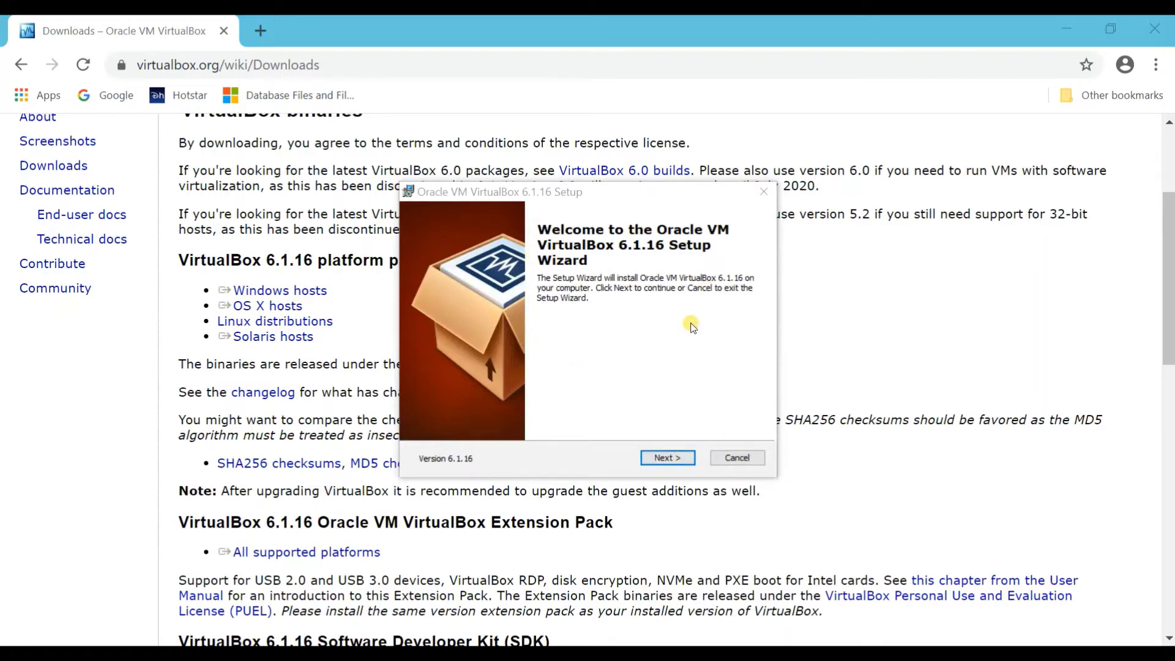
Cancel the VirtualBox 6.1.16 setup, confirm with Yes, and click Finish.
left_click(741, 459)
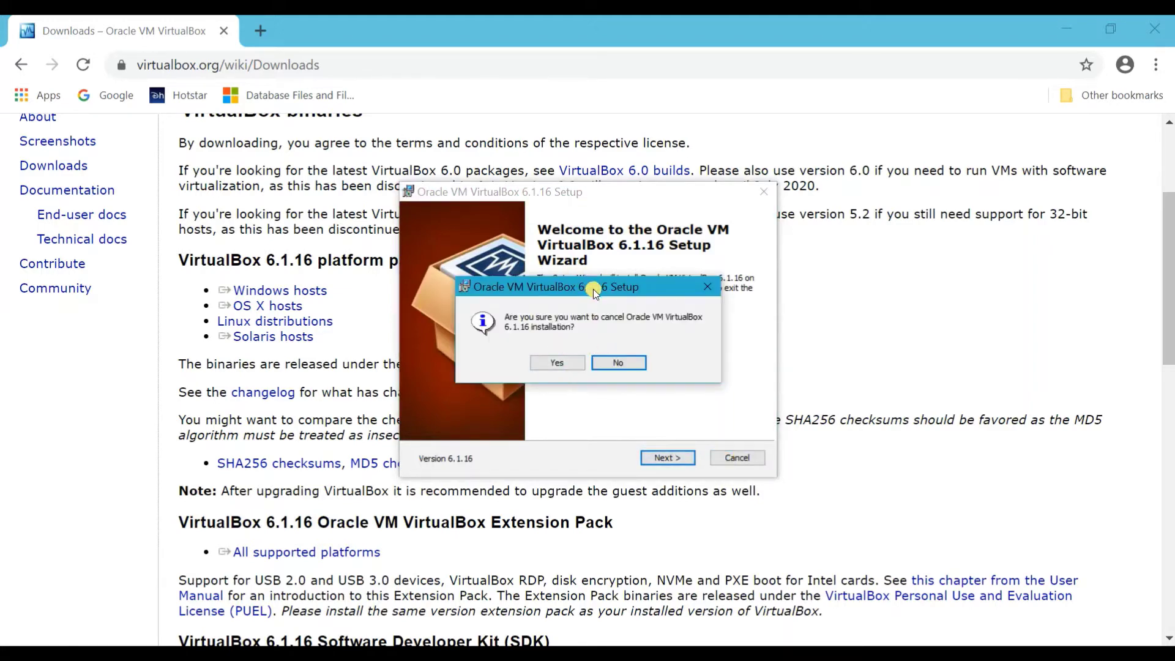
left_click_drag(593, 289, 626, 299)
left_click(601, 374)
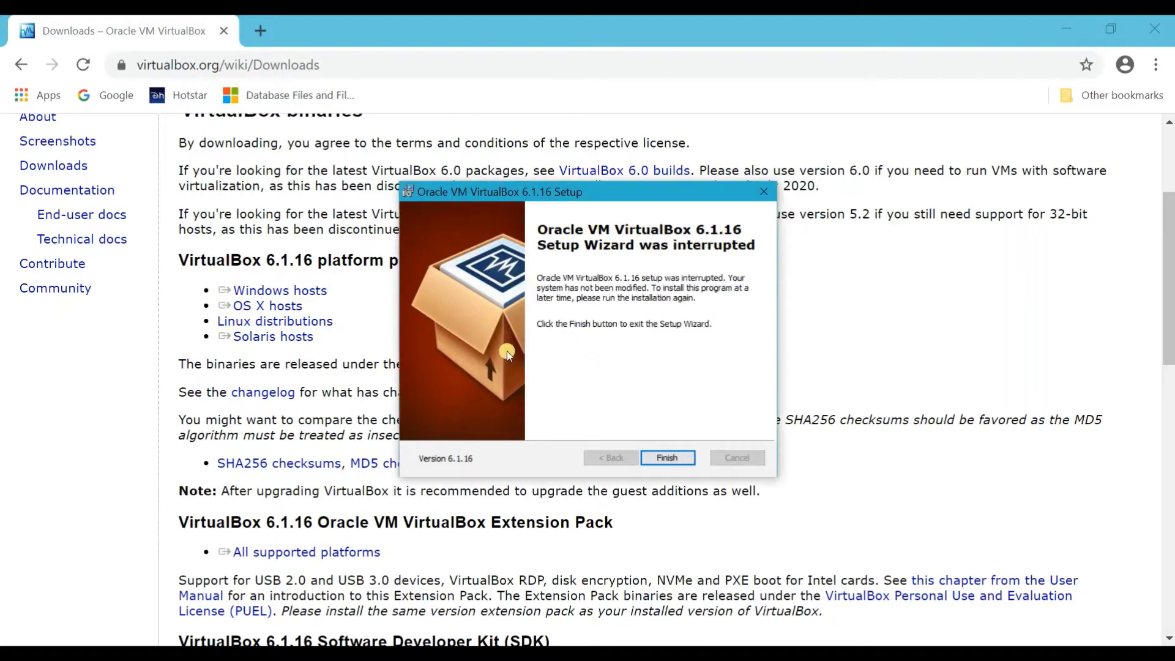
left_click(687, 458)
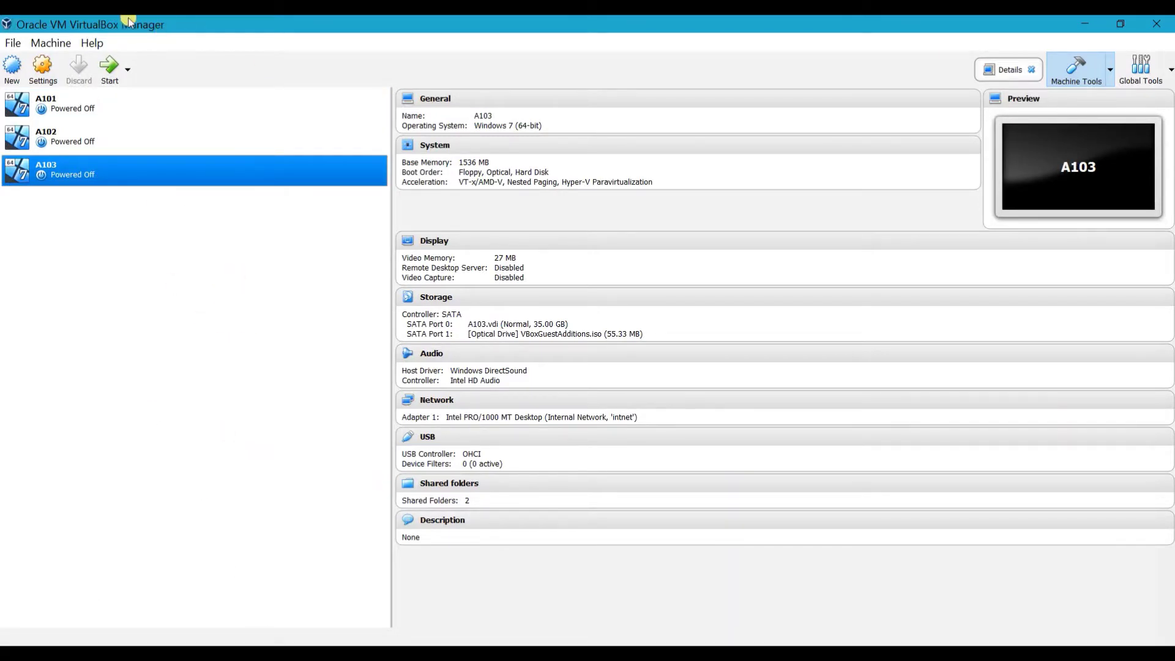
Create new machine A104 with type Microsoft Windows and version Windows 7 (64-bit).
left_click(14, 78)
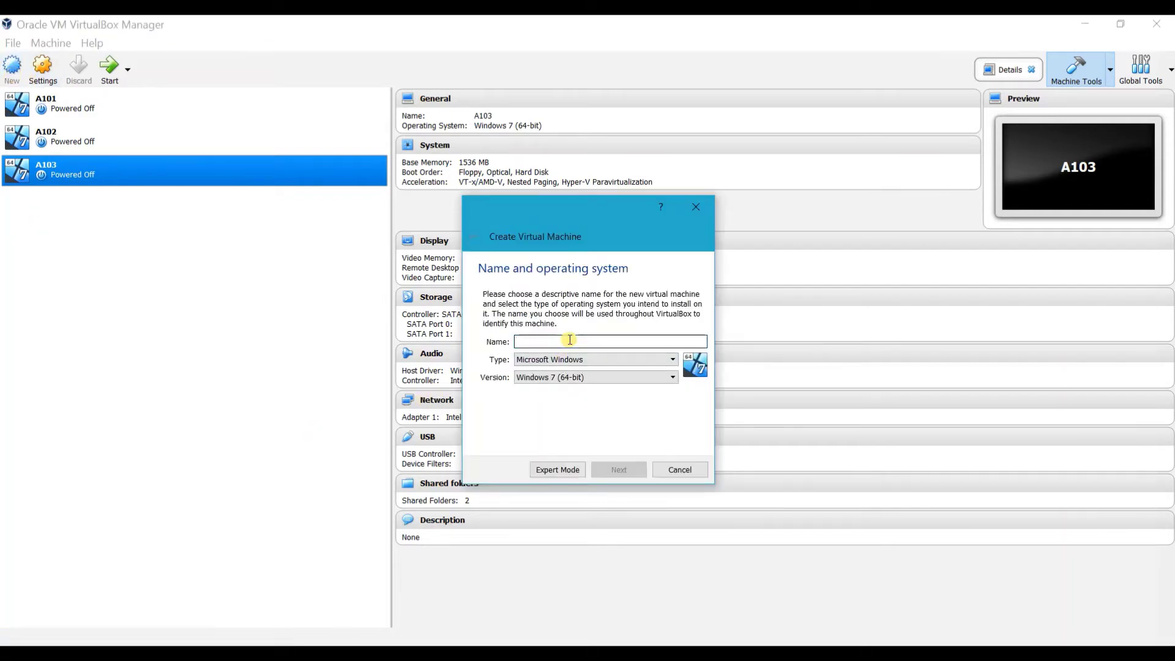
type("A104")
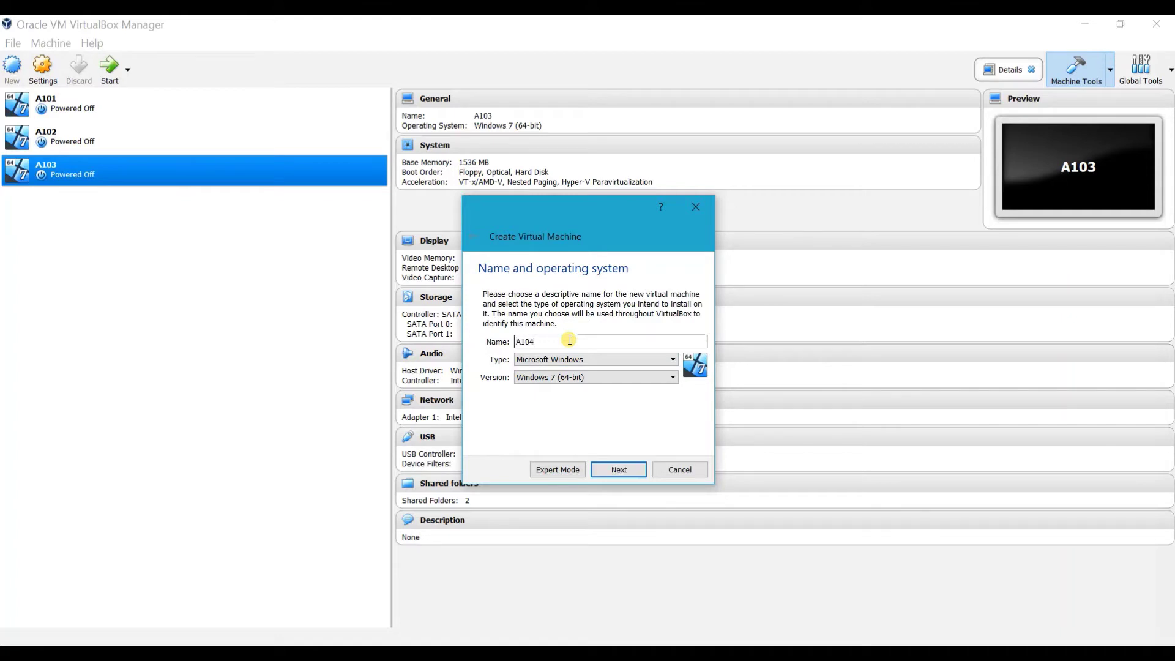
left_click(590, 362)
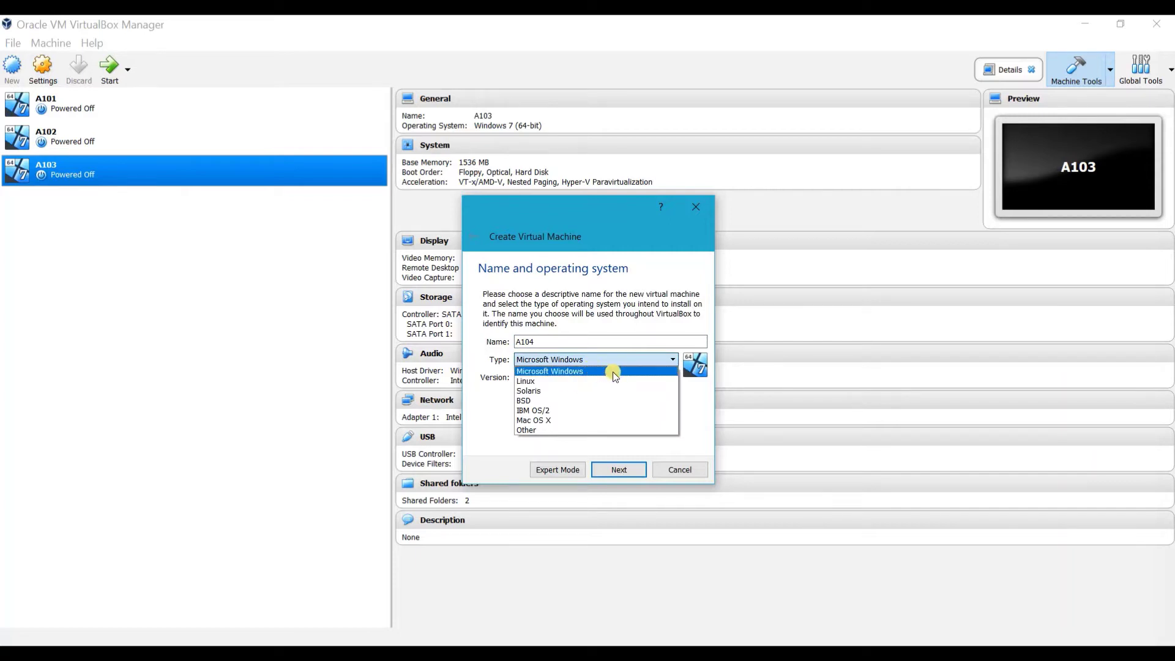
left_click(612, 372)
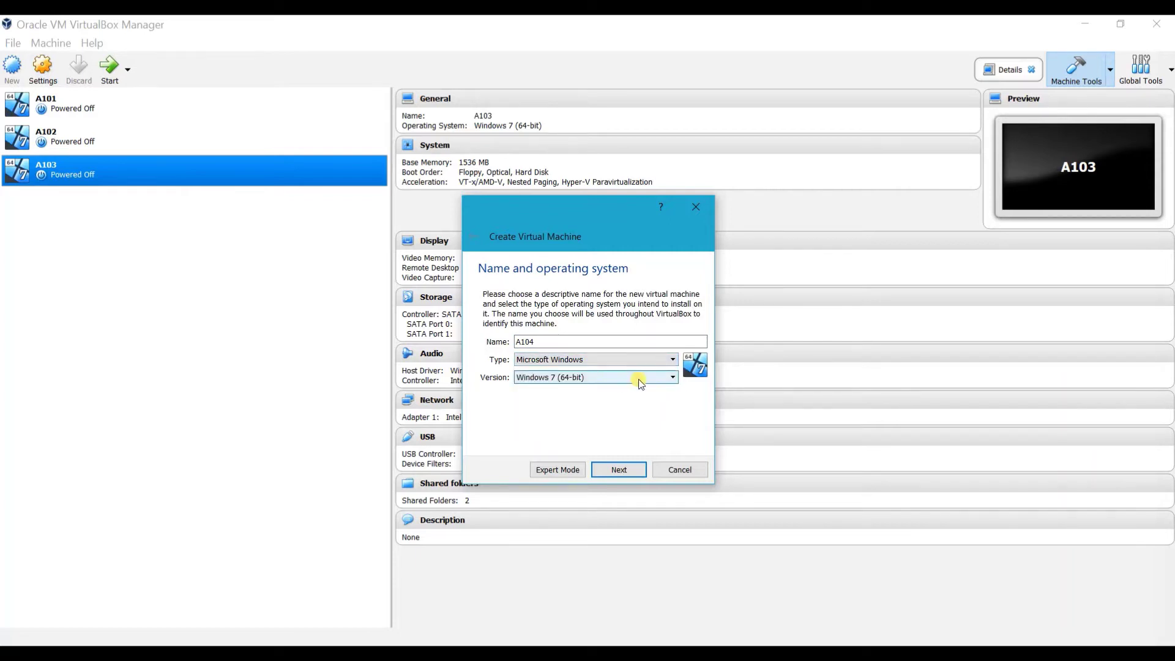
left_click(639, 379)
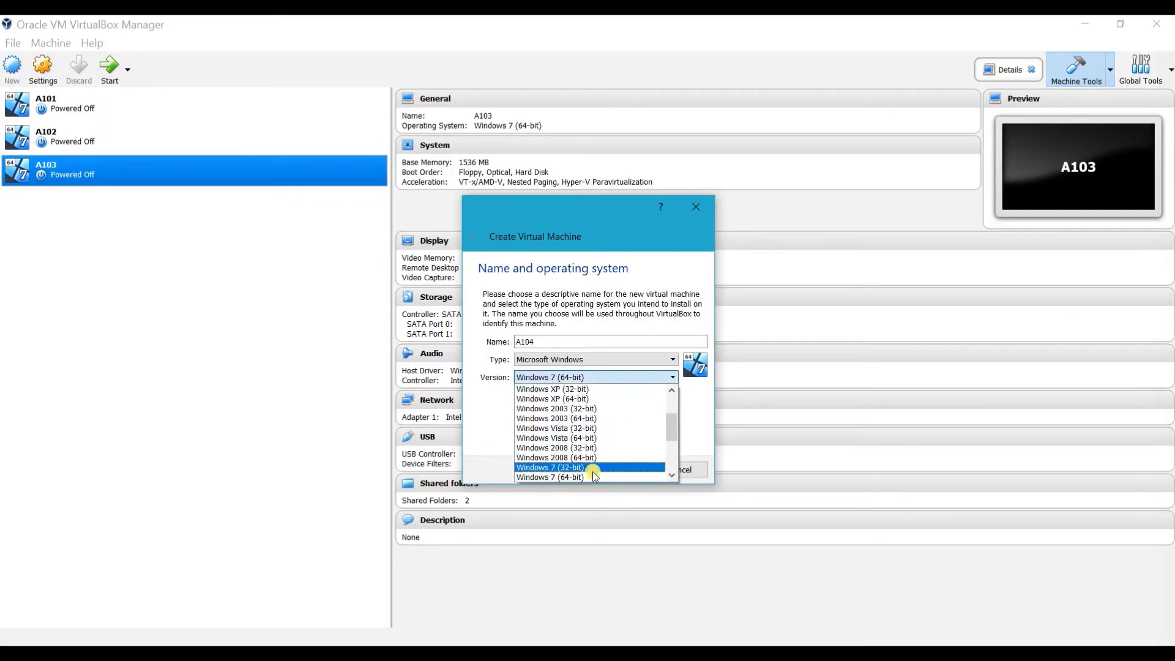
scroll(593, 474, "down", 2)
scroll(590, 468, "down", 2)
scroll(597, 459, "up", 2)
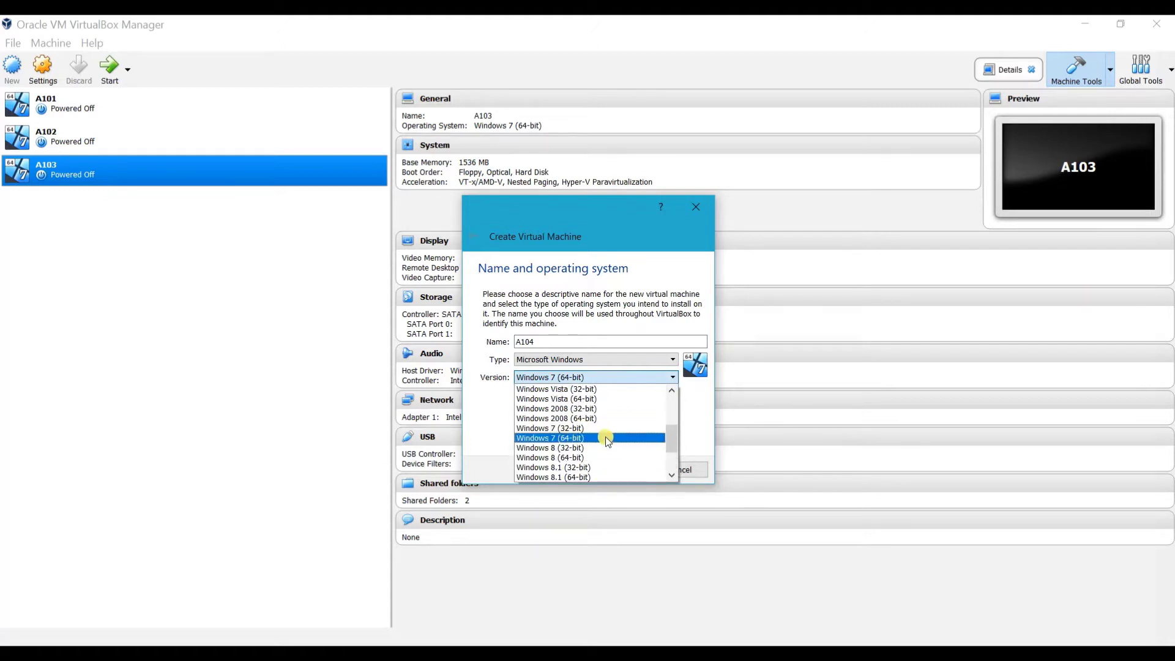
left_click(605, 439)
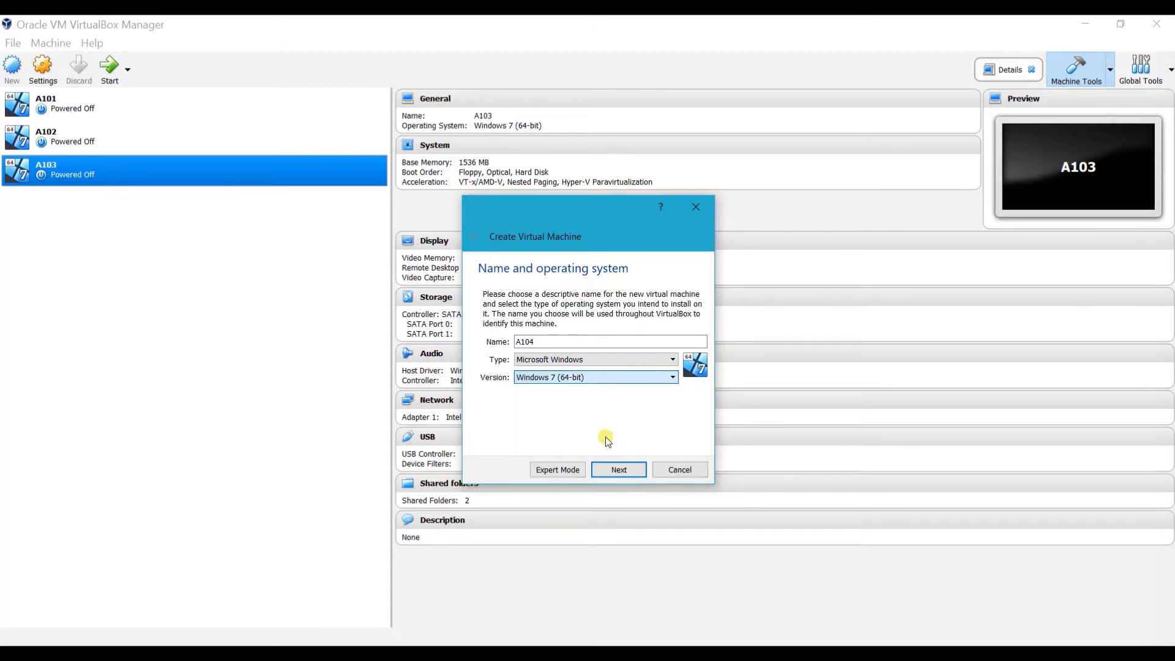
left_click(621, 471)
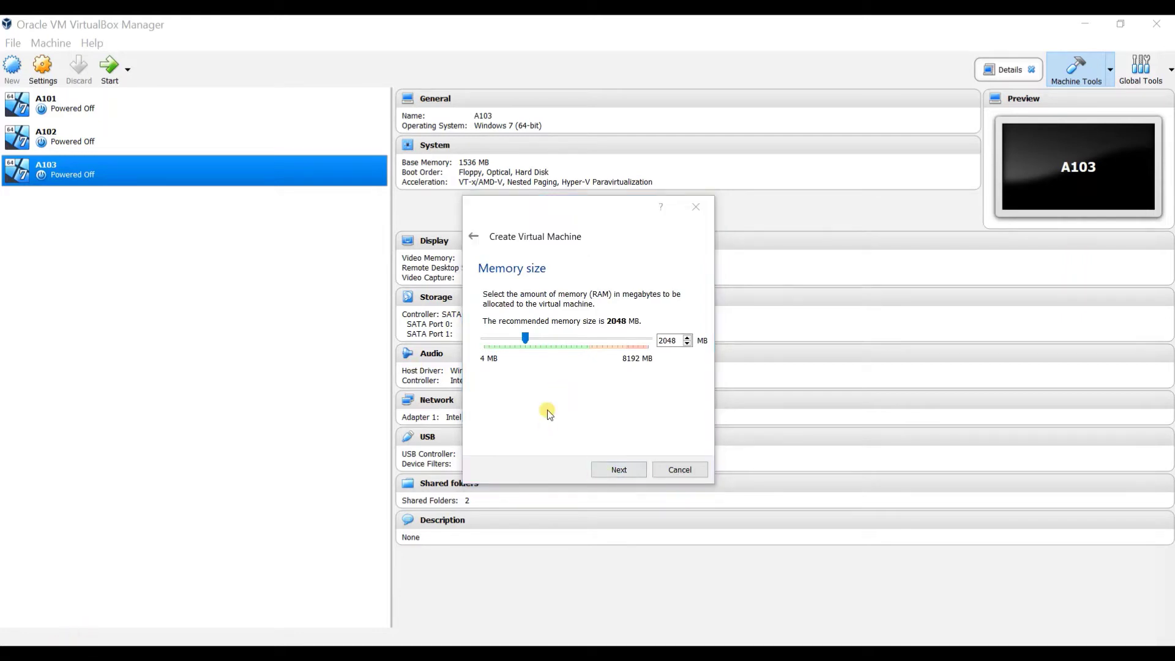
Set machine A104's memory size to 1024 MB.
left_click(529, 338)
mouse_move(529, 339)
left_mouse_down()
mouse_move(604, 339)
mouse_move(534, 338)
left_mouse_up()
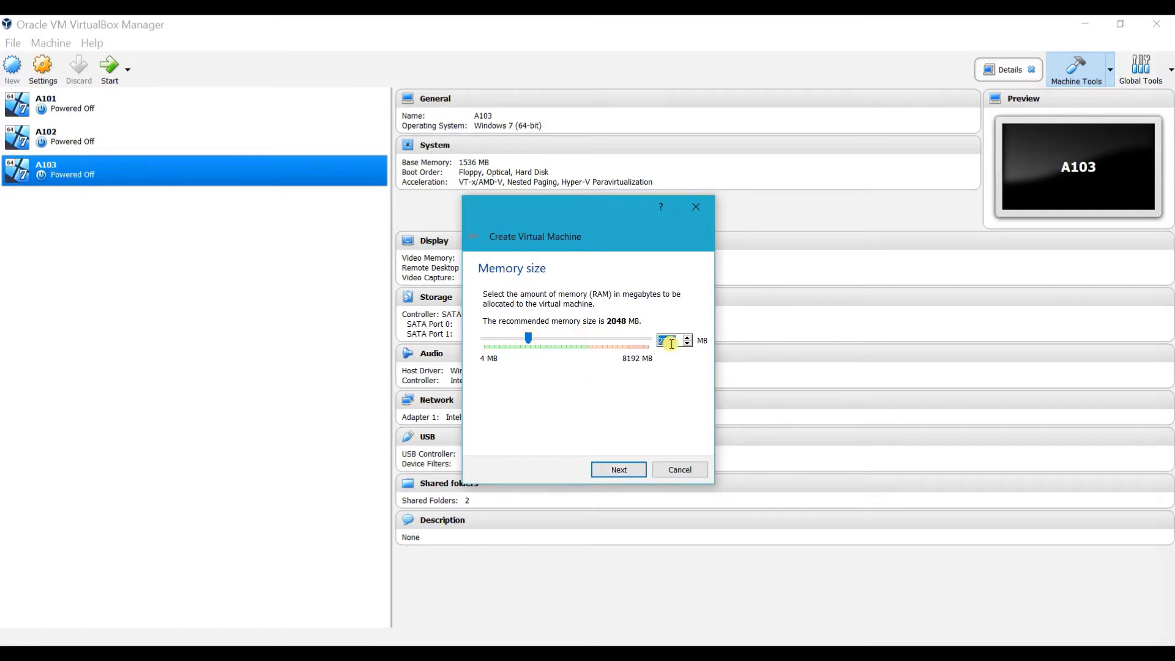
left_click(671, 343)
type("1024")
left_click_drag(661, 249, 621, 226)
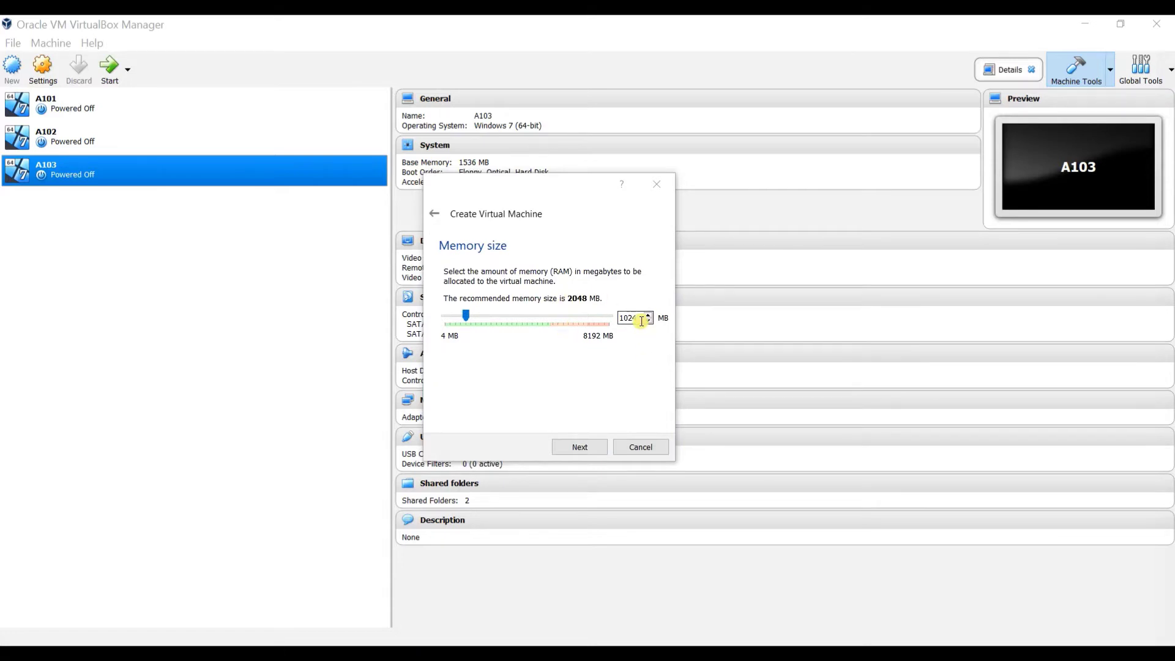
left_click(591, 447)
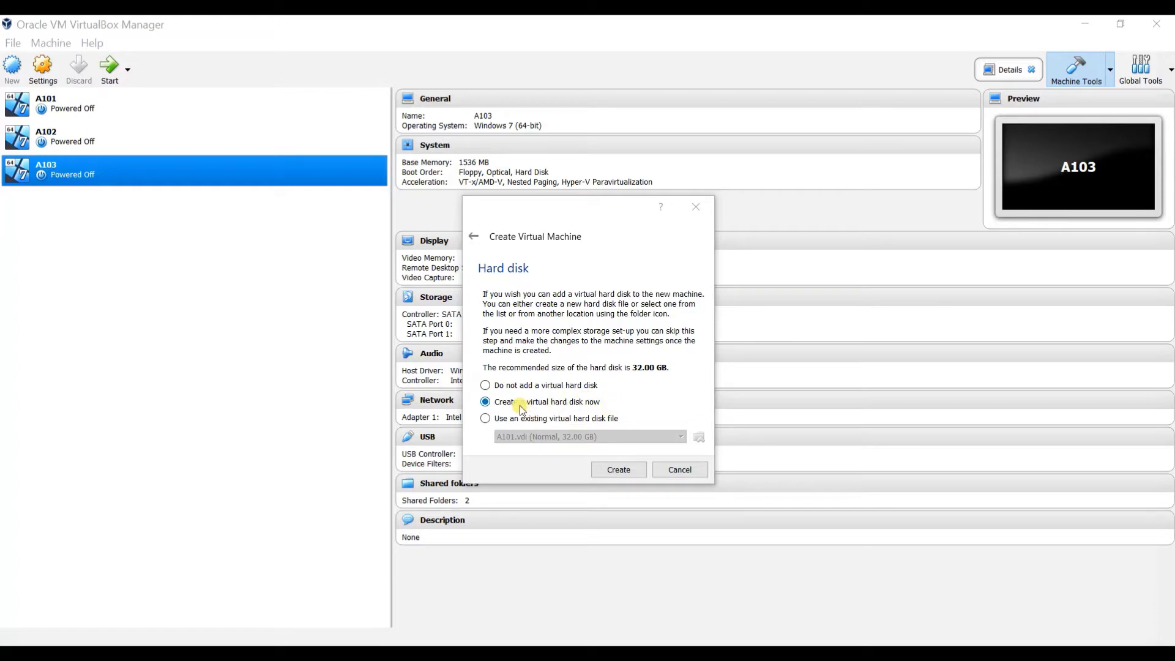
Create a new VDI-format virtual hard disk, keeping it dynamically allocated.
left_click(632, 471)
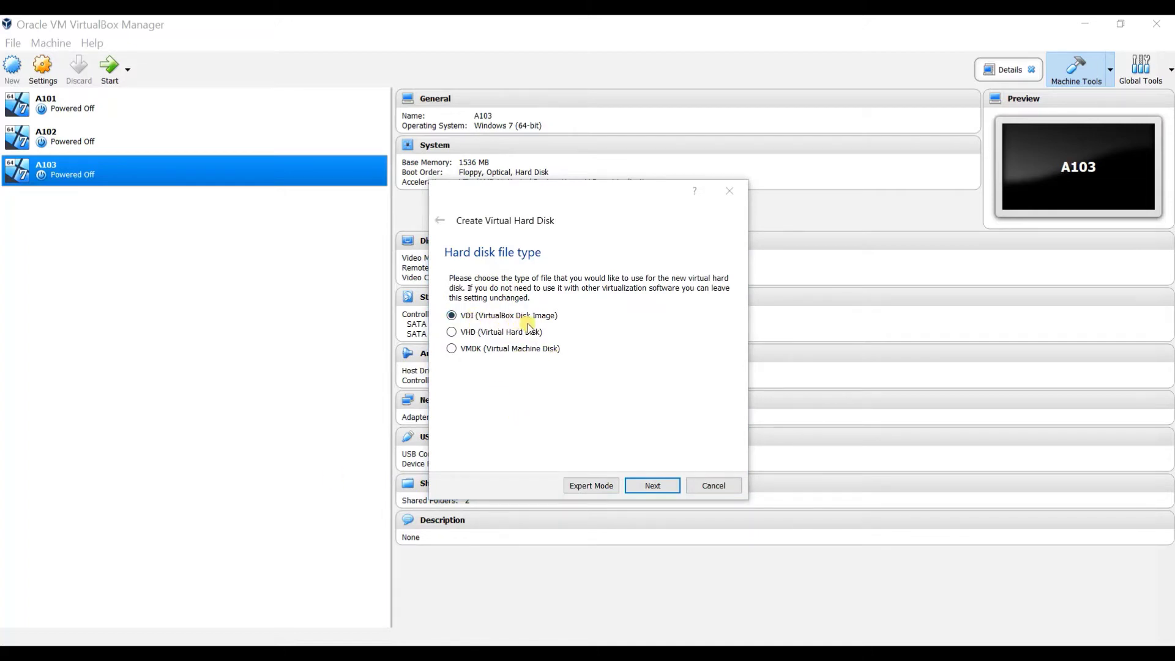
left_click(653, 485)
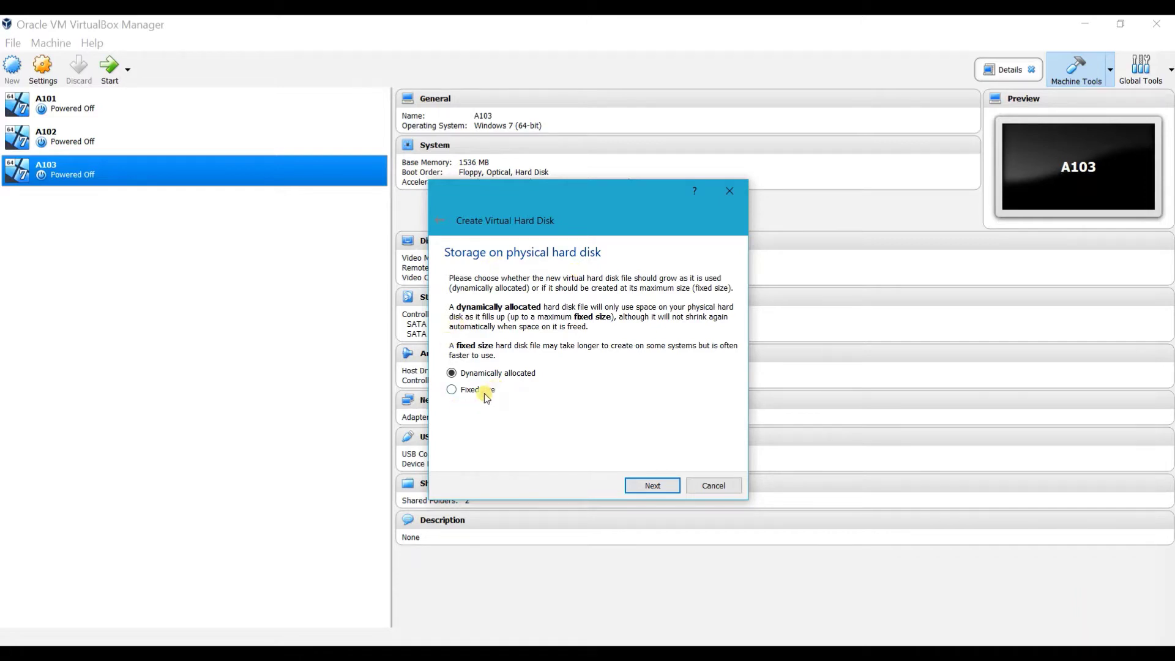
left_click(641, 486)
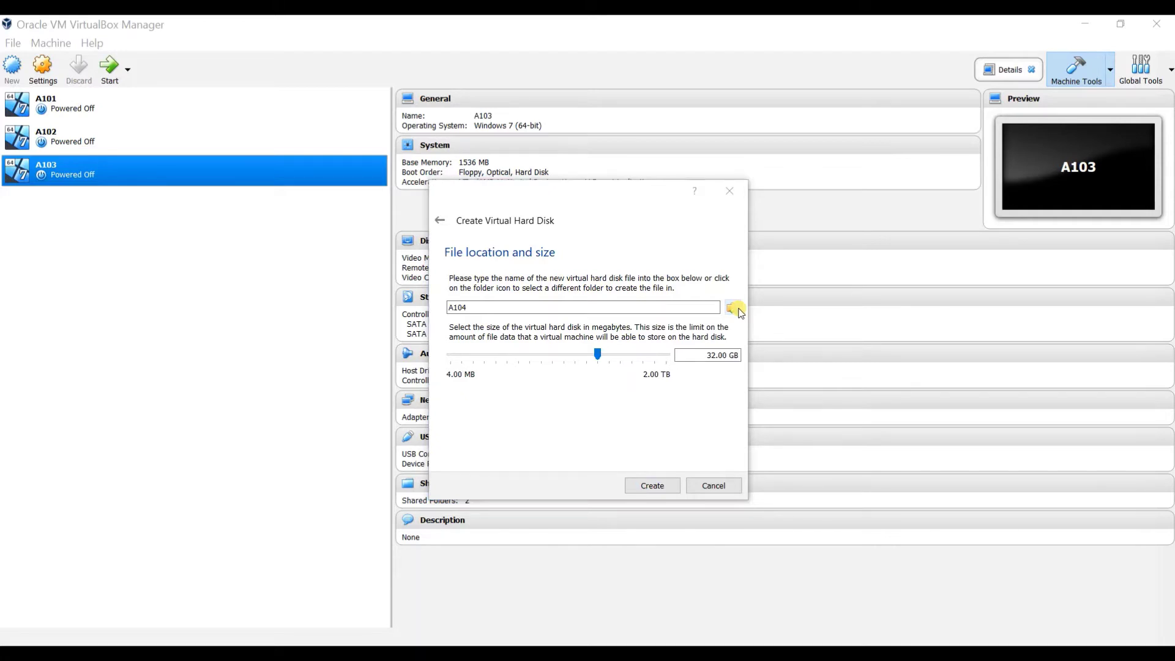
Save the disk file as A104.vdi on drive bkbk (F:).
left_click(734, 308)
left_click_drag(545, 317, 552, 422)
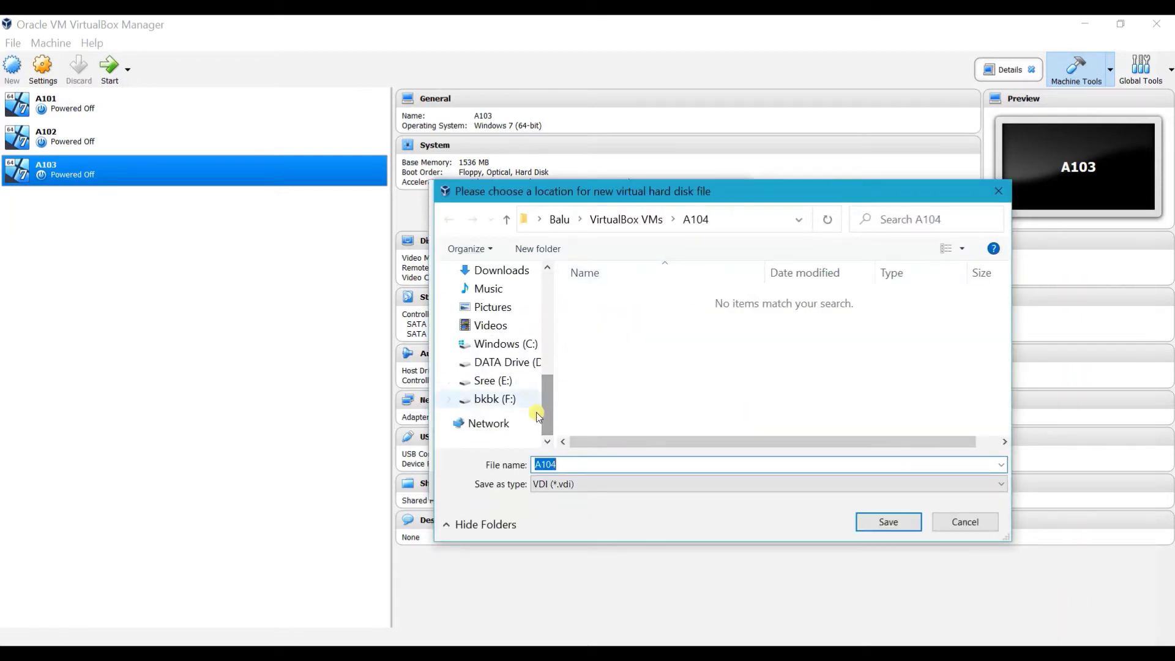
left_click(517, 401)
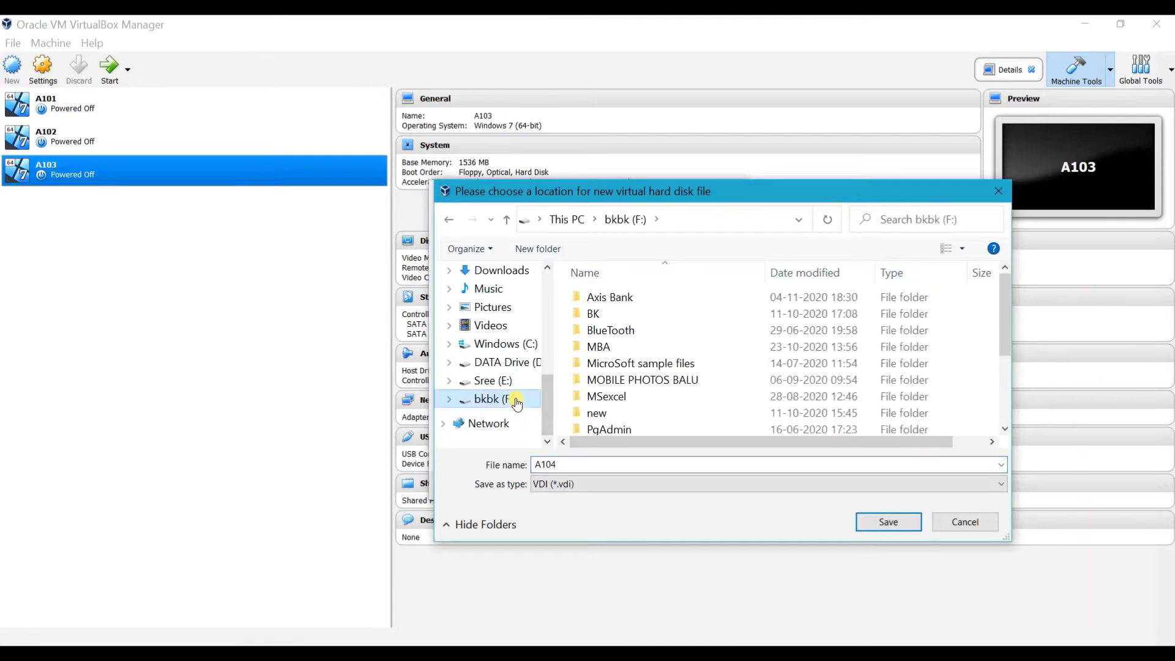
double_click(575, 464)
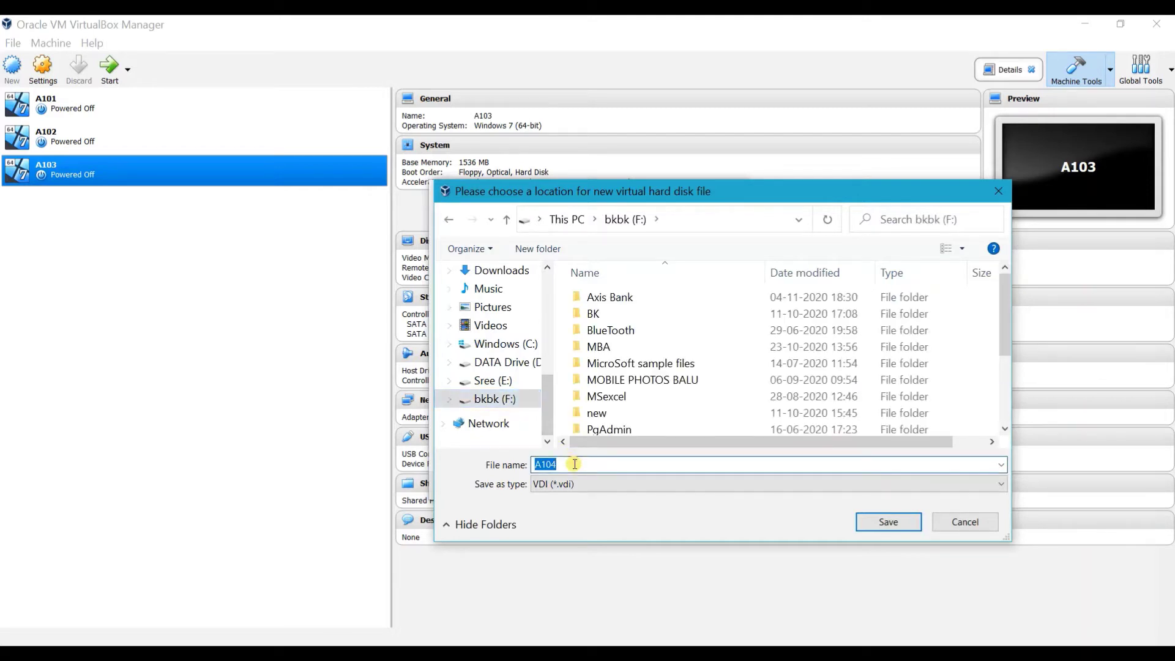
left_click(877, 526)
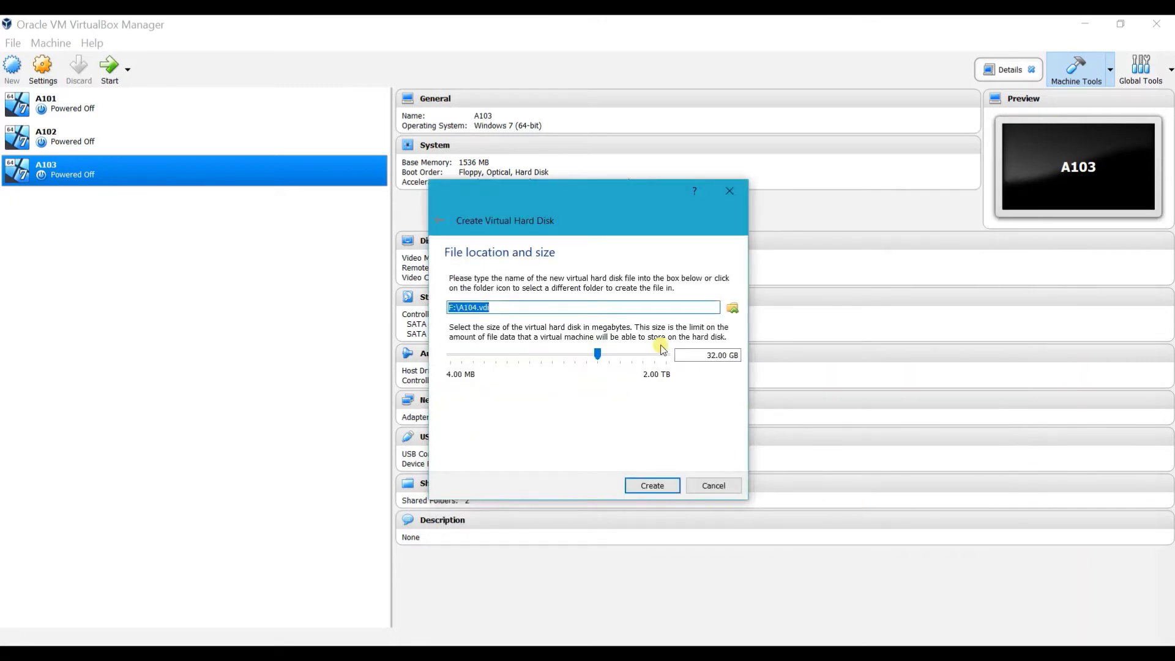
Set the disk size to 20.00 GB and create the disk and machine.
left_click(712, 355)
key("BackSpace")
key("BackSpace")
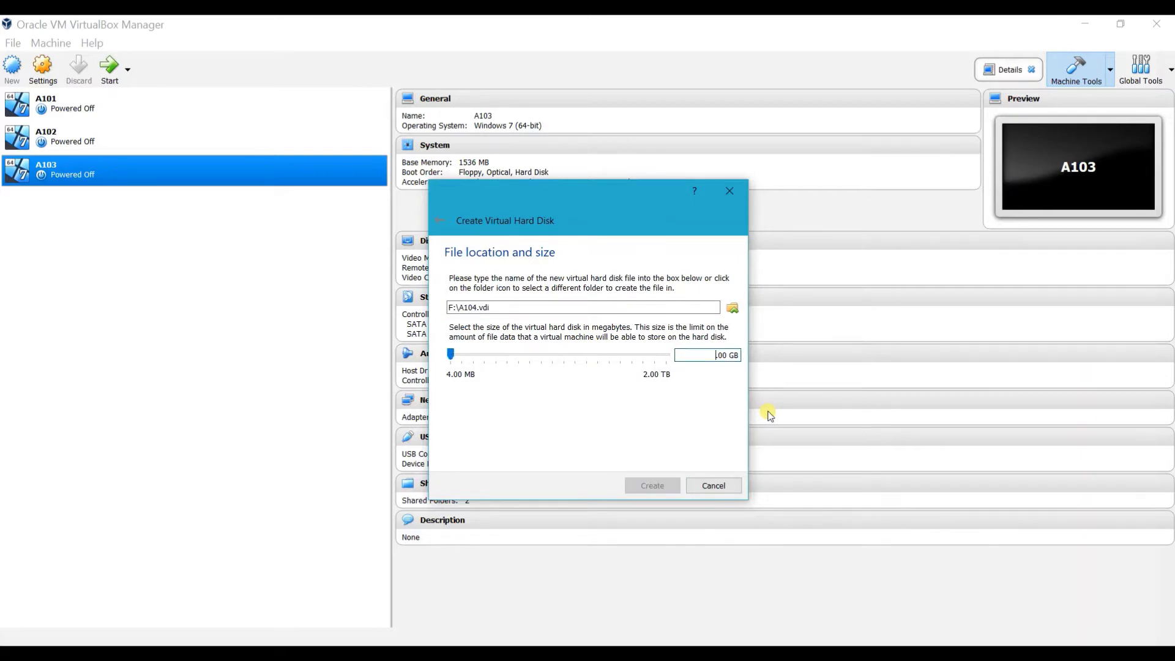
type("20")
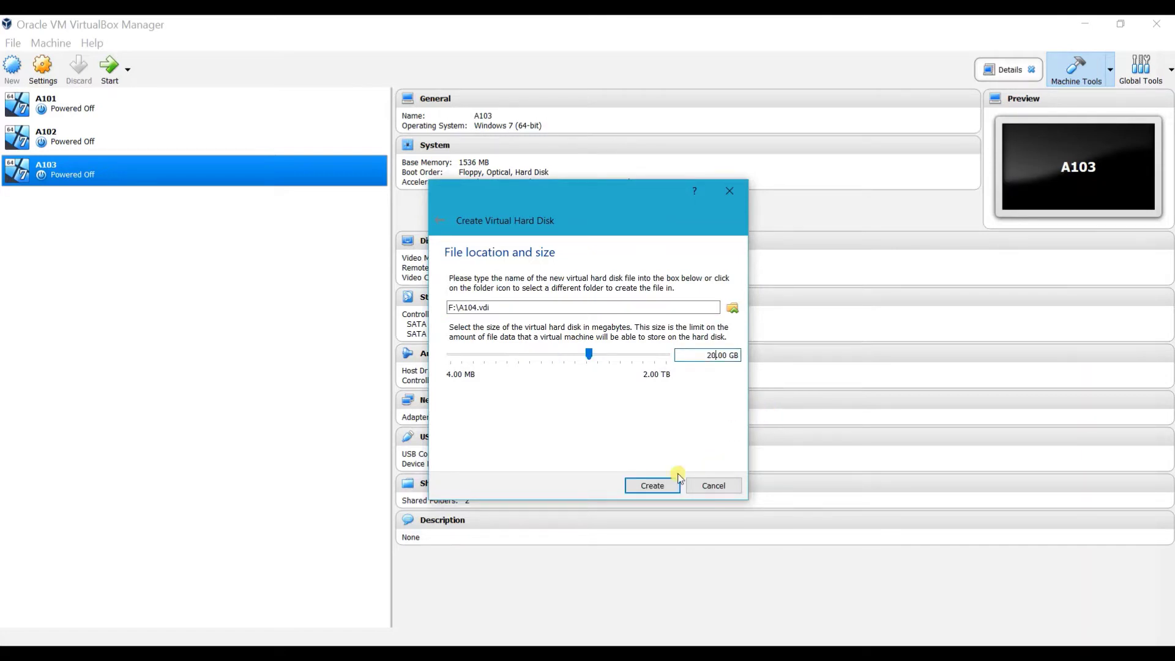
left_click(676, 486)
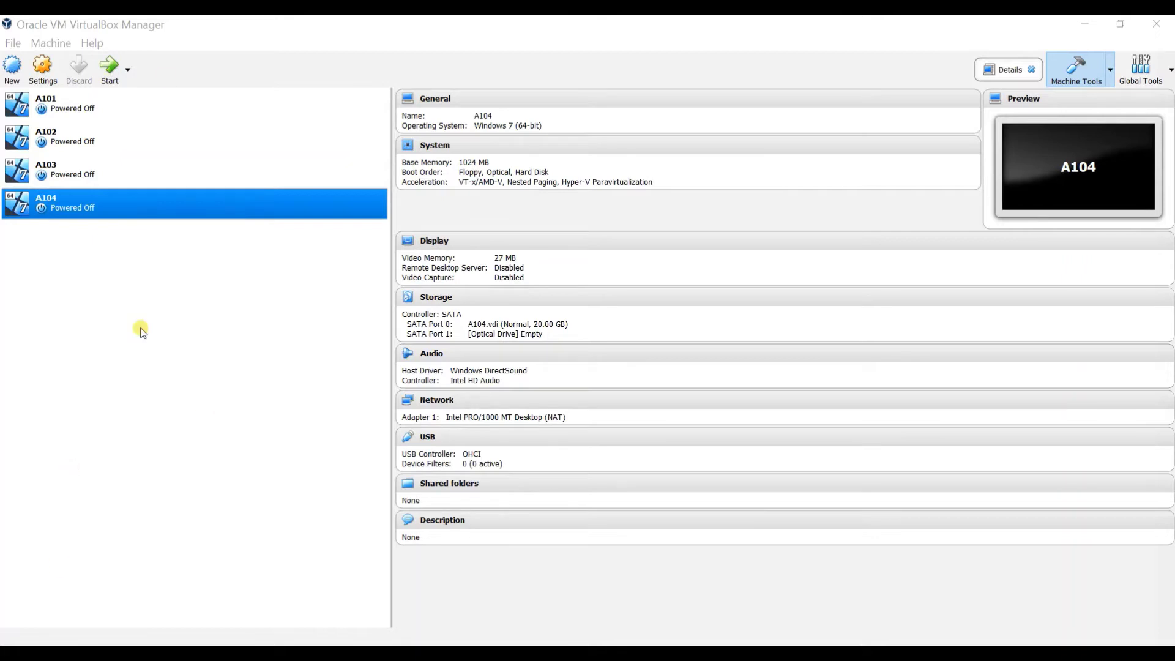
Start A104 to bring up the Select start-up disk dialog.
left_click(110, 82)
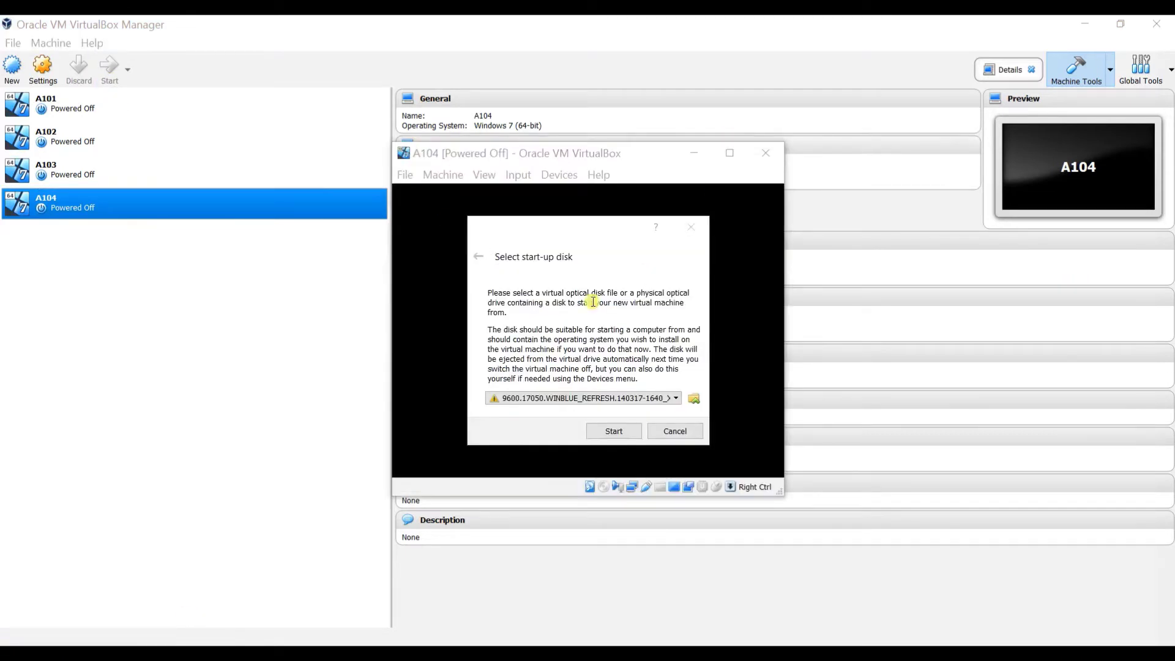
left_click(554, 269)
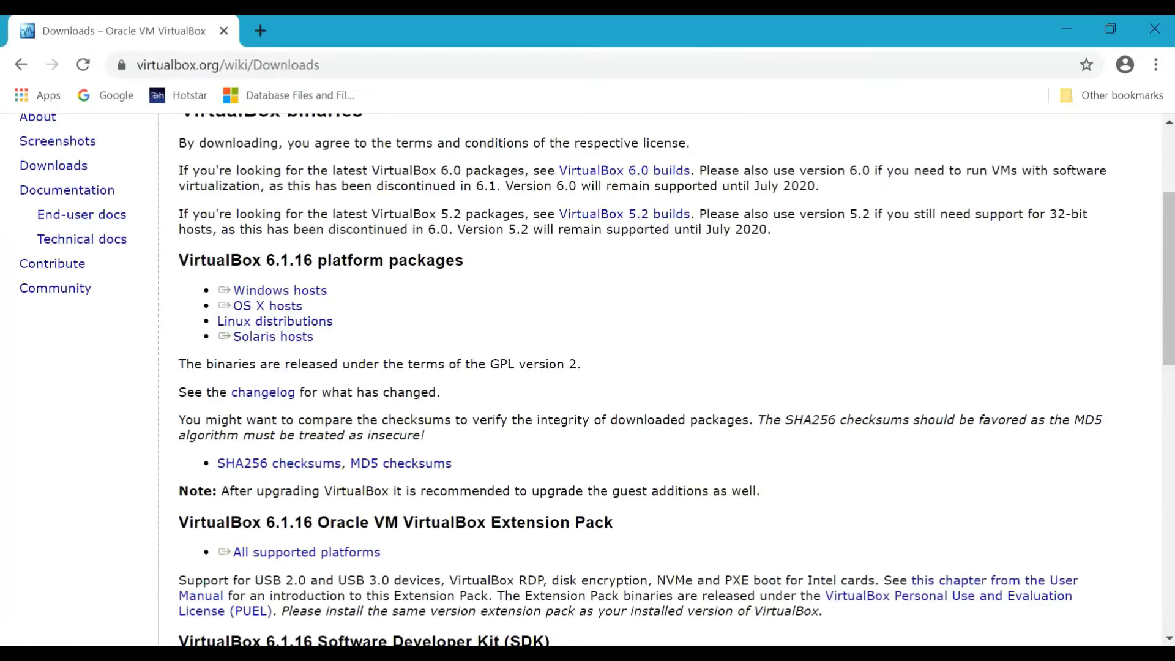
In a new tab, search Google for 'windows server 2012' and open Microsoft's Evaluation Center result.
left_click(265, 32)
left_click(96, 98)
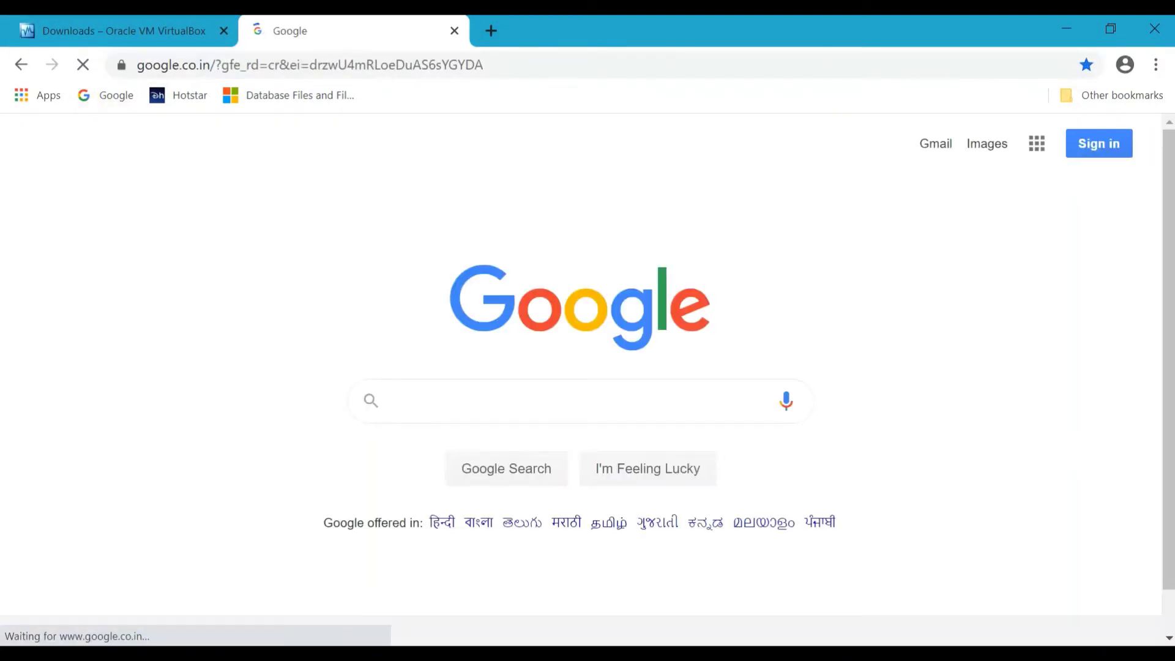
left_click(508, 396)
type("win")
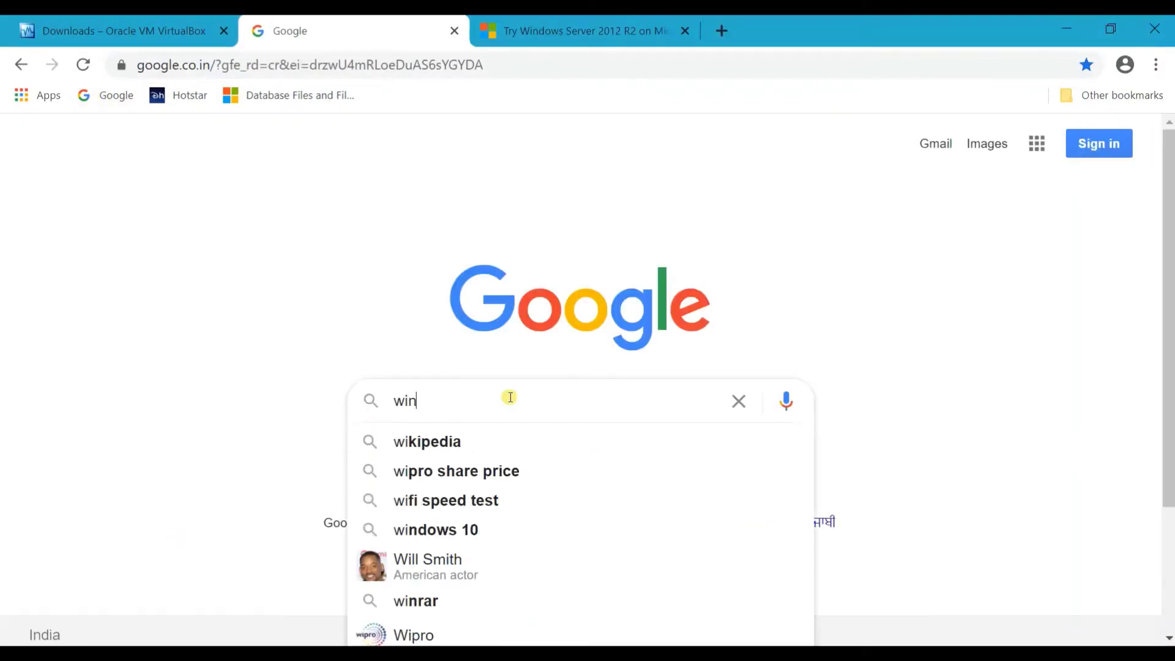
type("dows server")
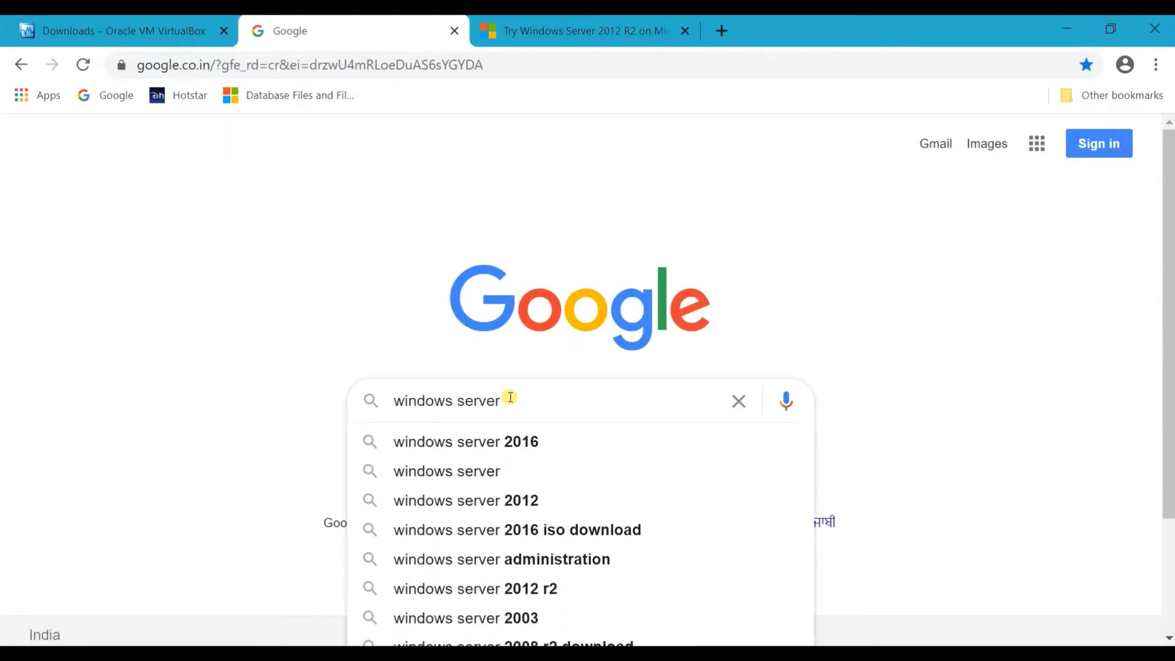
left_click(567, 503)
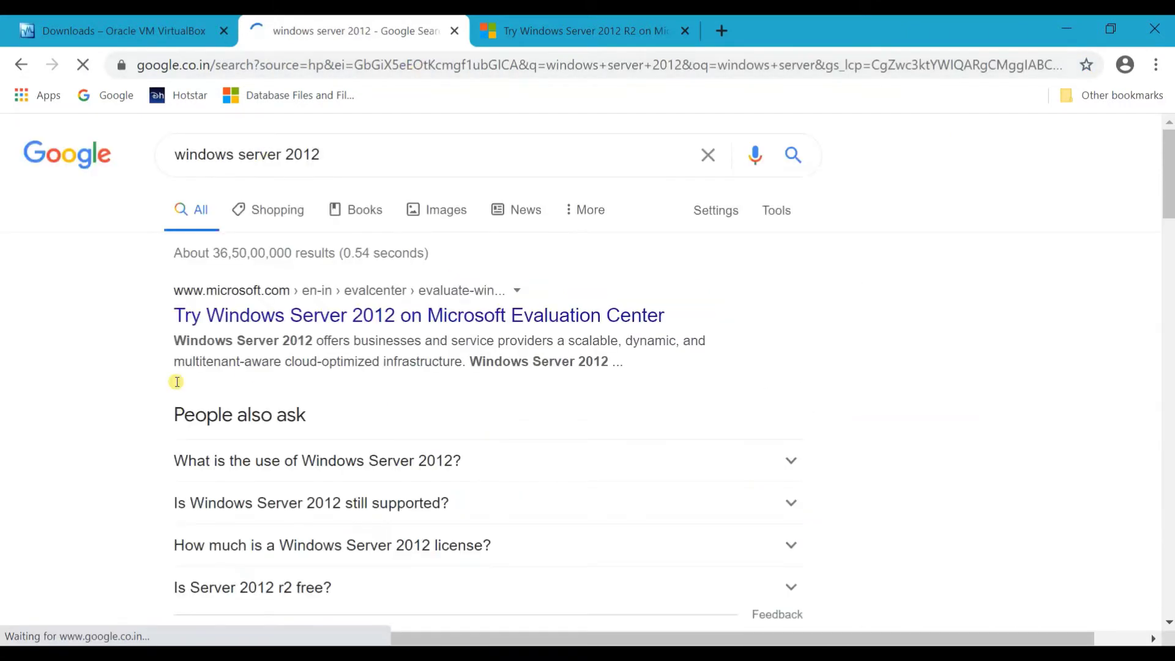
left_click(320, 326)
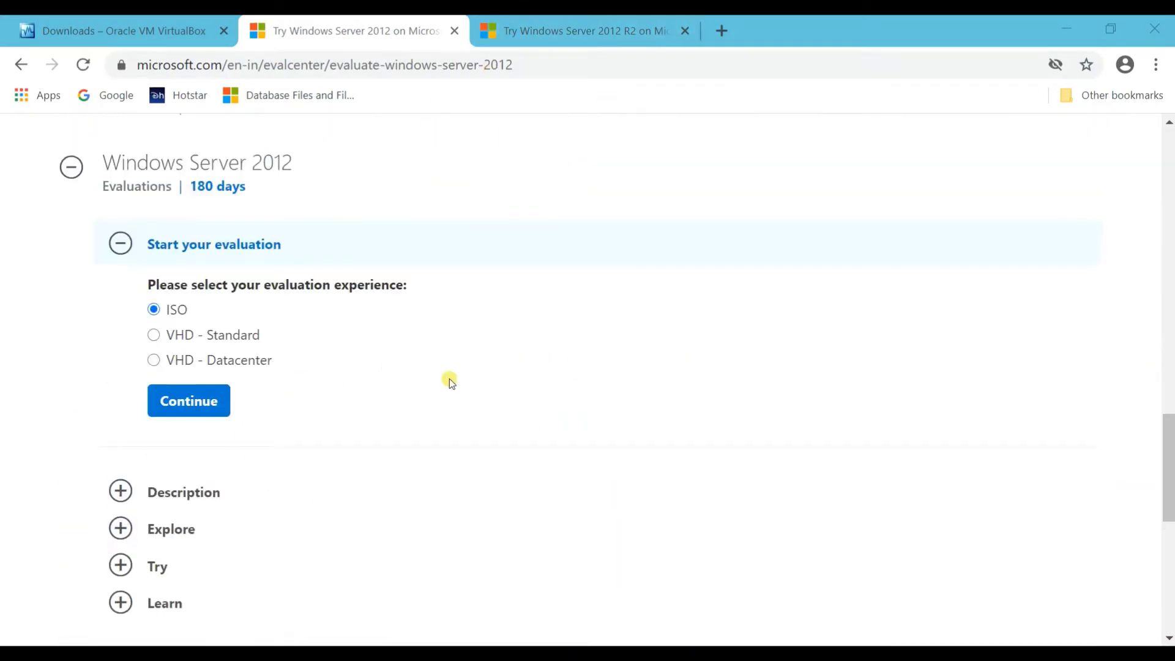
scroll(450, 382, "up", 4)
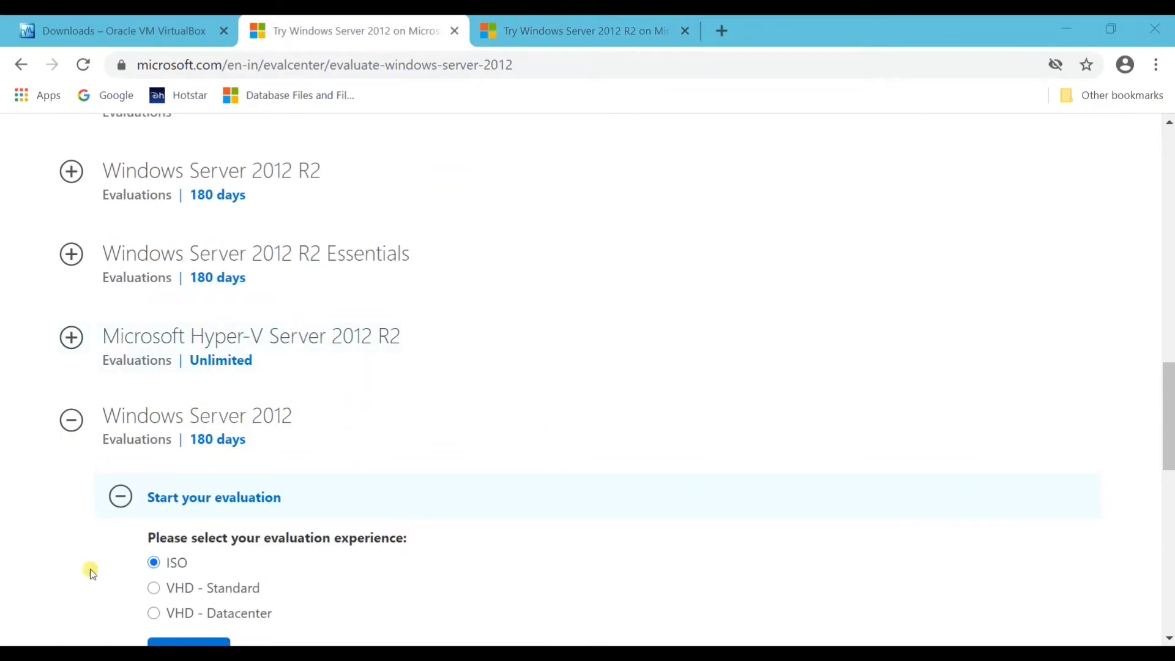
scroll(541, 375, "up", 15)
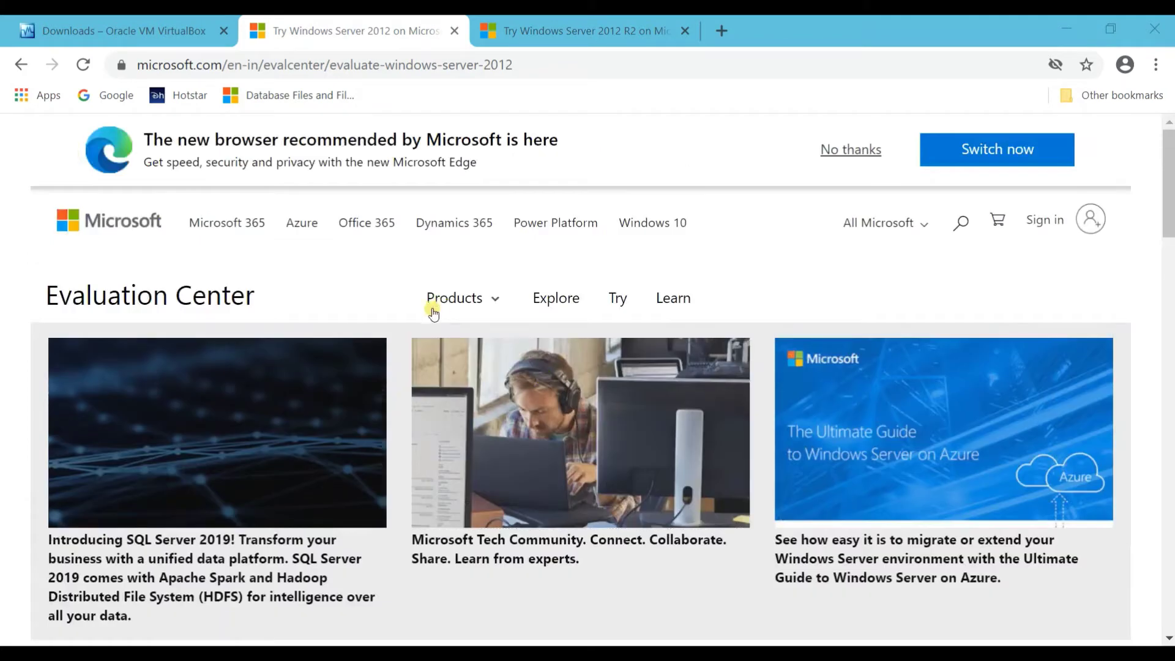
scroll(433, 314, "down", 10)
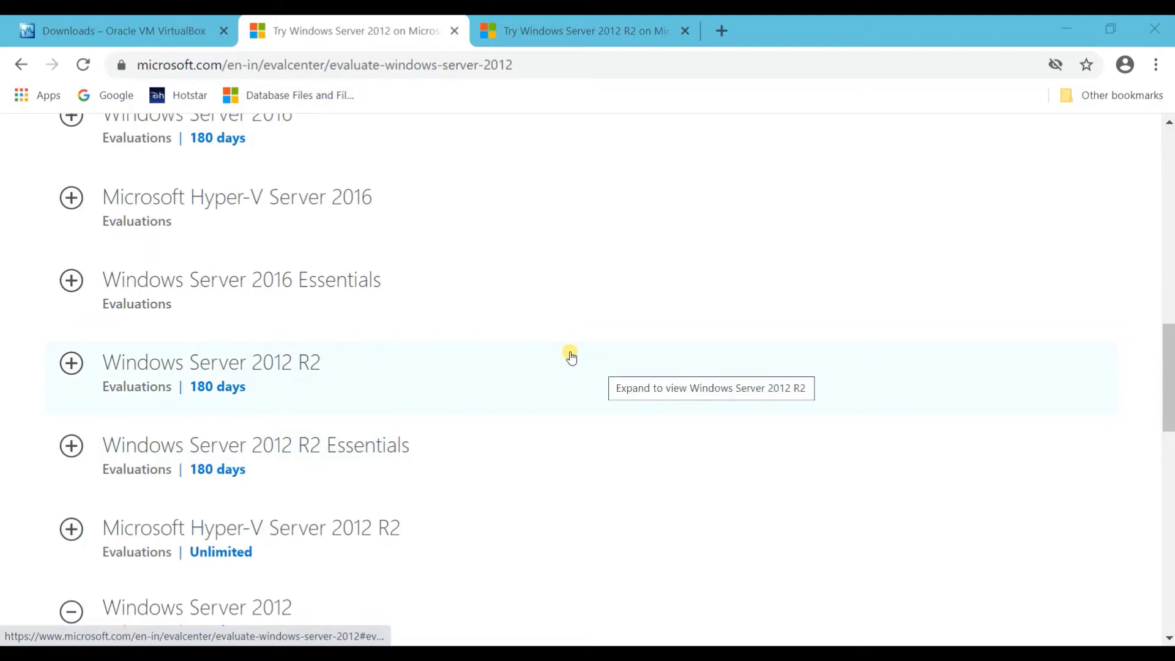
Choose the Windows Server 2012 R2 ISO evaluation and enter first name, last name and company.
left_click(71, 363)
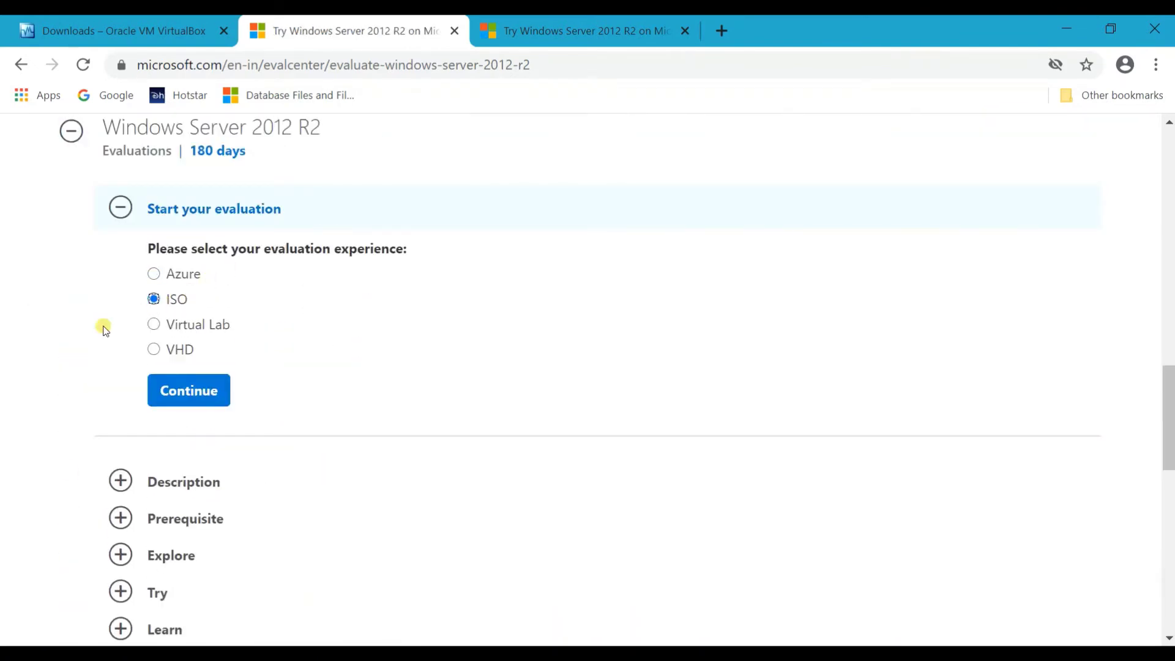
left_click(218, 394)
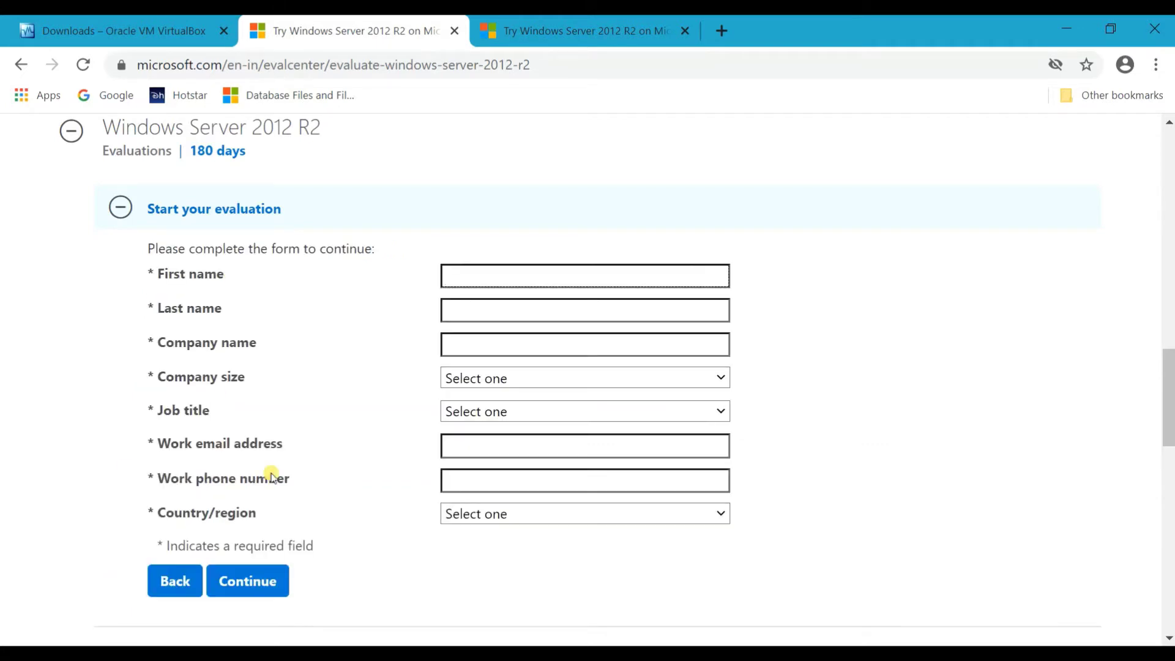
type("dfghj")
left_click(548, 302)
type("sfdsgf")
left_click(514, 341)
type("adgh")
Set company size 2-4, job title Business Executive, and fill in the work e-mail.
left_click(491, 376)
left_click(468, 436)
left_click(586, 410)
left_click(532, 465)
left_click(534, 446)
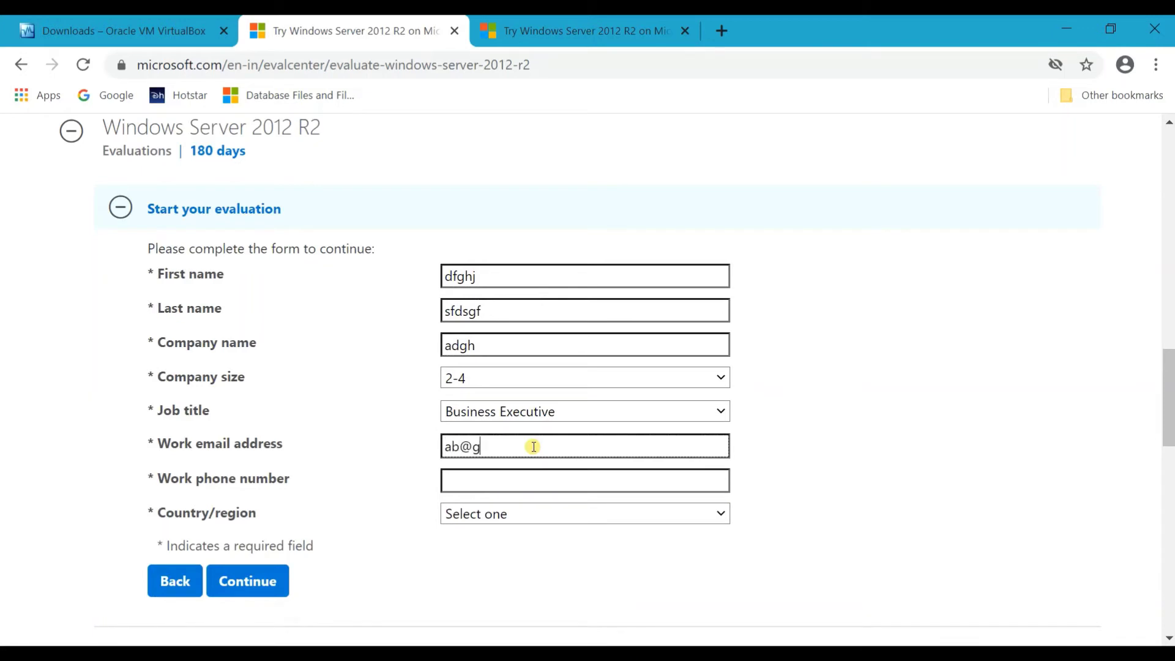
key("Tab")
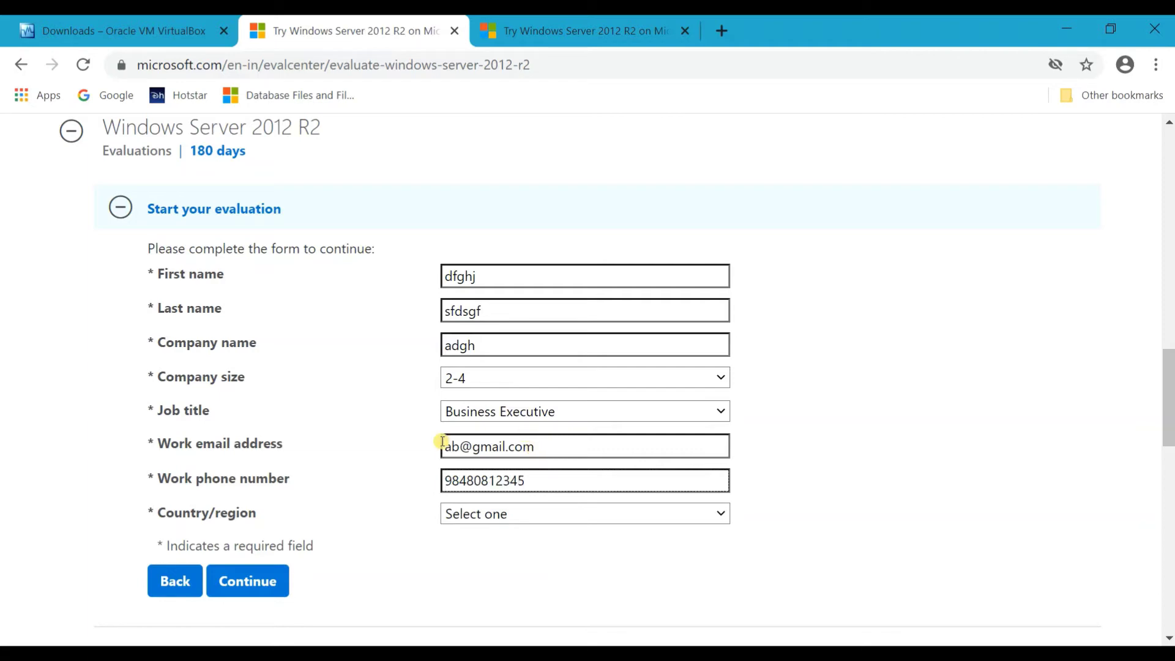
Select India as the country and submit the registration form.
scroll(429, 441, "down", 2)
left_click(487, 420)
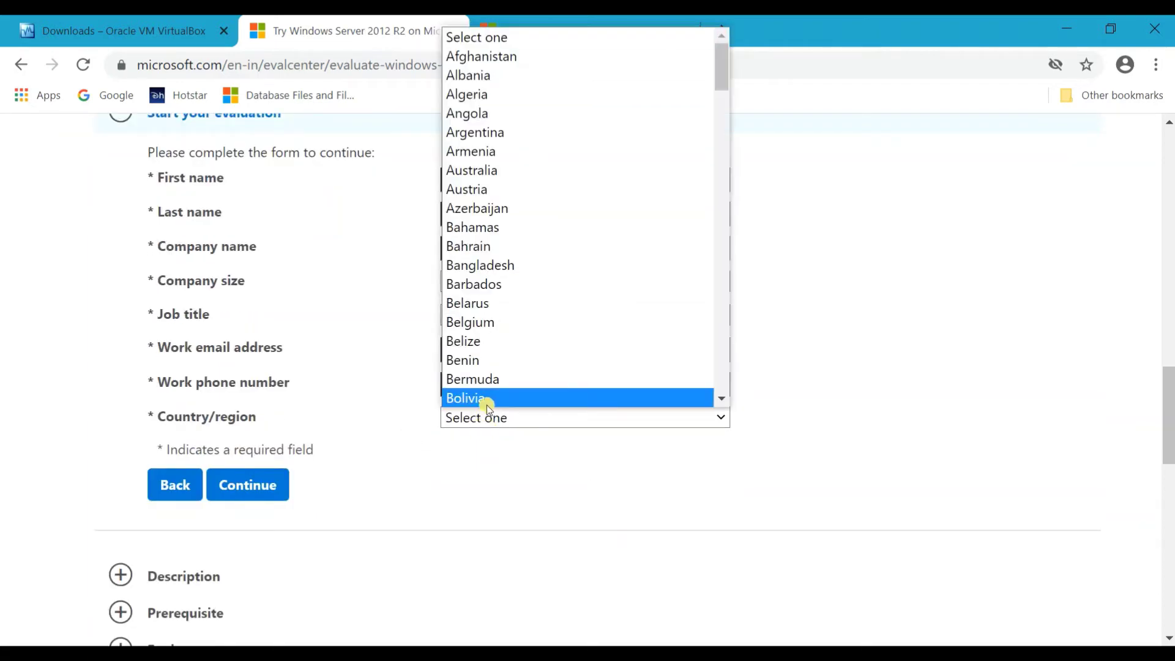
type("india")
left_click(486, 405)
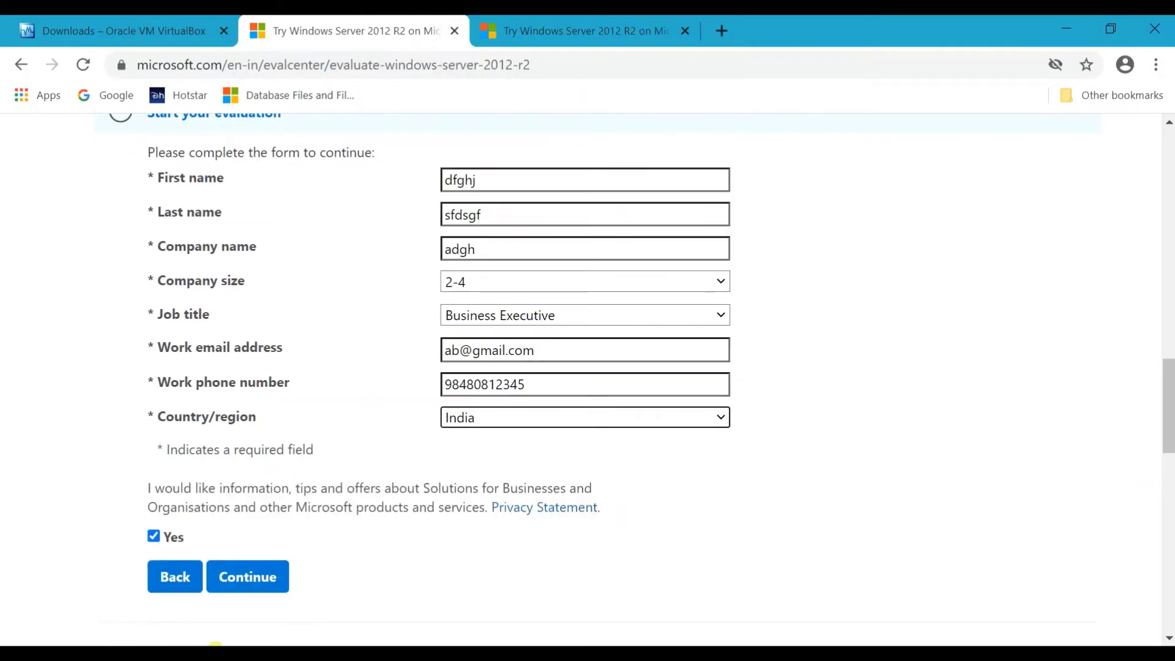
left_click(259, 586)
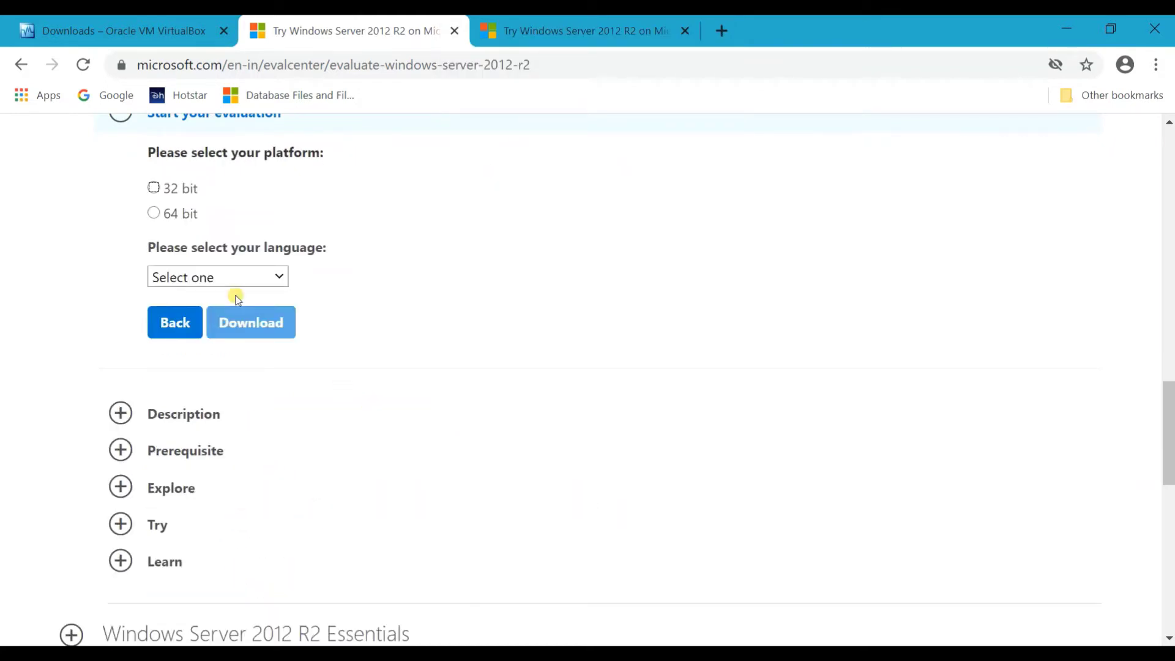
Download the 64-bit English Windows Server 2012 R2 ISO, keep it past Chrome's warning, and return to VirtualBox.
scroll(183, 208, "up", 2)
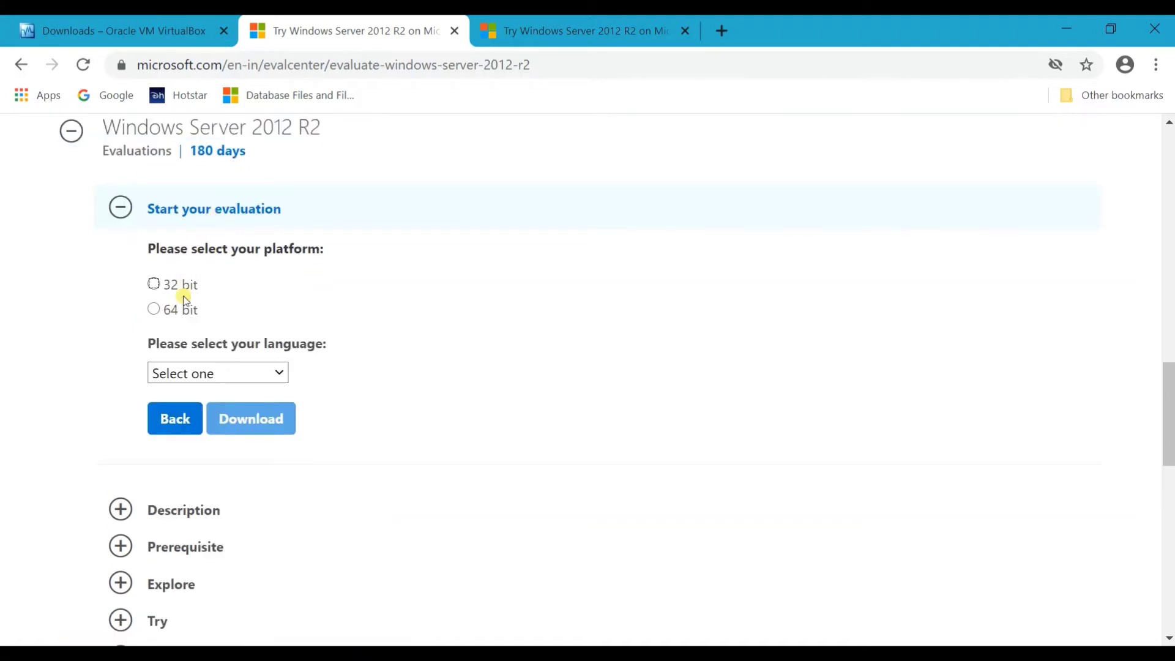
left_click(154, 309)
left_click(231, 372)
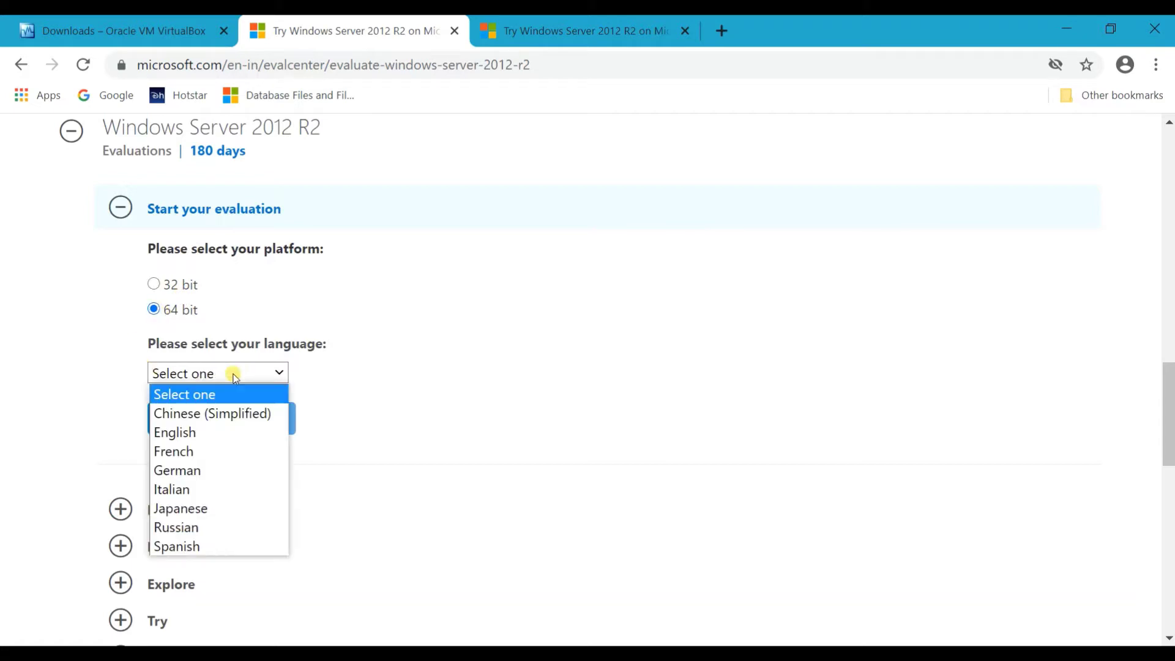
left_click(214, 423)
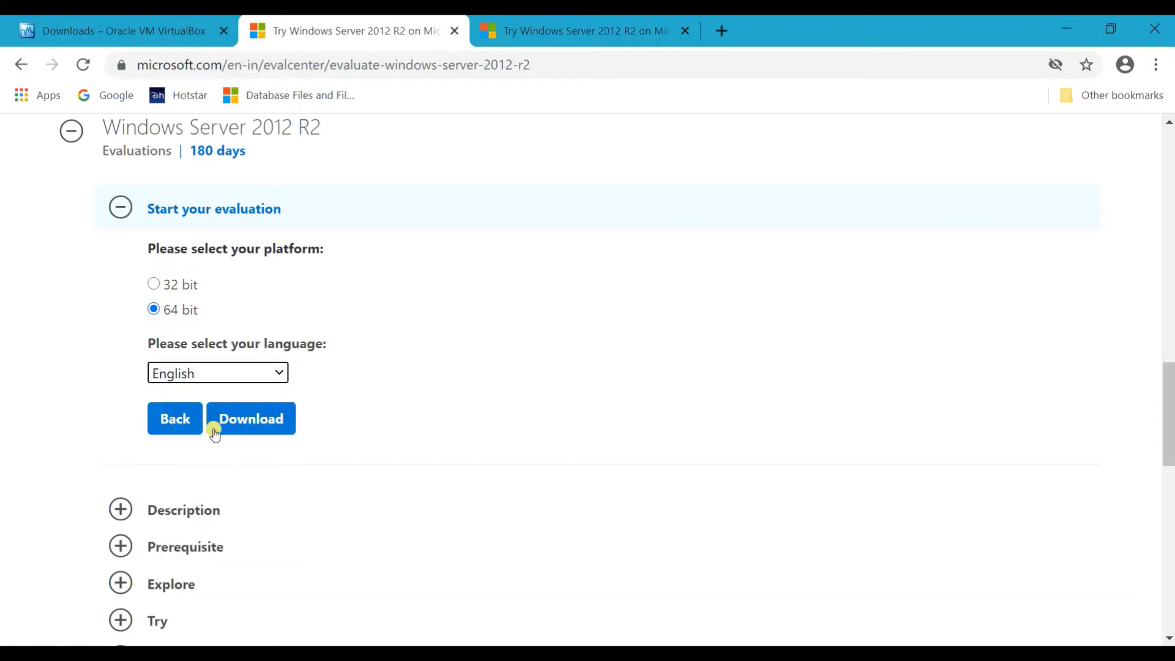
left_click(272, 429)
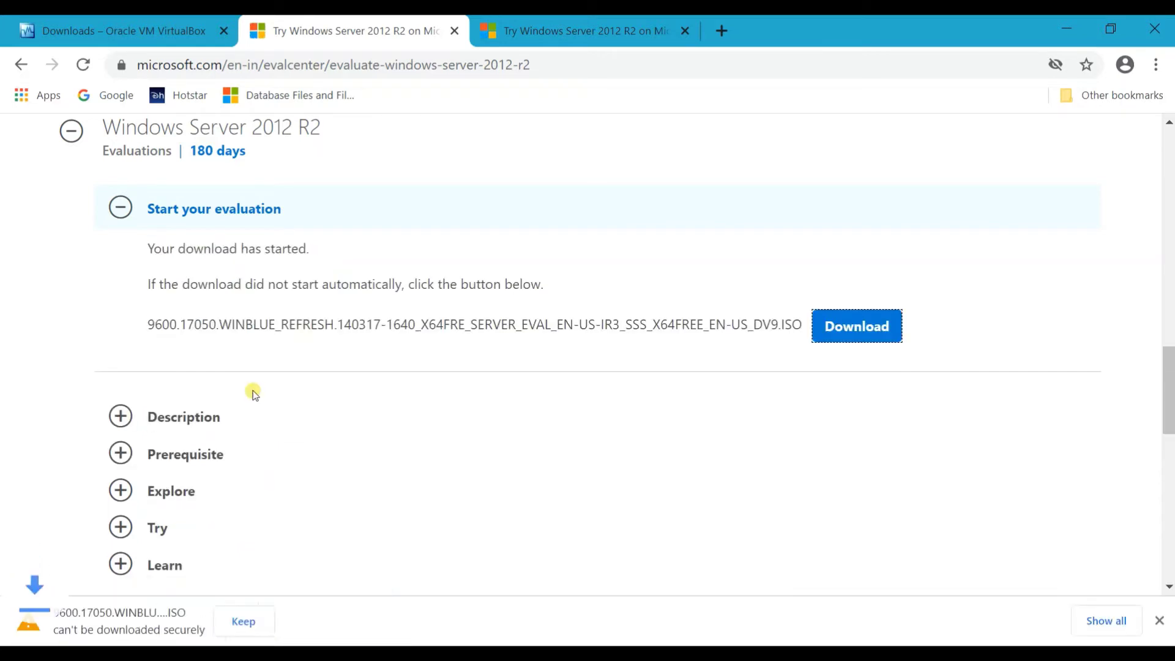
left_click(243, 624)
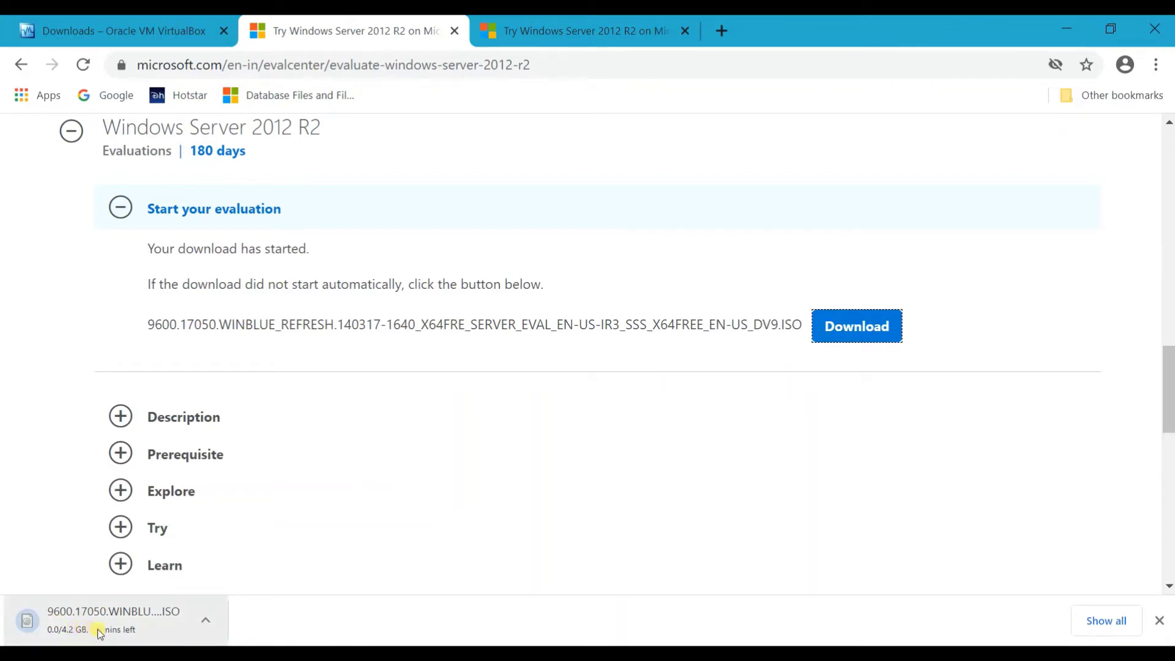
left_click(459, 643)
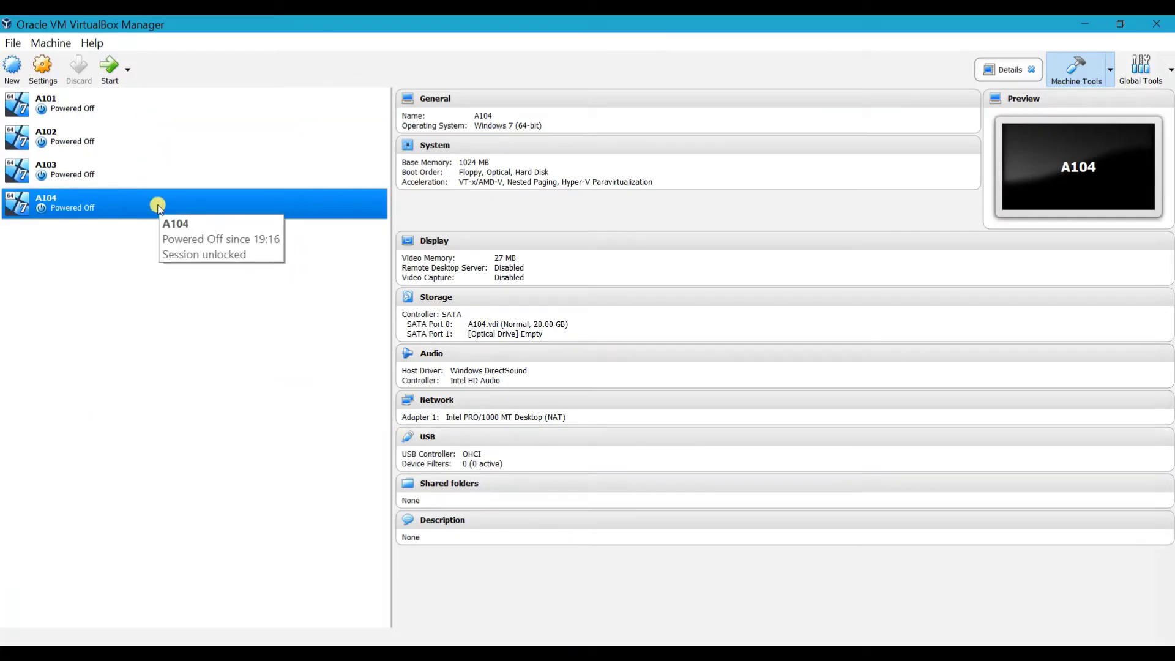
Open A104's Storage settings and select the empty optical drive.
left_click(39, 69)
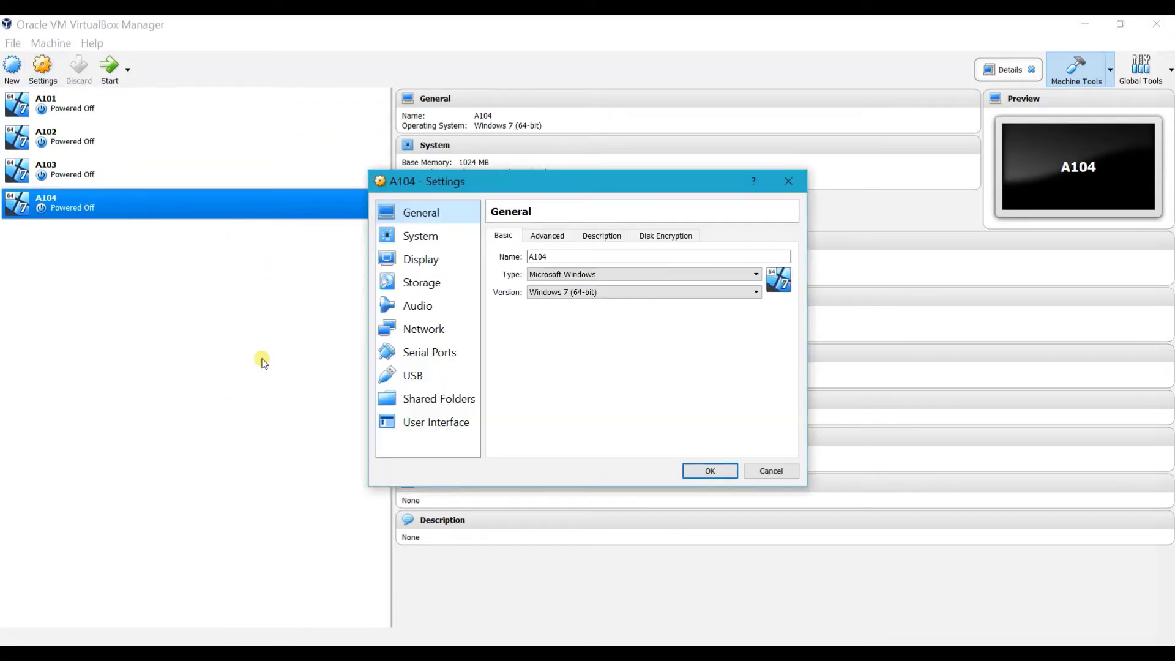
left_click(439, 286)
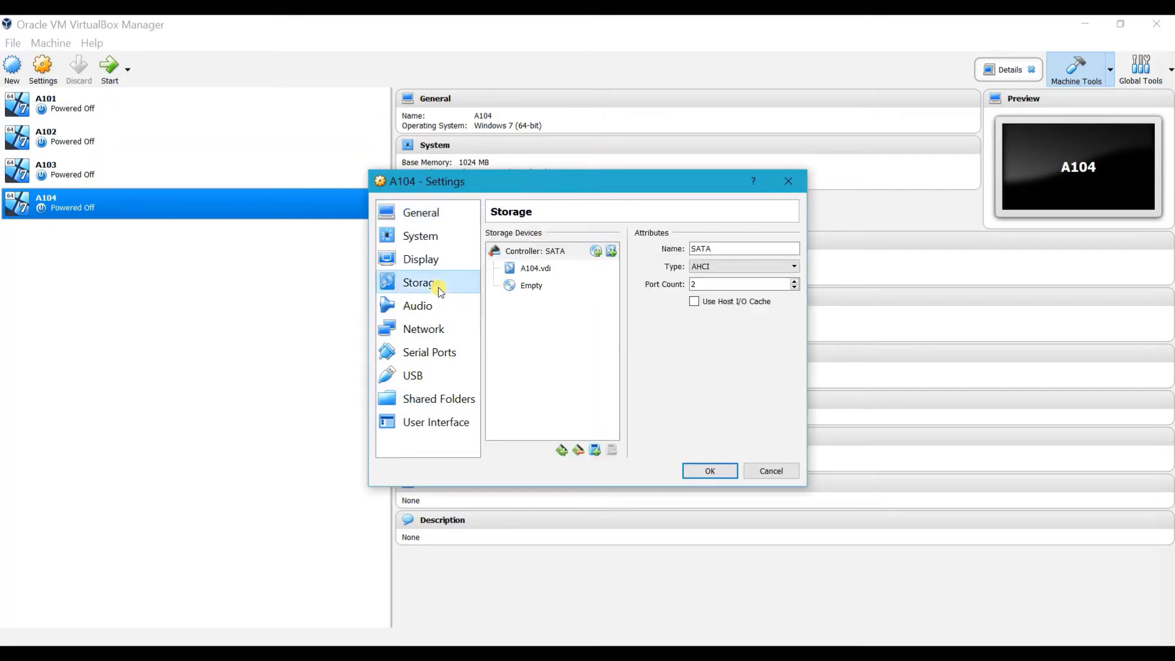
left_click(537, 287)
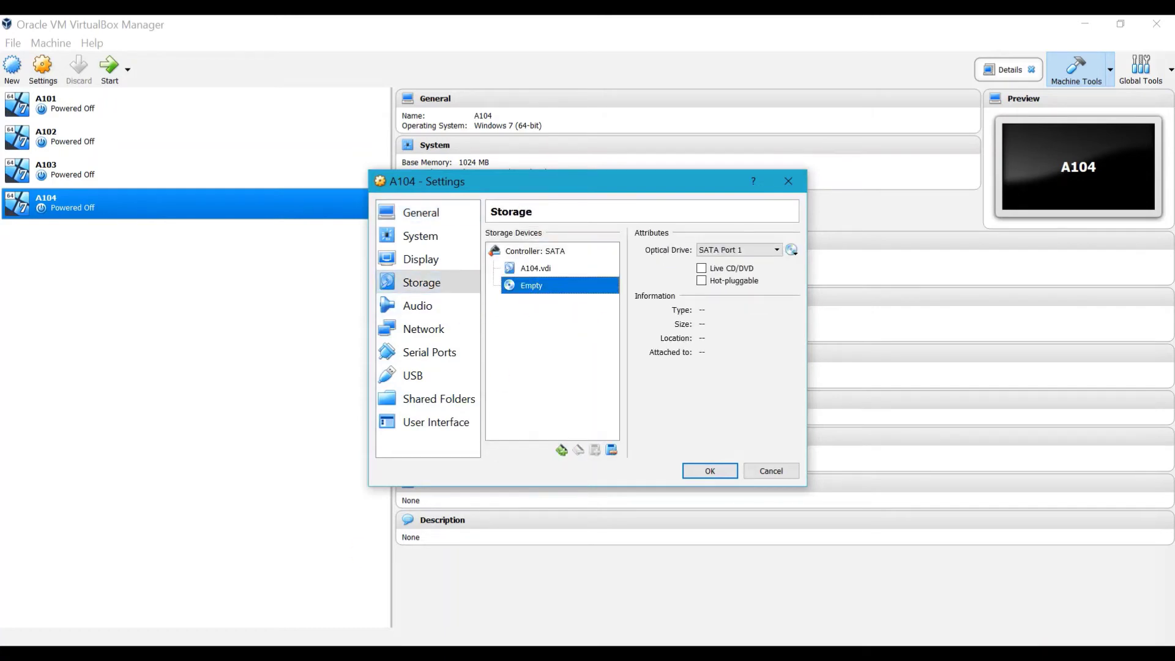
left_click(578, 288)
left_click(796, 252)
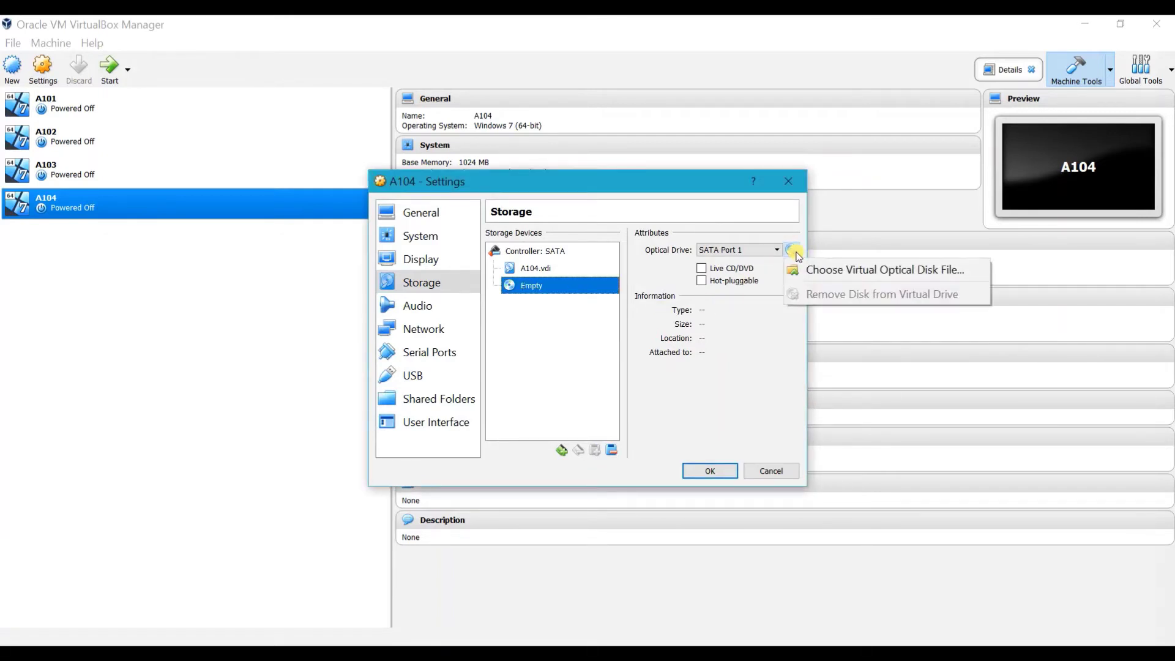
left_click(917, 271)
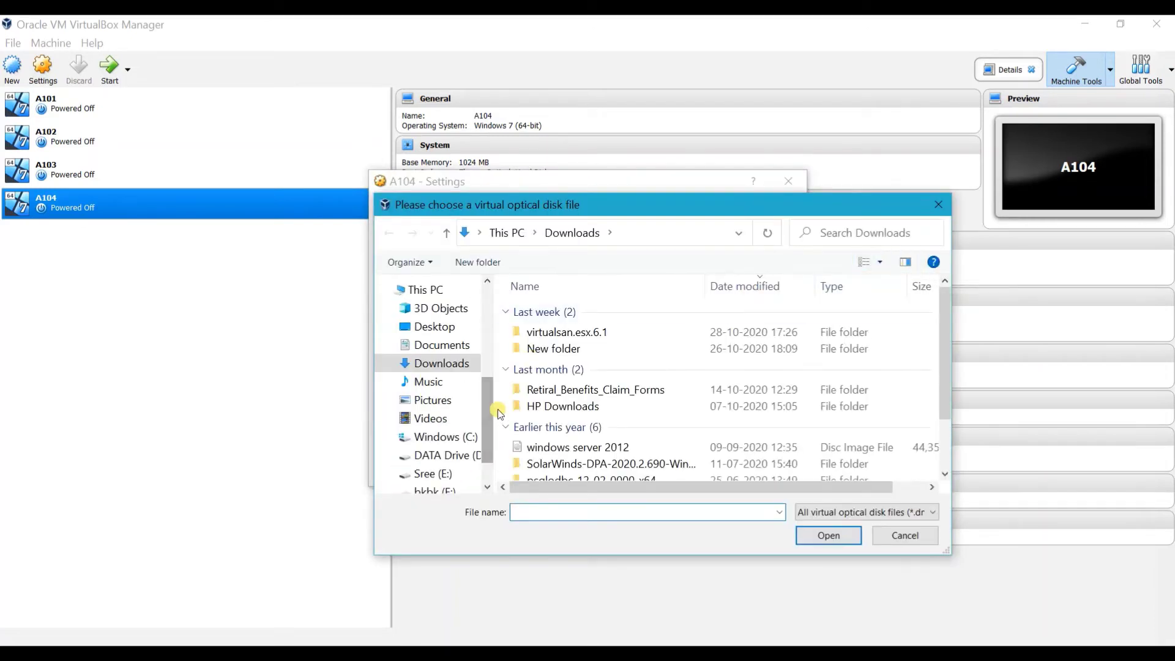
left_click(933, 208)
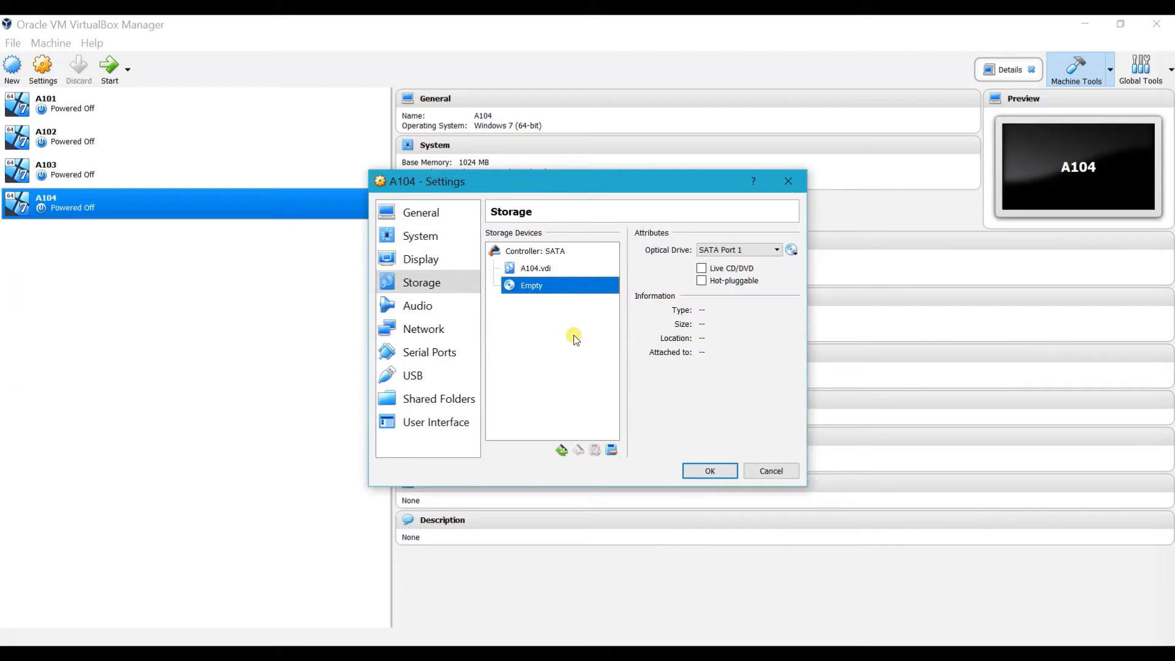
Load the 'Windows server 2012 disc file' ISO from bkbk (F:) into the optical drive and save.
left_click(441, 284)
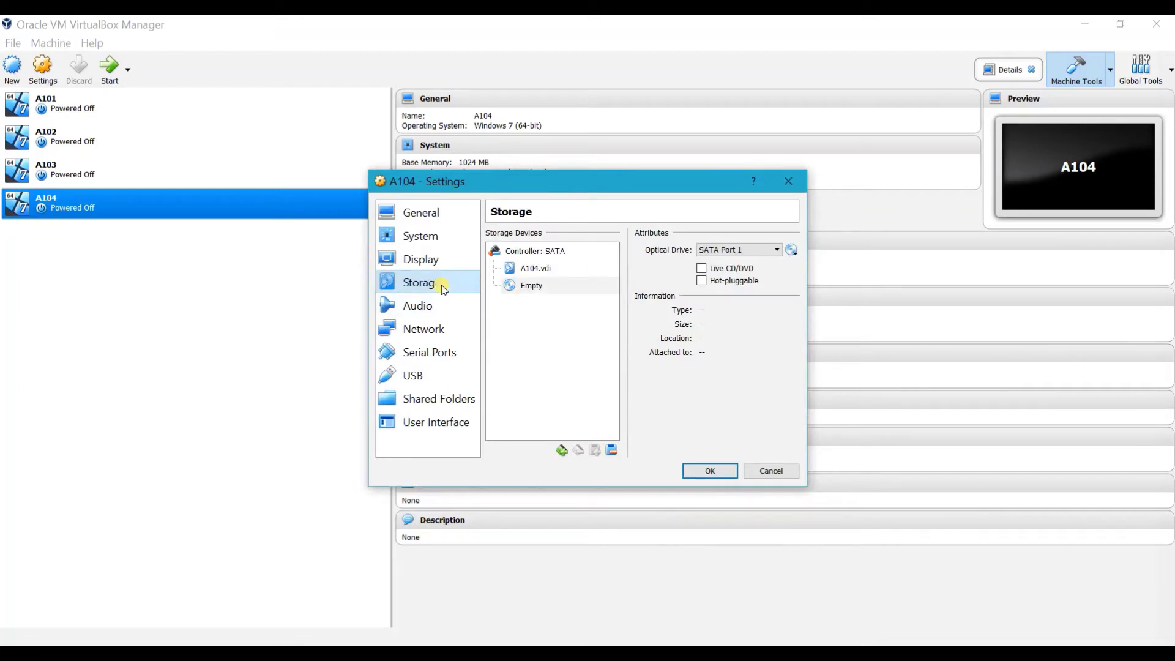
left_click(548, 286)
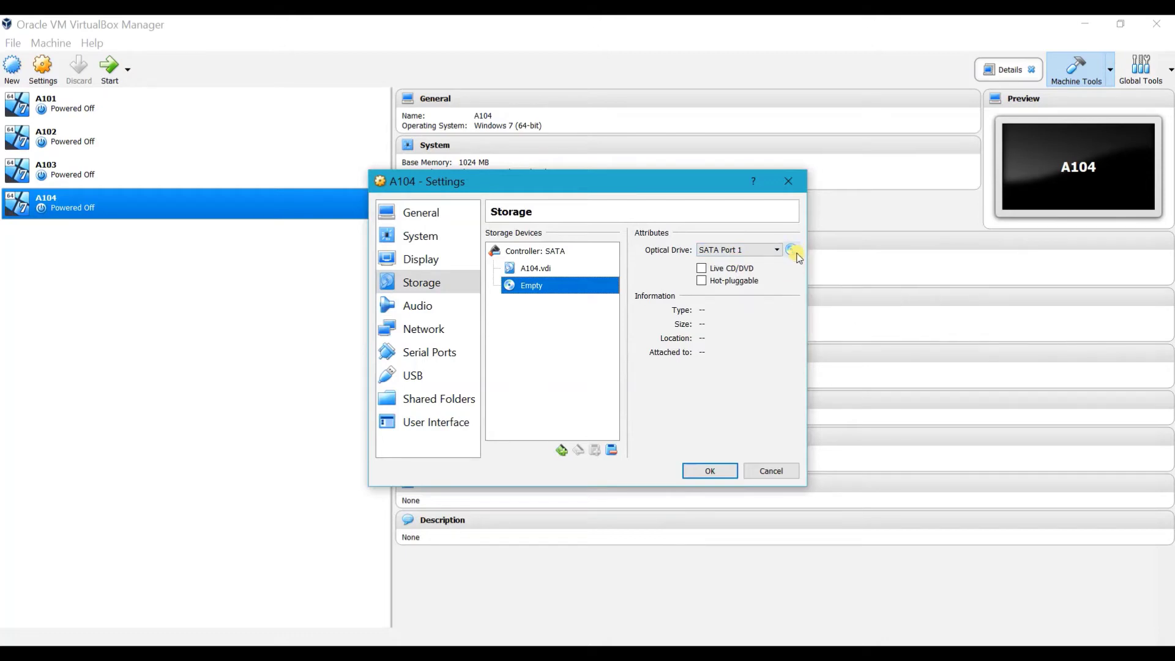
left_click(794, 251)
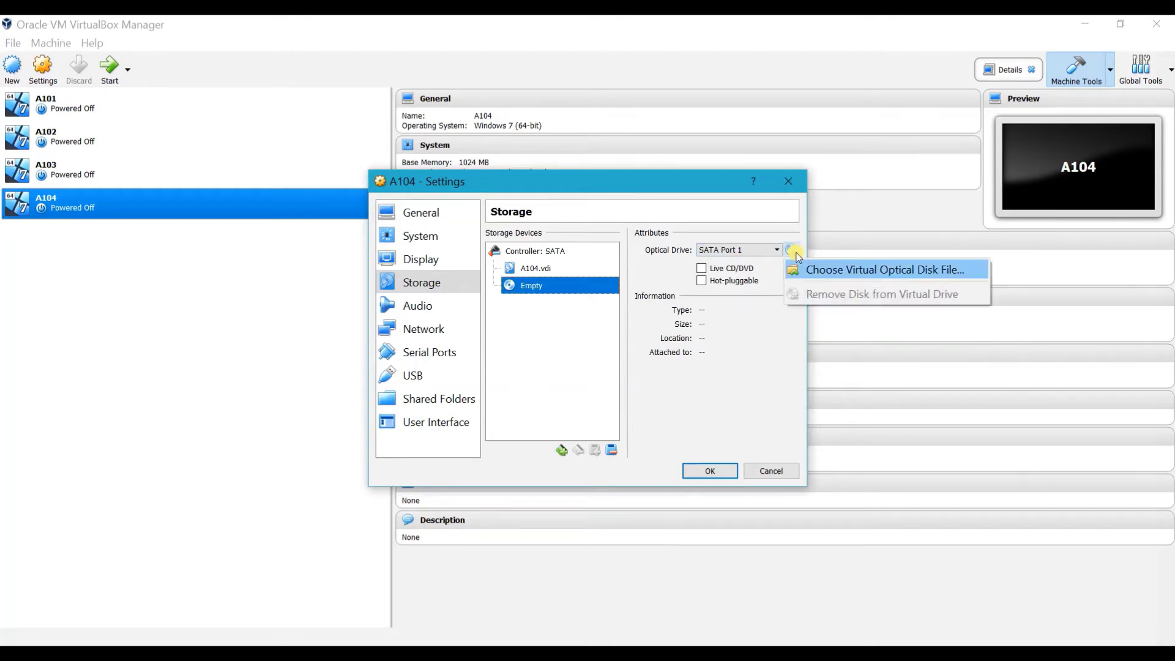
left_click(913, 277)
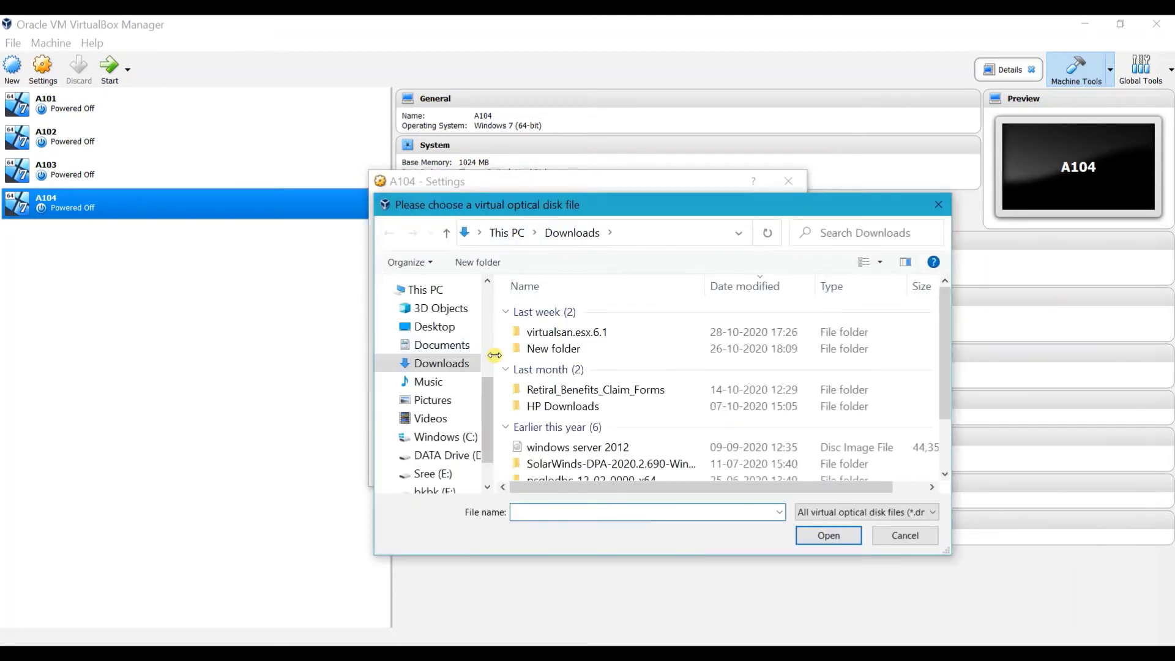
scroll(485, 399, "down", 1)
left_click(433, 451)
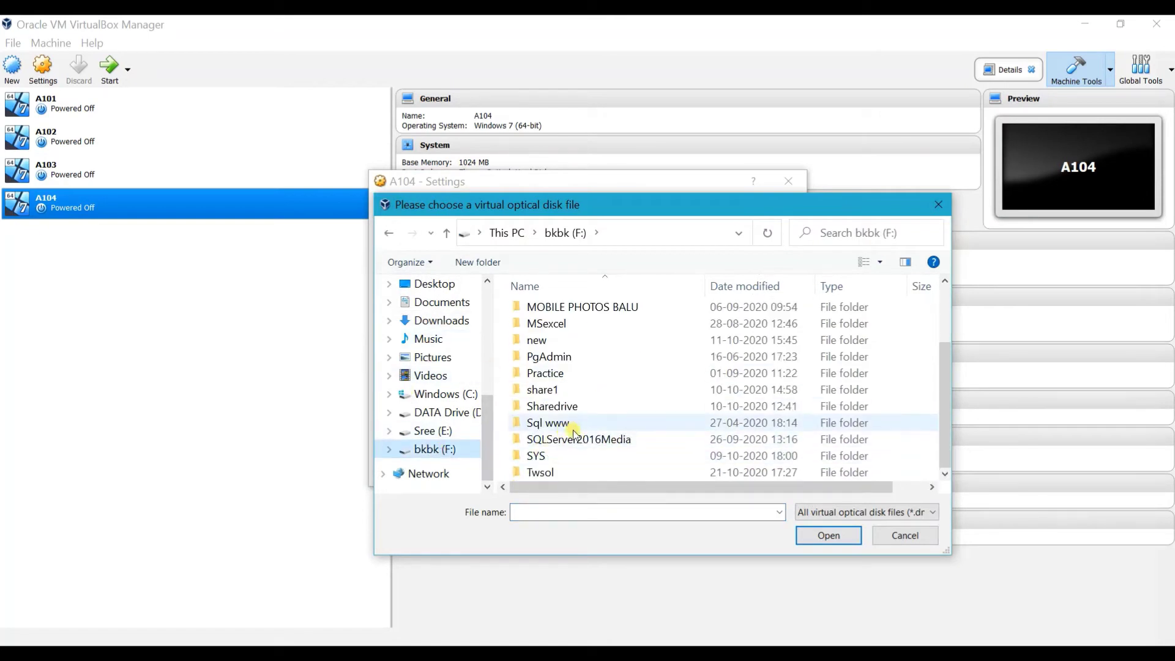
scroll(541, 385, "up", 2)
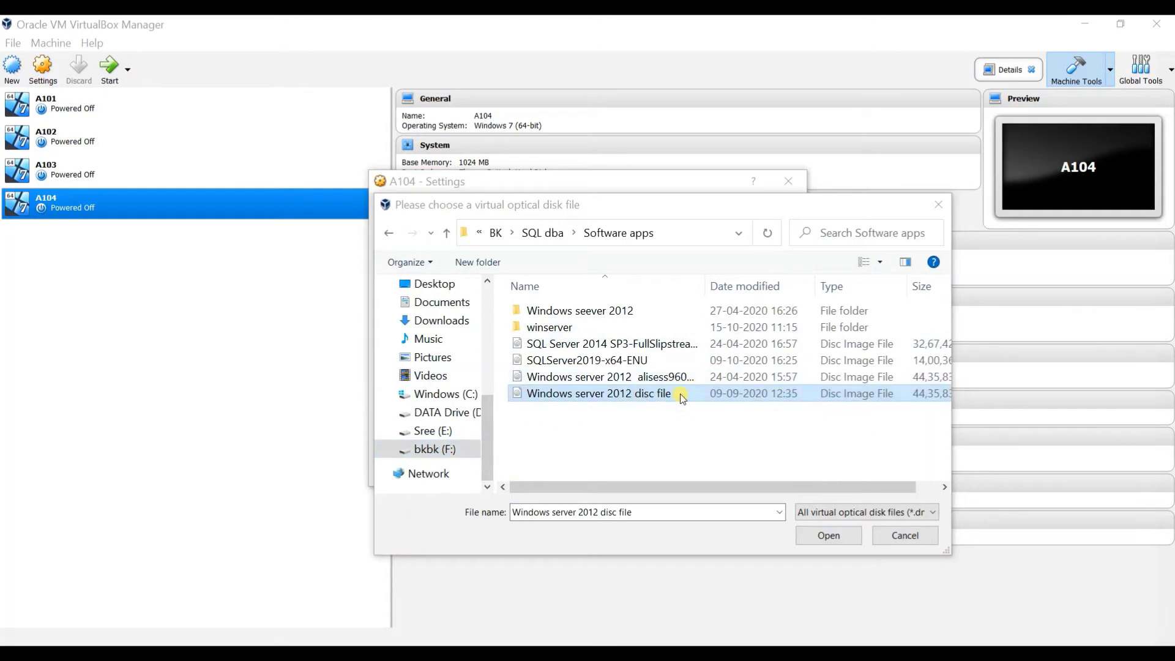
double_click(683, 398)
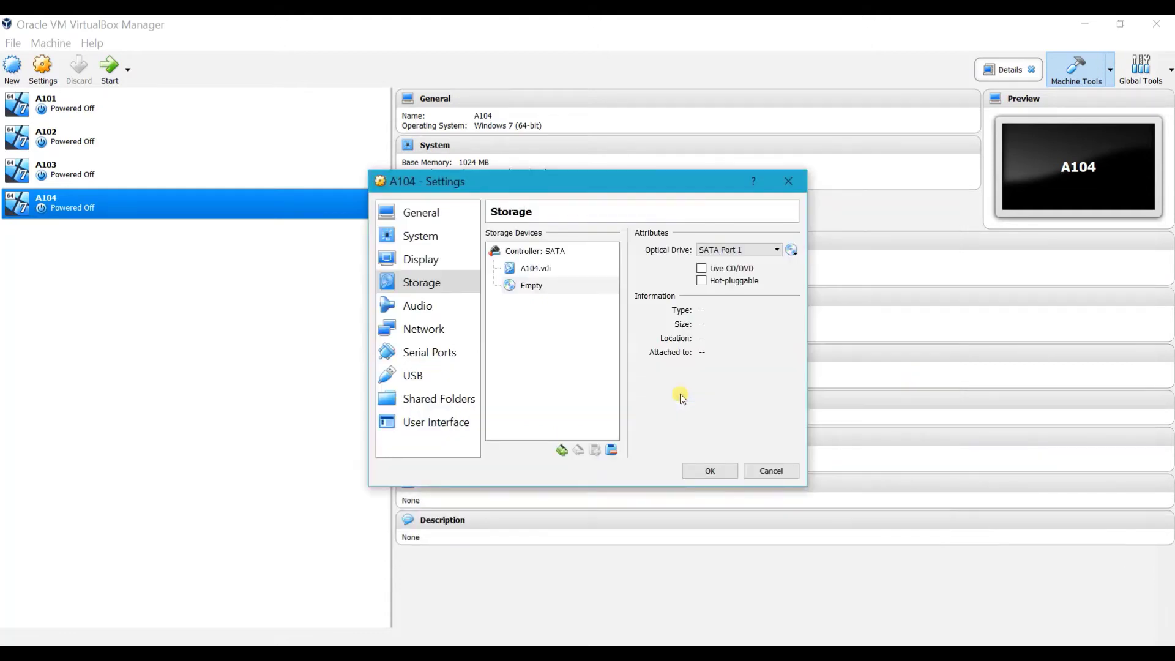
left_click(708, 472)
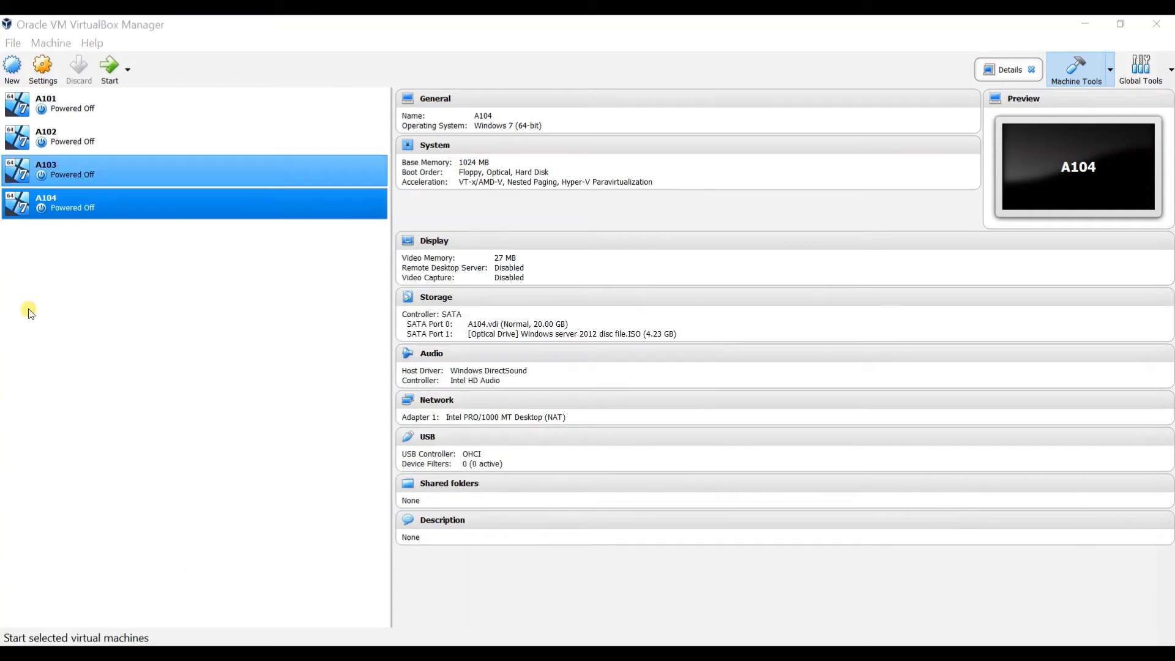
Set A104's network Adapter 1 to attach to a Host-only Adapter.
left_click(47, 78)
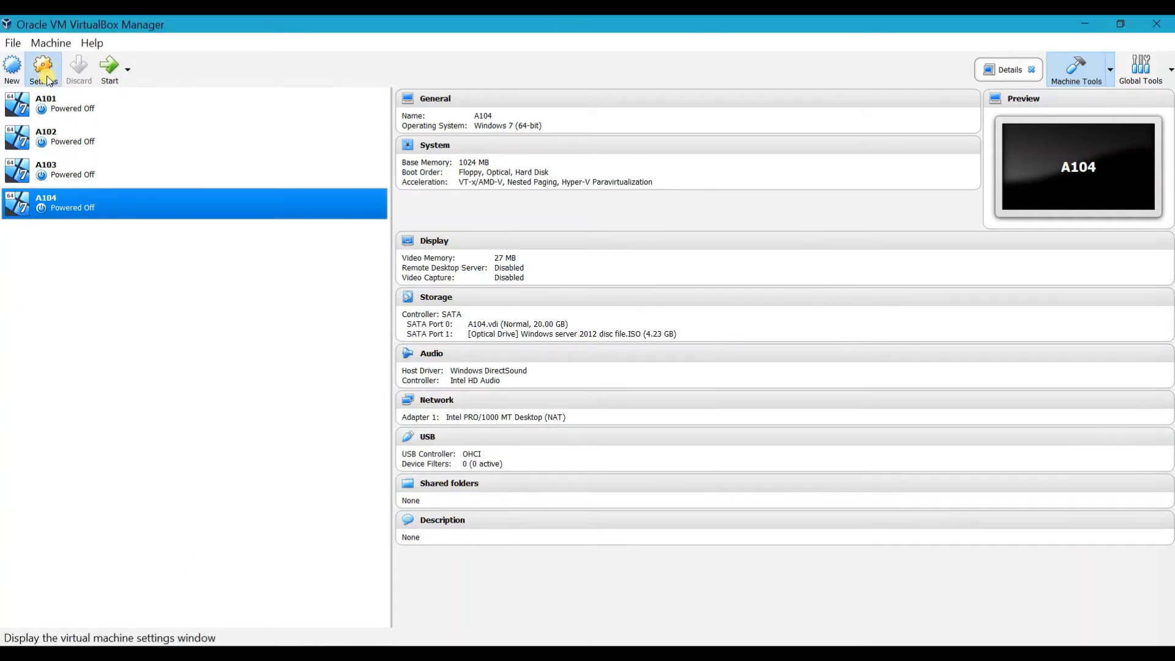
left_click(440, 242)
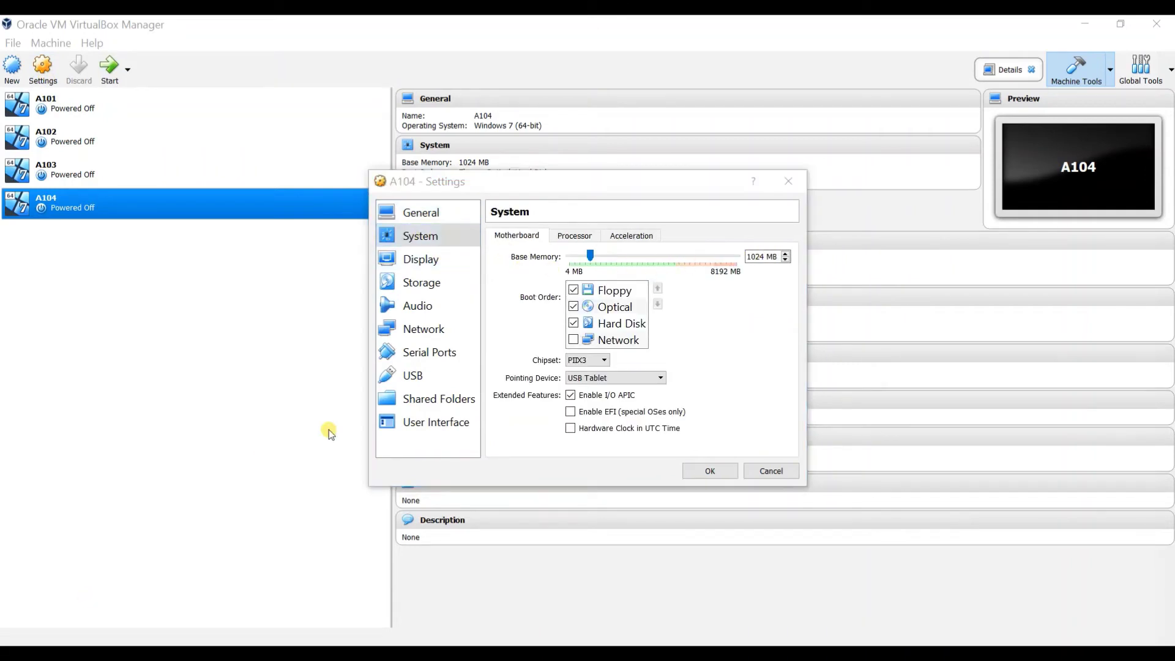
left_click(436, 330)
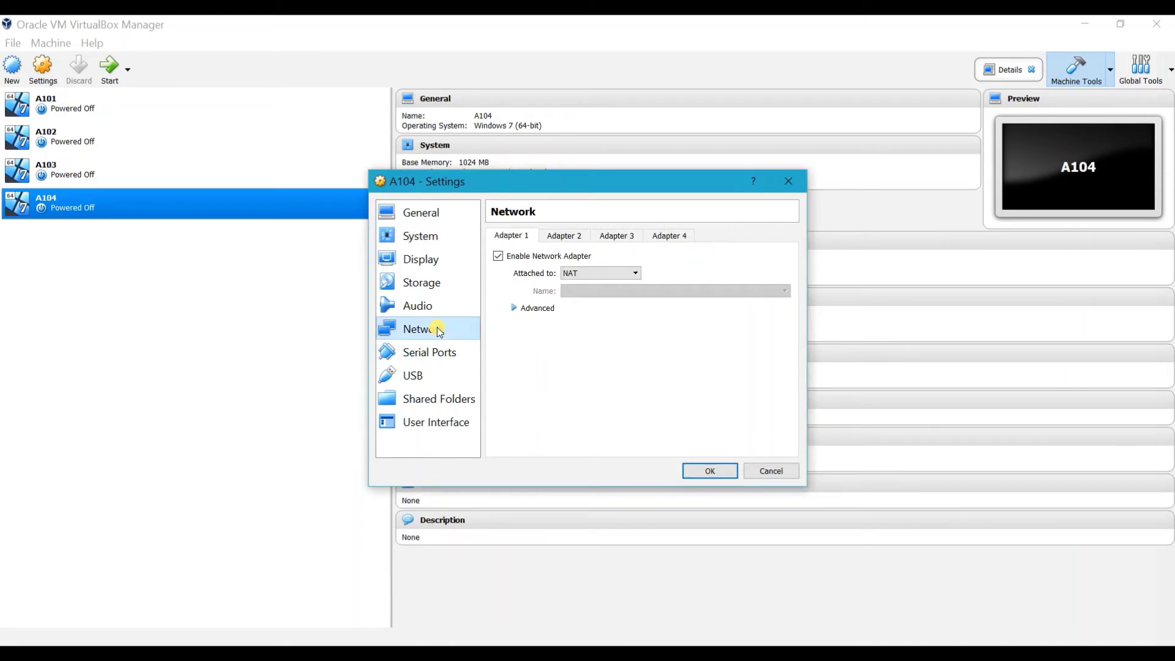
left_click(634, 273)
left_click(613, 334)
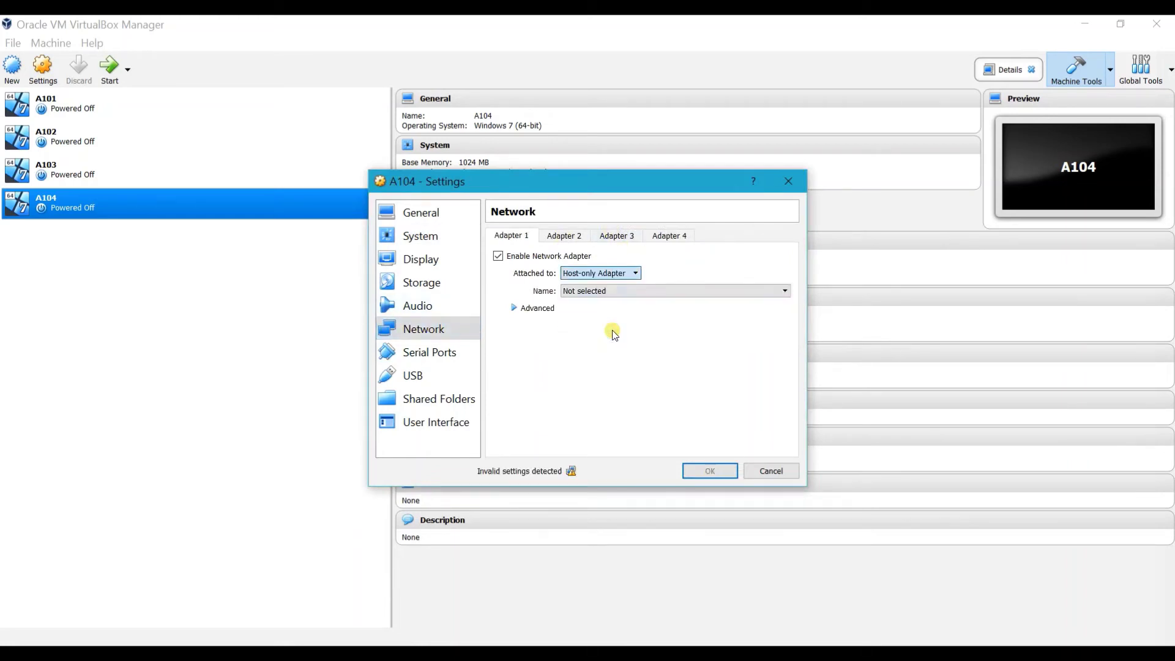
left_click(612, 292)
left_click(612, 302)
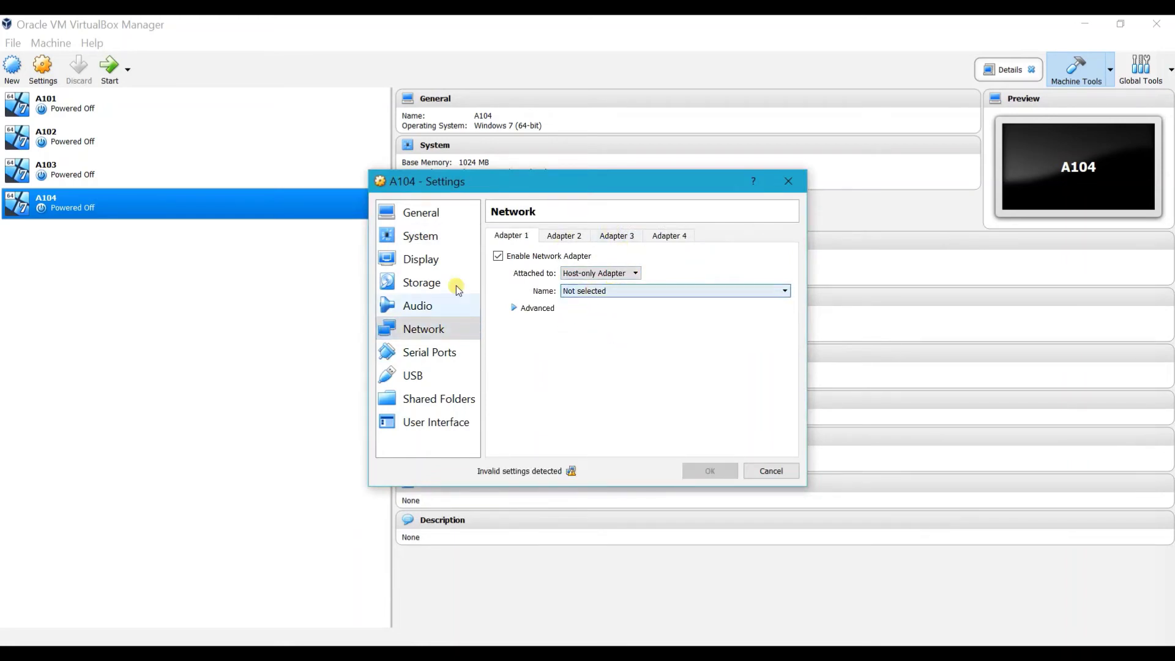
left_click(593, 277)
key("Escape")
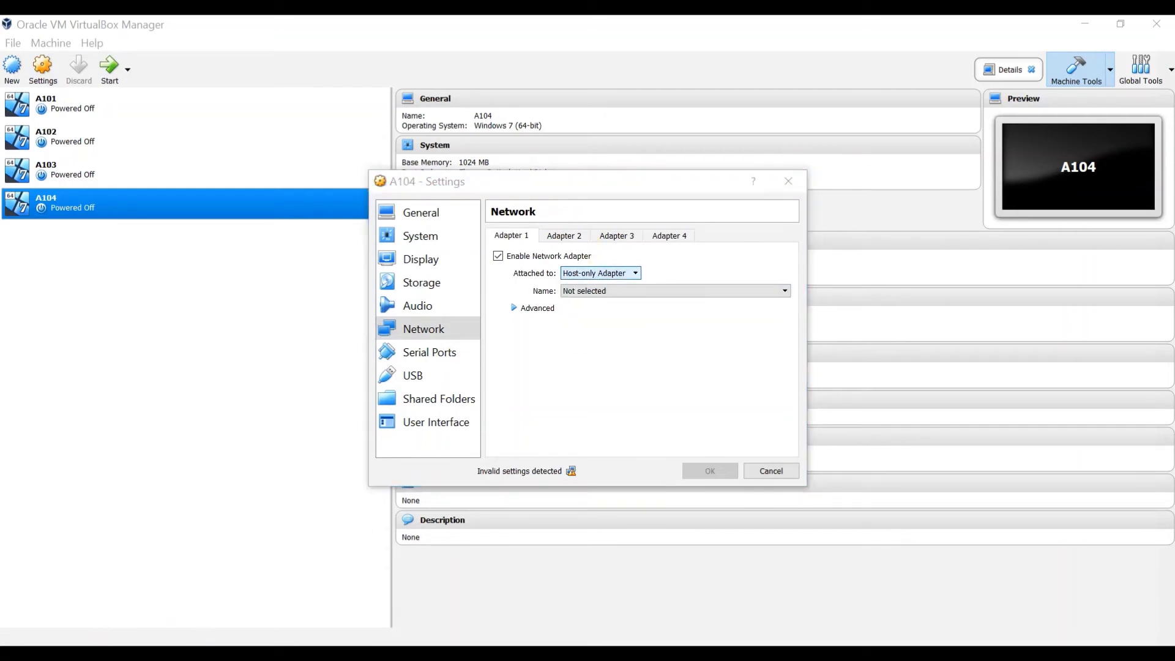
left_click(448, 399)
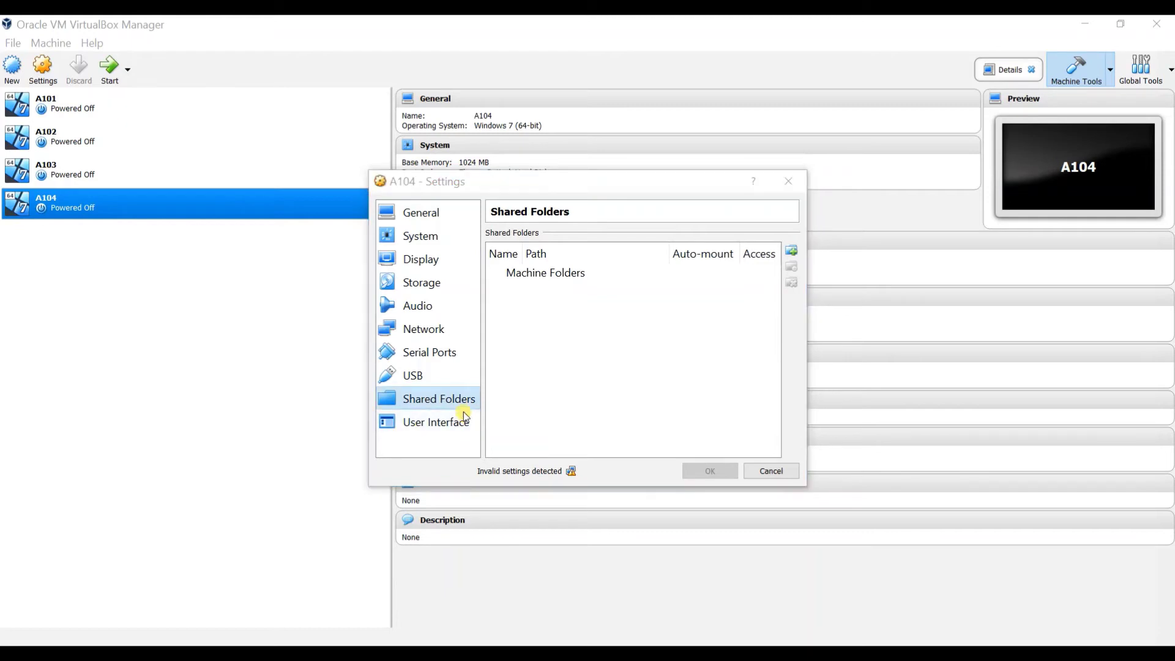
Add an auto-mounted share BK at F:\BK, then cancel Settings without saving.
left_click(791, 250)
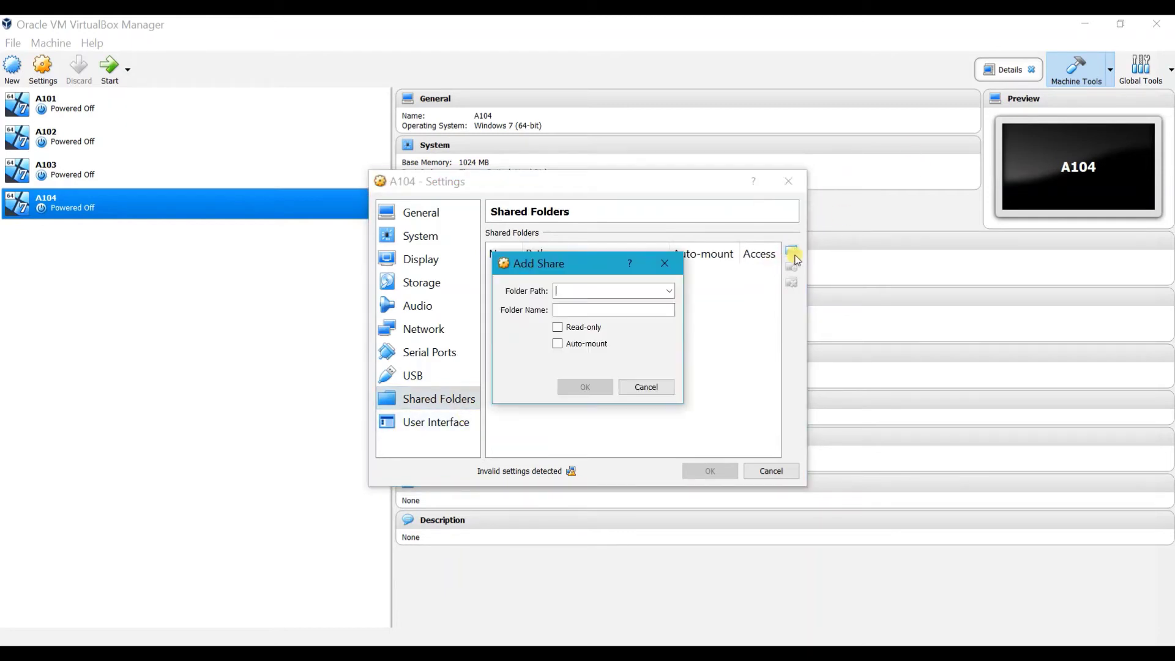
left_click(669, 291)
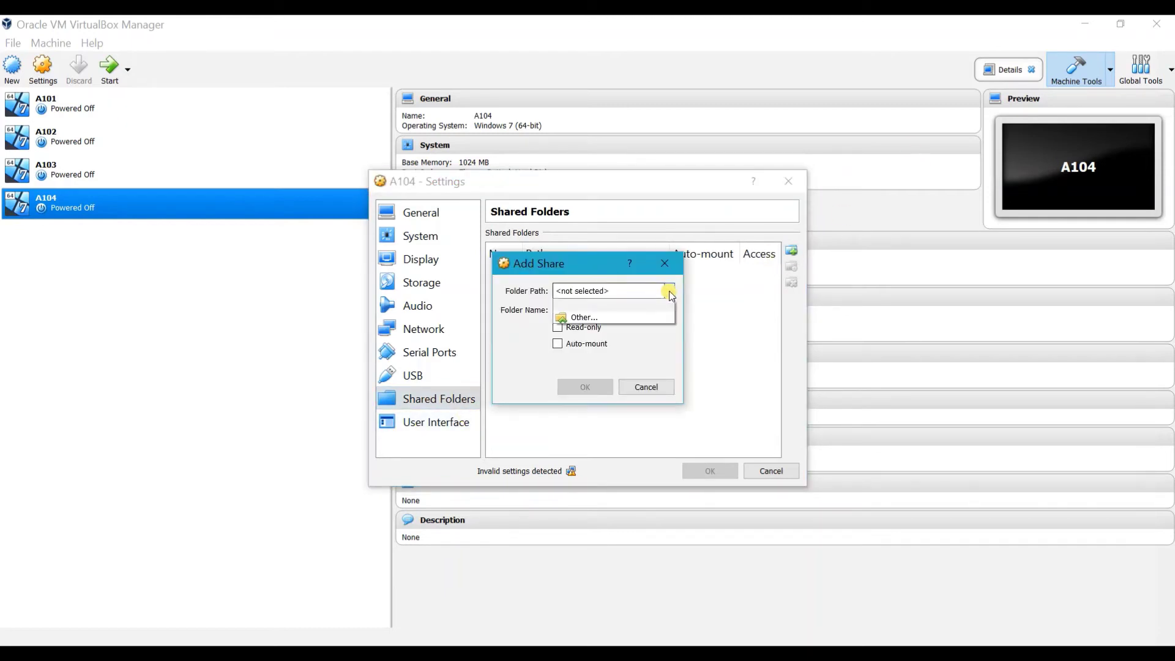
left_click(623, 312)
left_click_drag(617, 384, 607, 496)
left_click(569, 467)
left_click(564, 486)
double_click(704, 364)
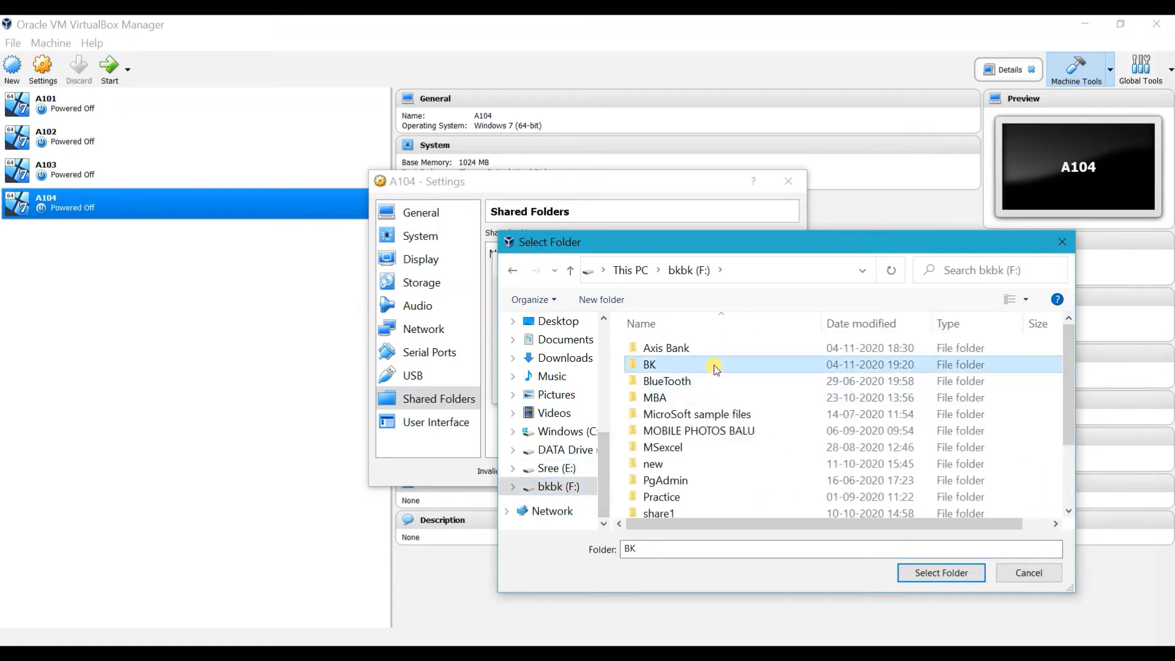
left_click(940, 571)
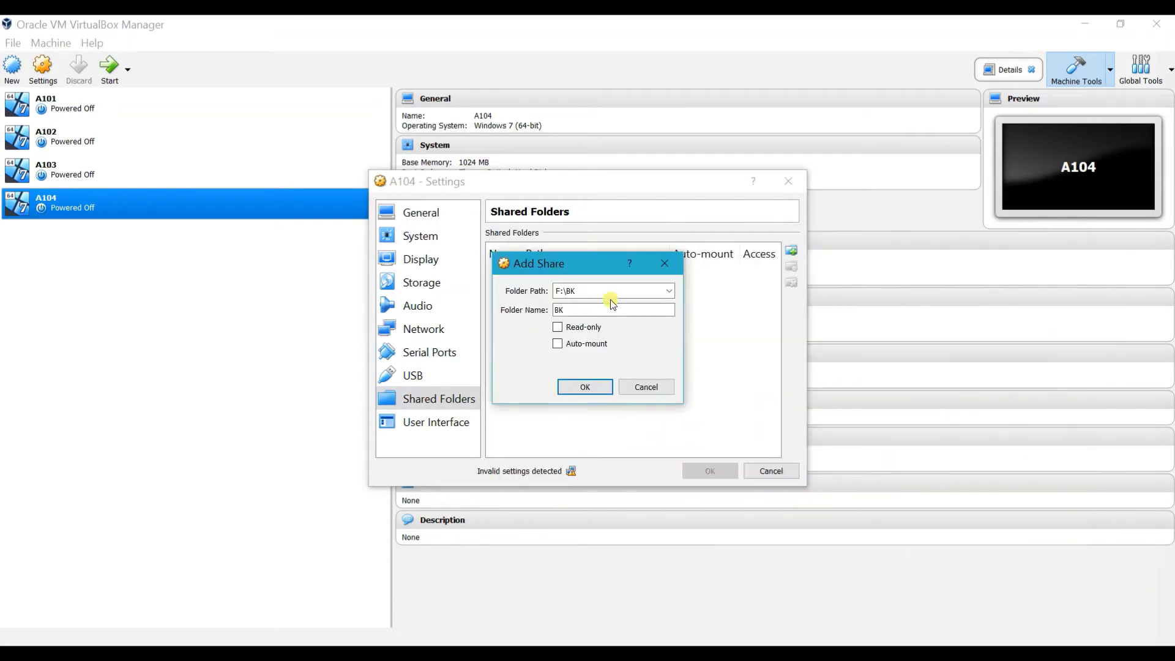
left_click(558, 343)
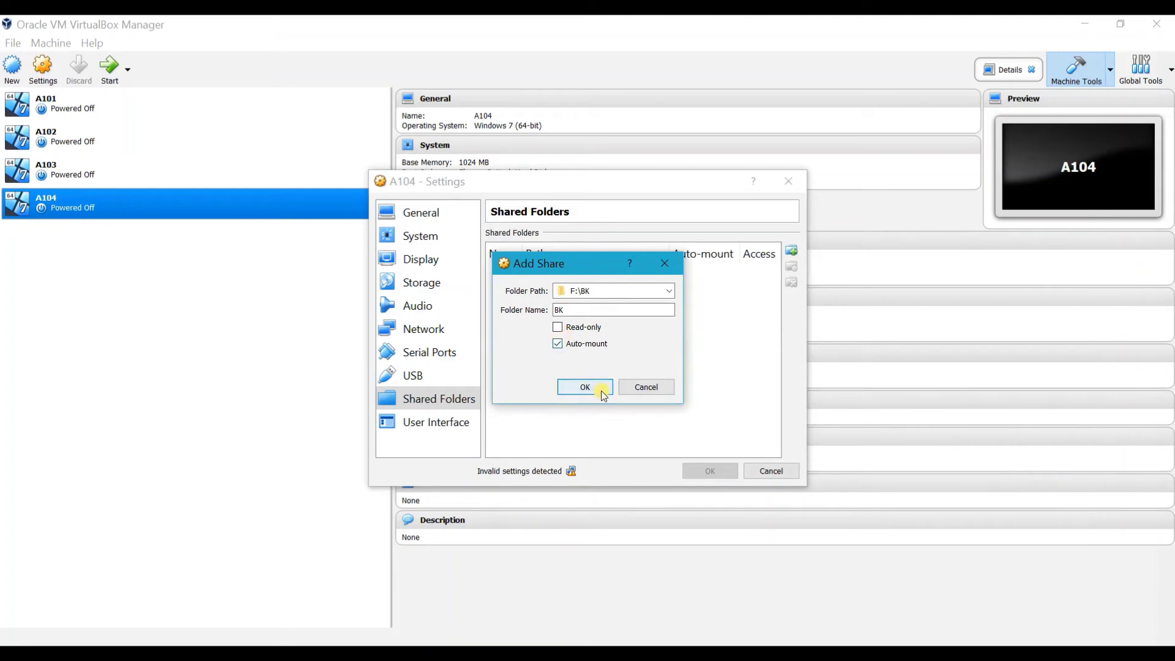
left_click(586, 387)
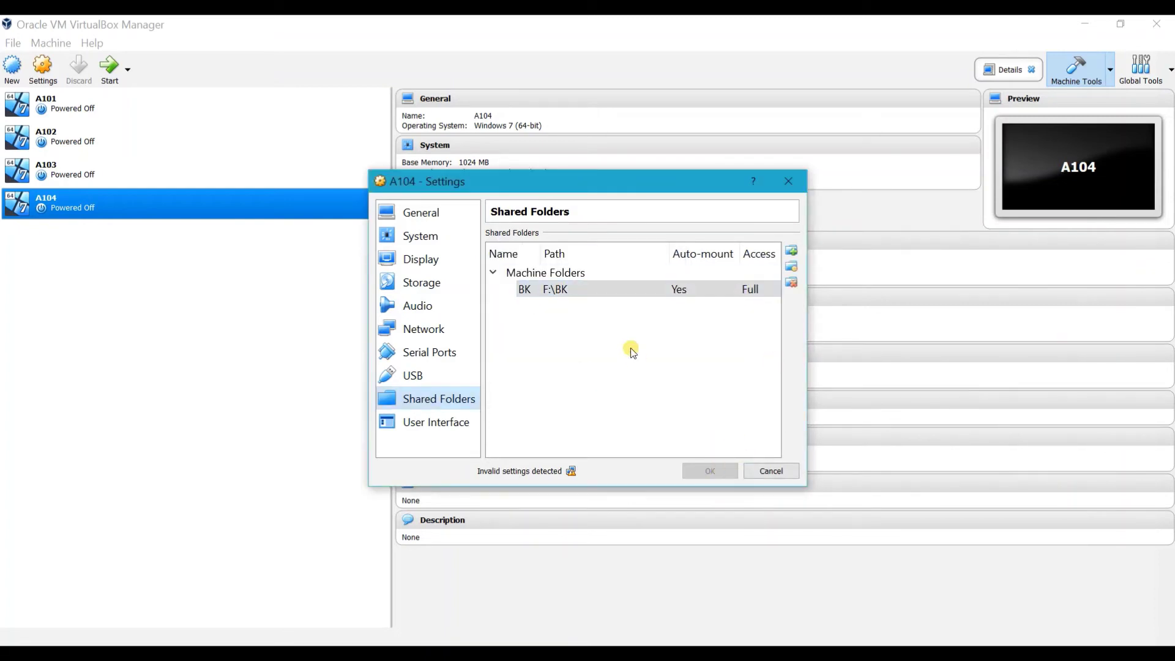
left_click(772, 471)
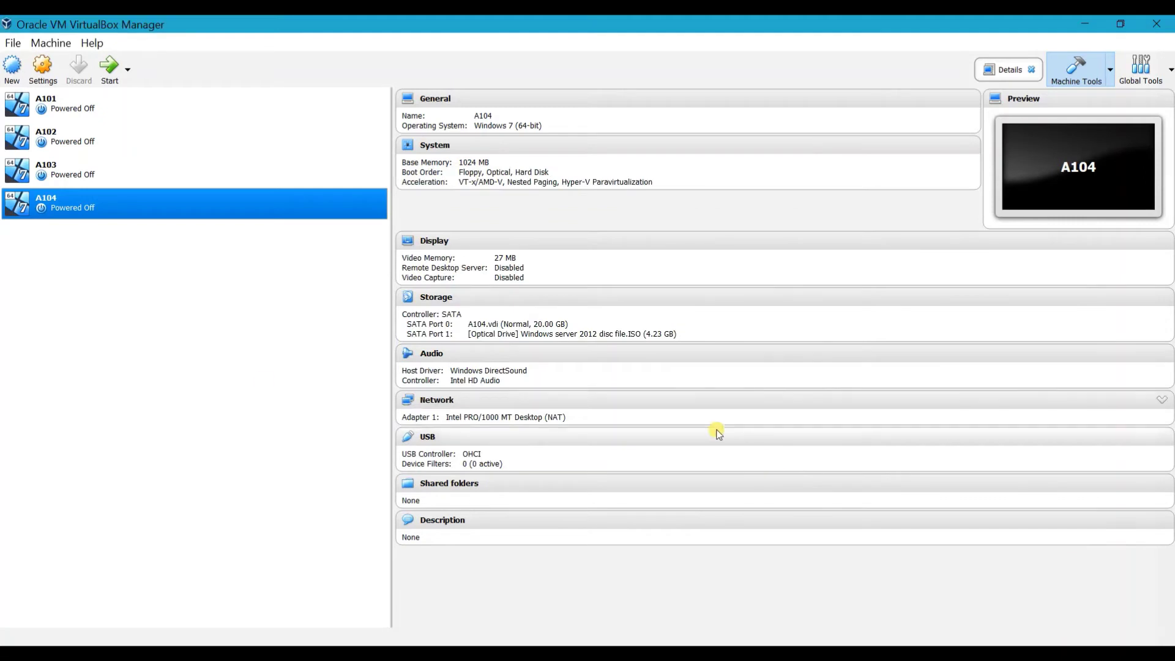
Launch A104 and move its window so the Windows Setup screen is visible.
left_click(110, 67)
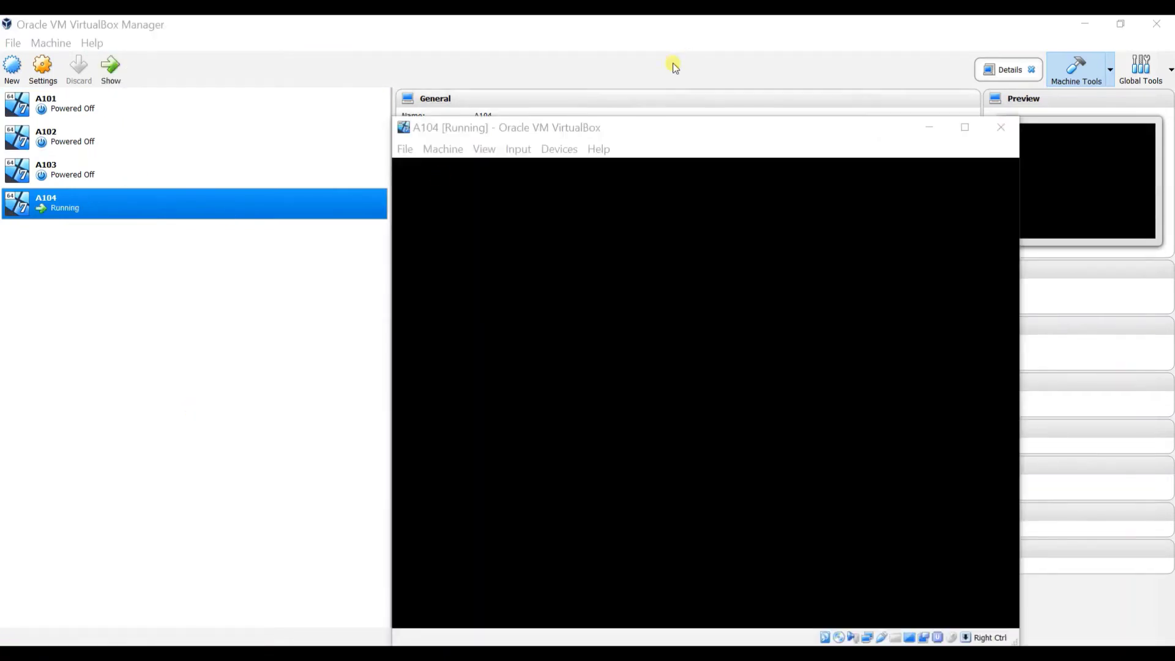
left_click_drag(664, 130, 620, 86)
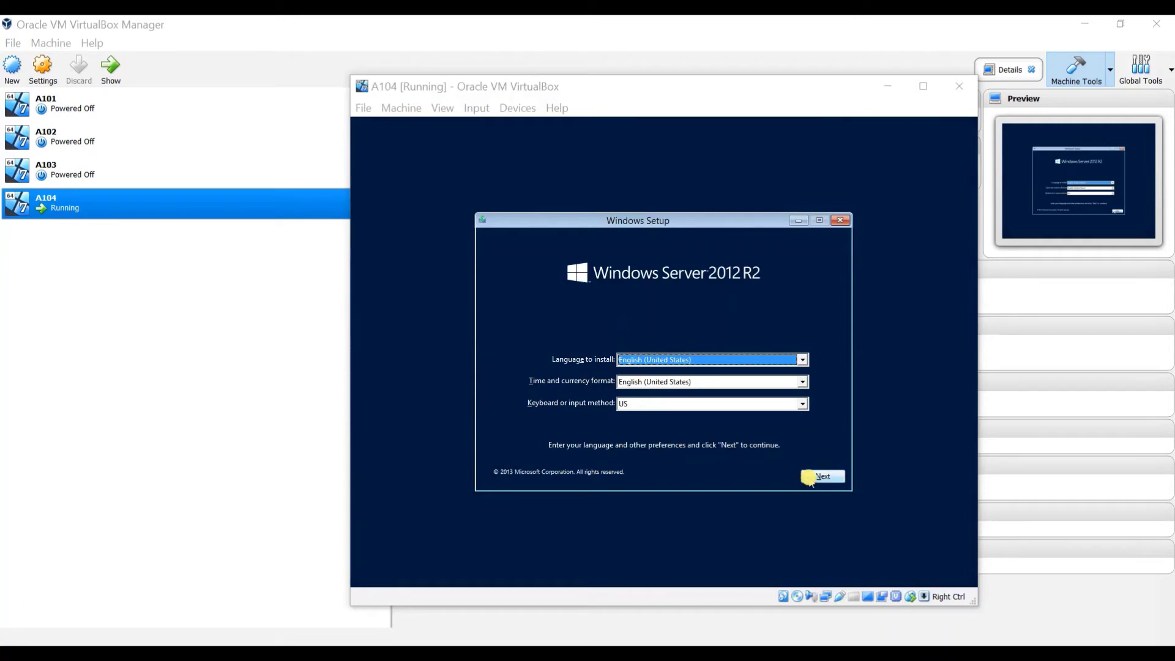
Keep default language settings, choose Datacenter Evaluation (Server with a GUI), and accept the license terms.
left_click(809, 477)
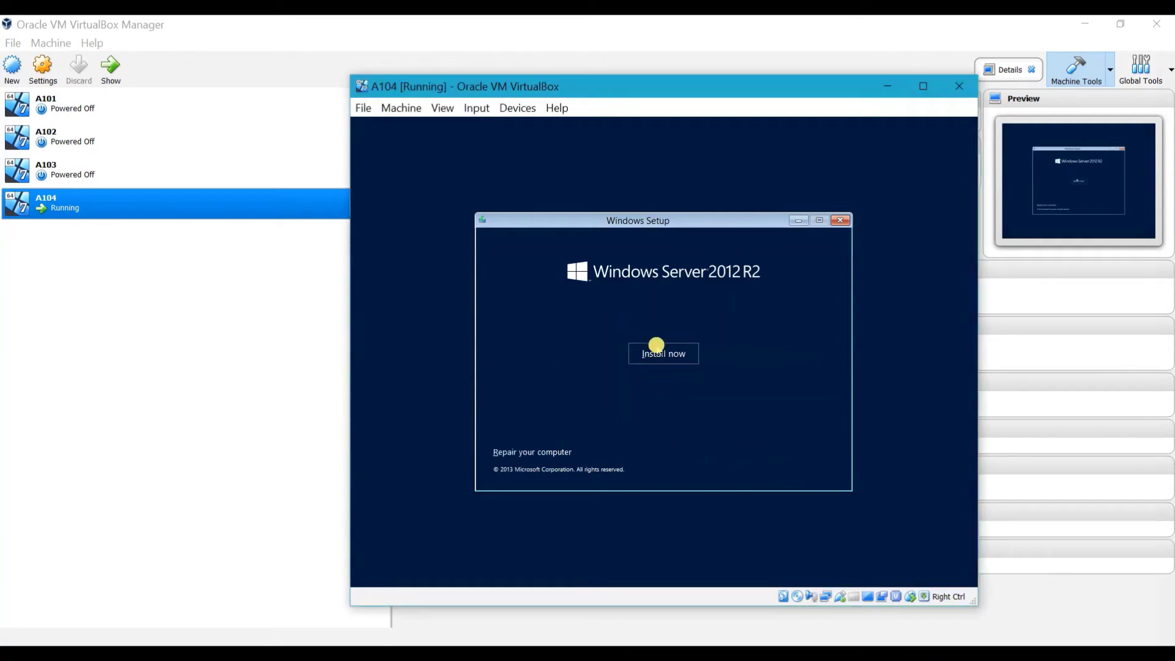
left_click(695, 358)
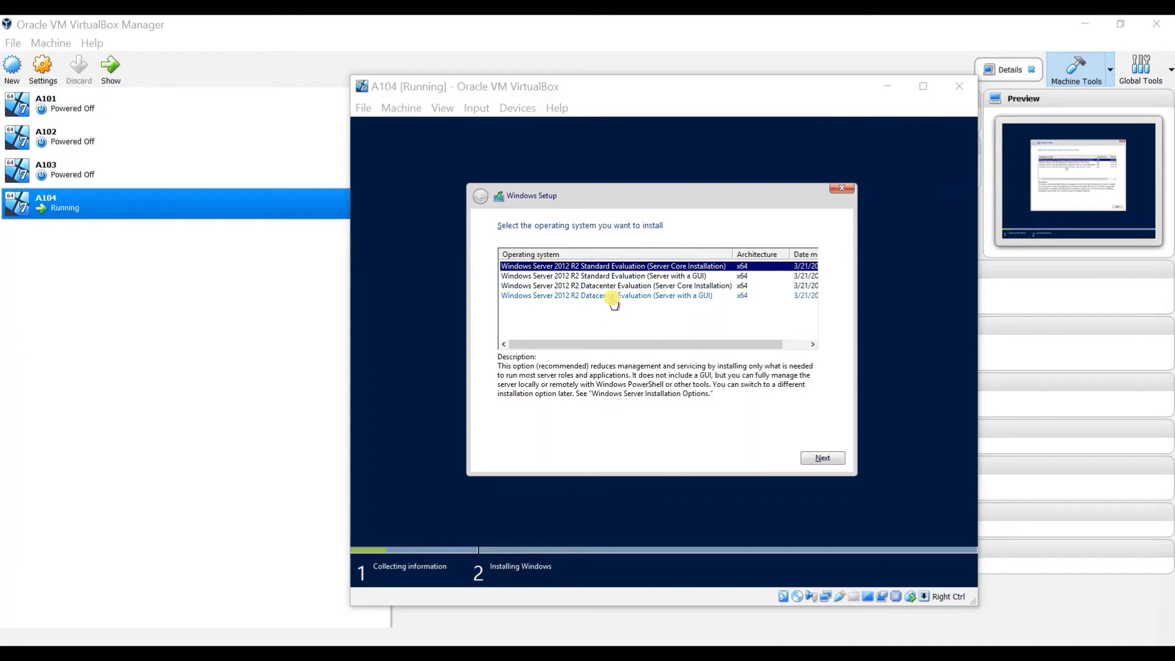
left_click(613, 300)
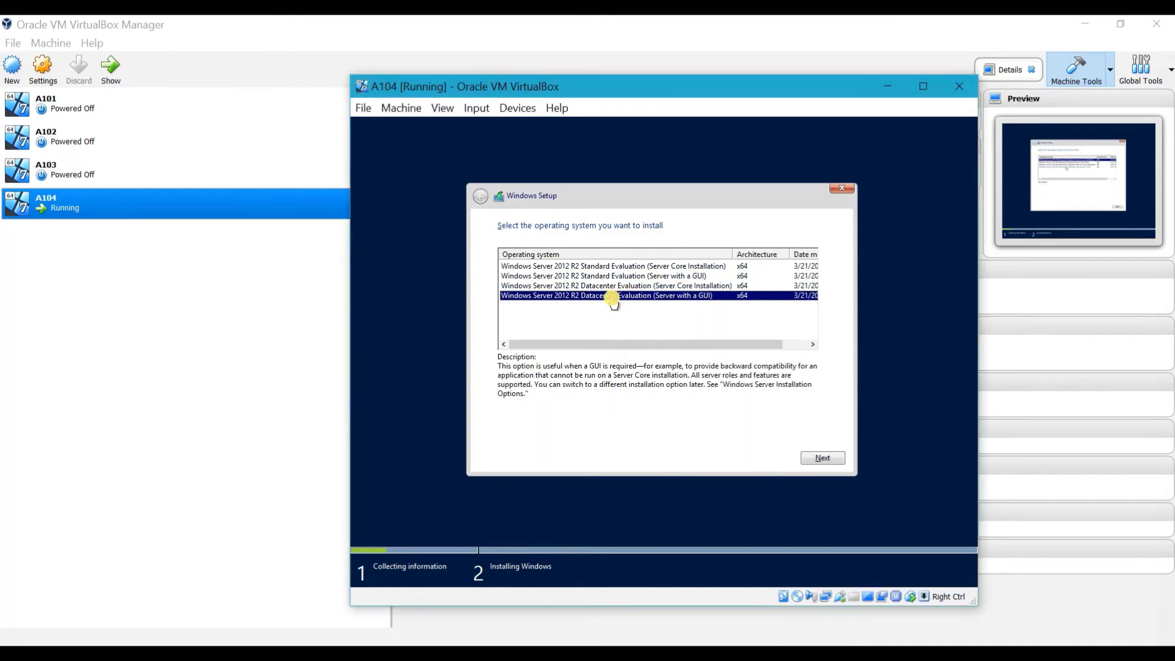
left_click(806, 463)
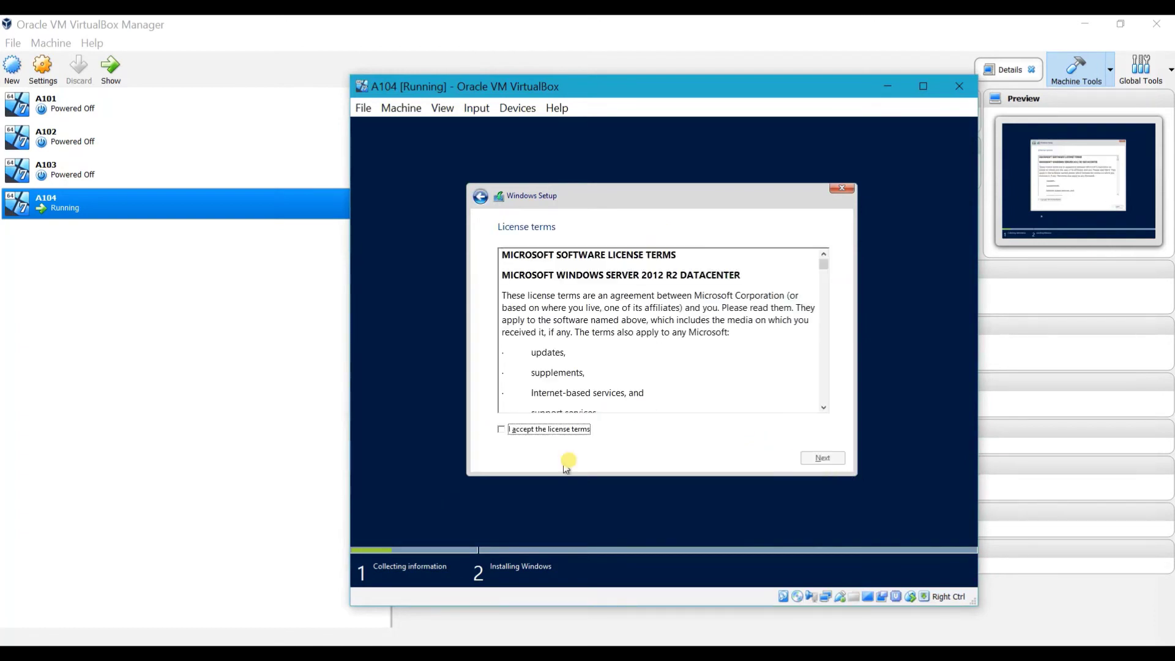
left_click(575, 431)
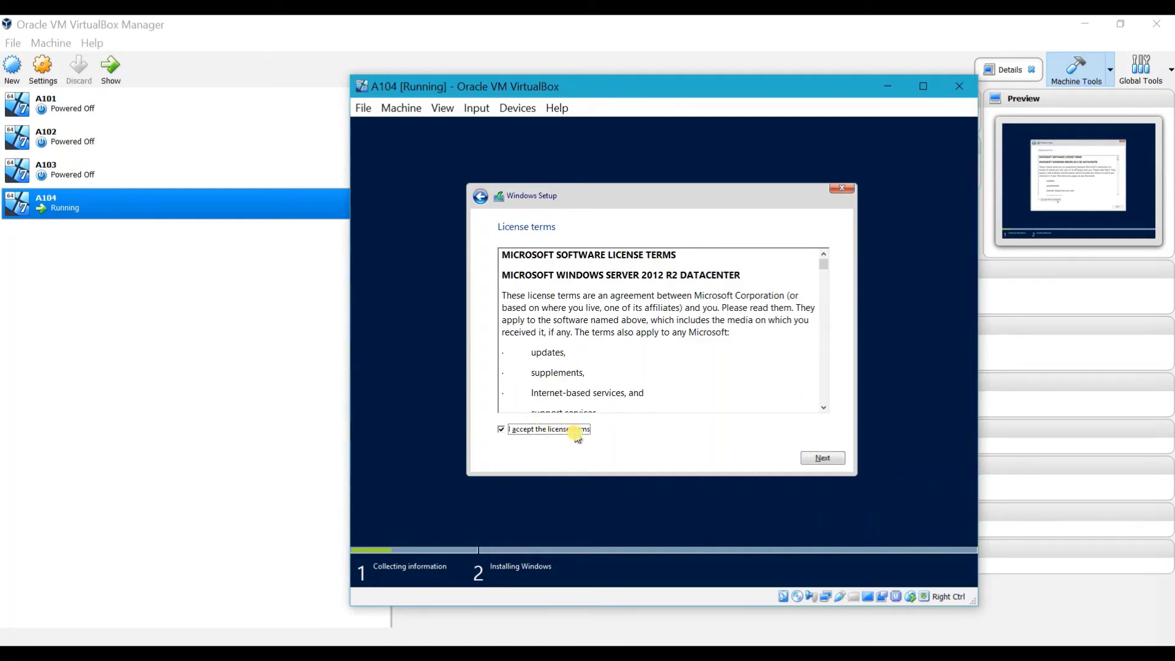
left_click(807, 464)
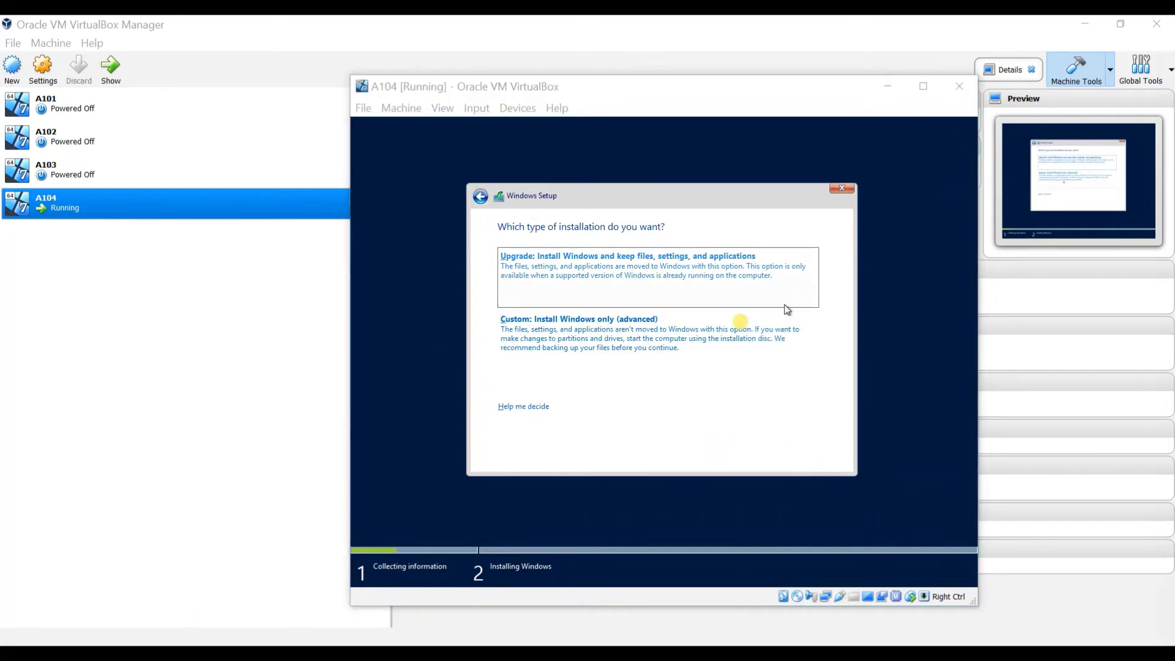
Choose Custom: Install Windows only and install onto Drive 0's 20 GB unallocated space.
left_click(688, 351)
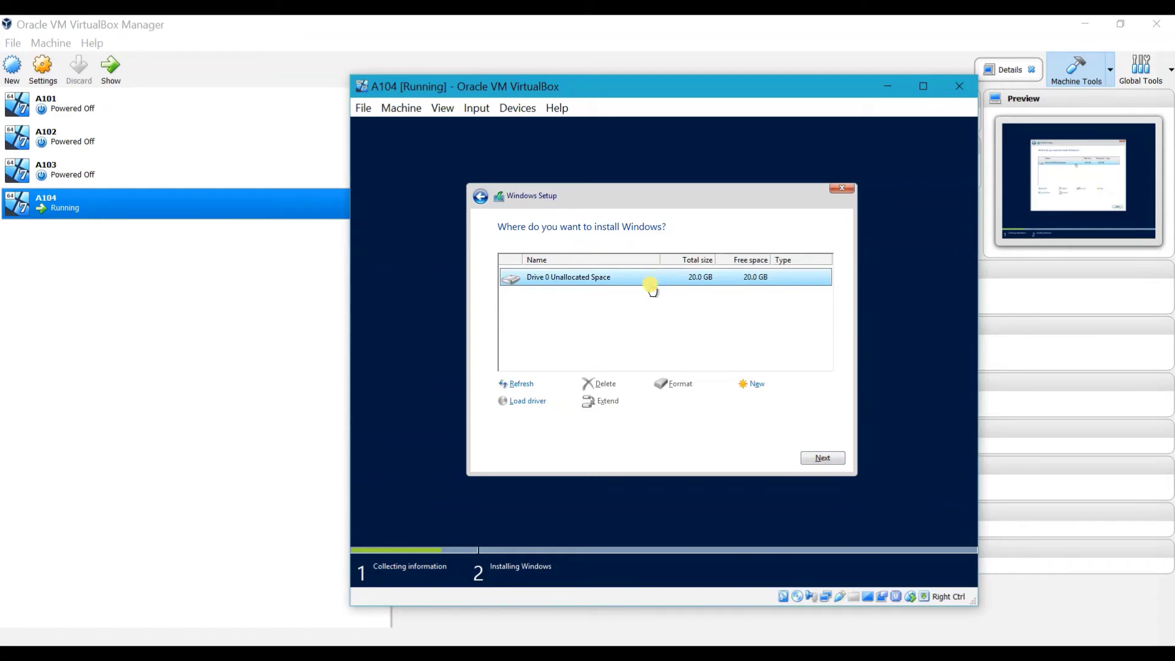
left_click(835, 460)
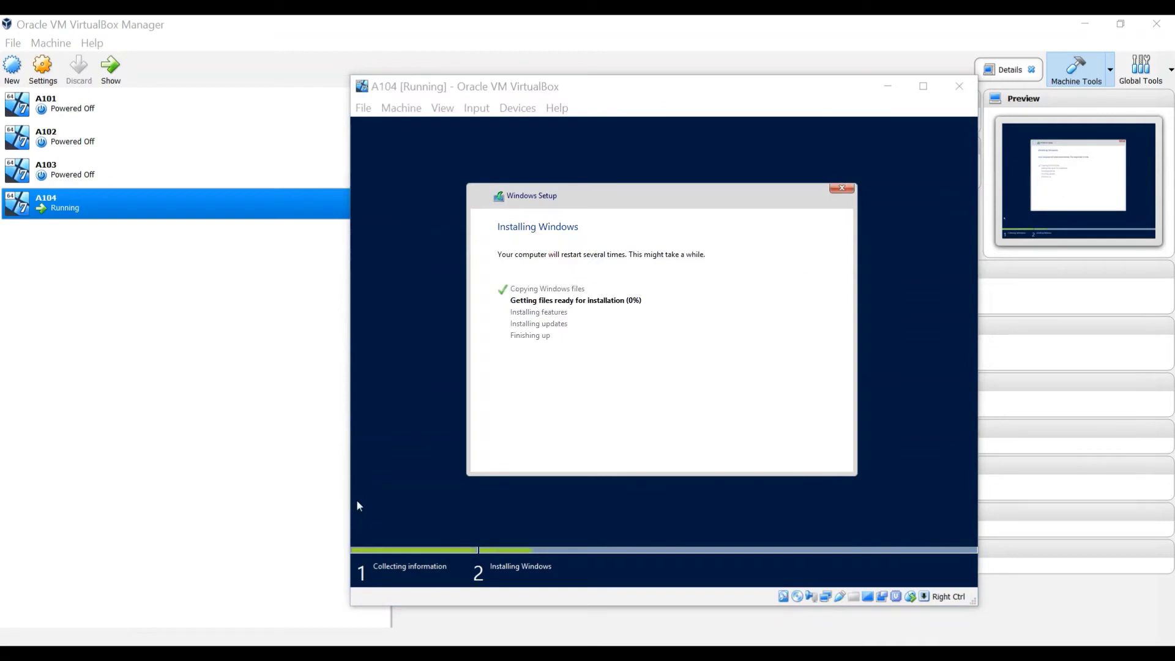
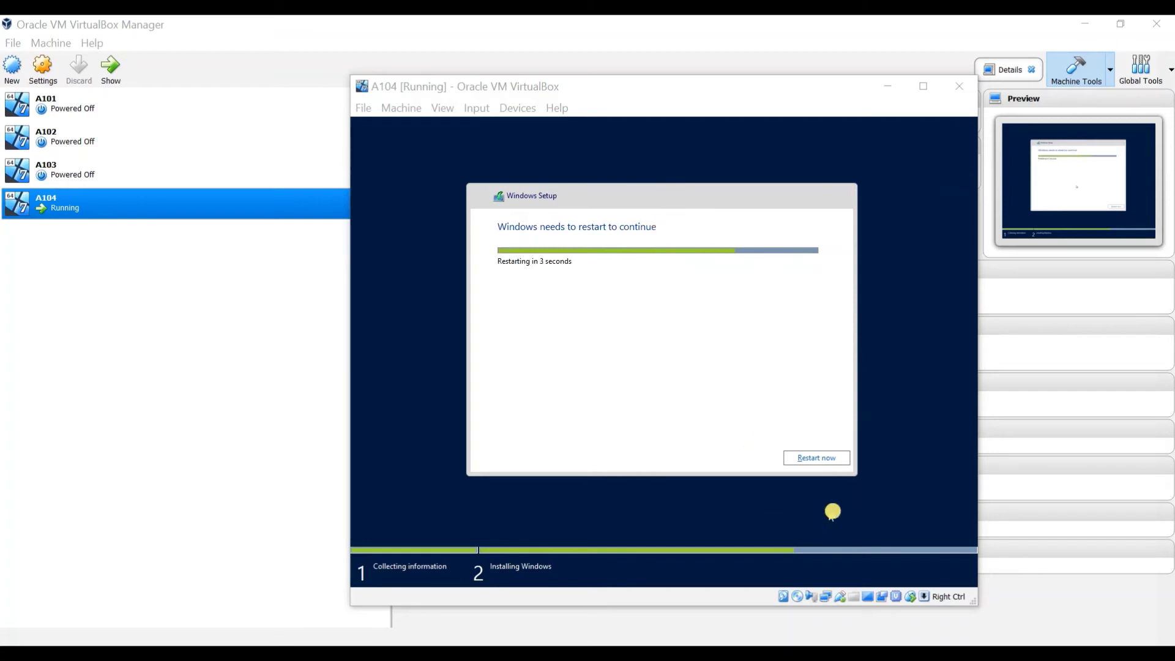
Let the Windows Setup countdown in the A104 VM run out so the machine restarts.
left_click(839, 459)
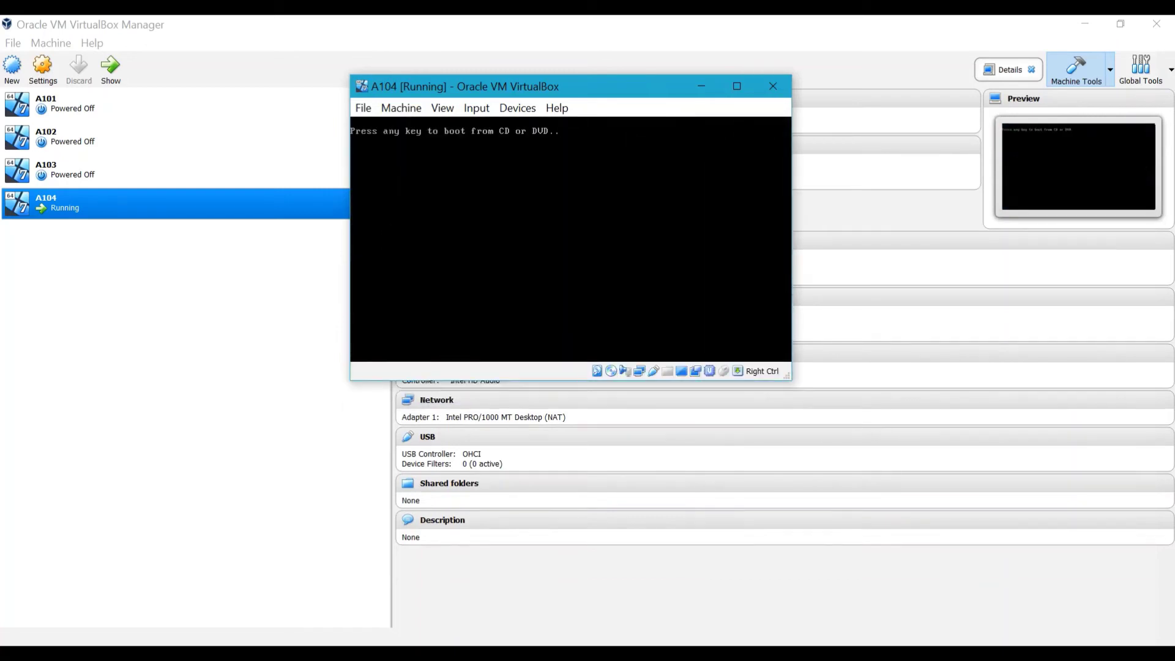
Maximize the A104 window and boot past the CD/DVD prompt to the Administrator password page.
left_click(739, 89)
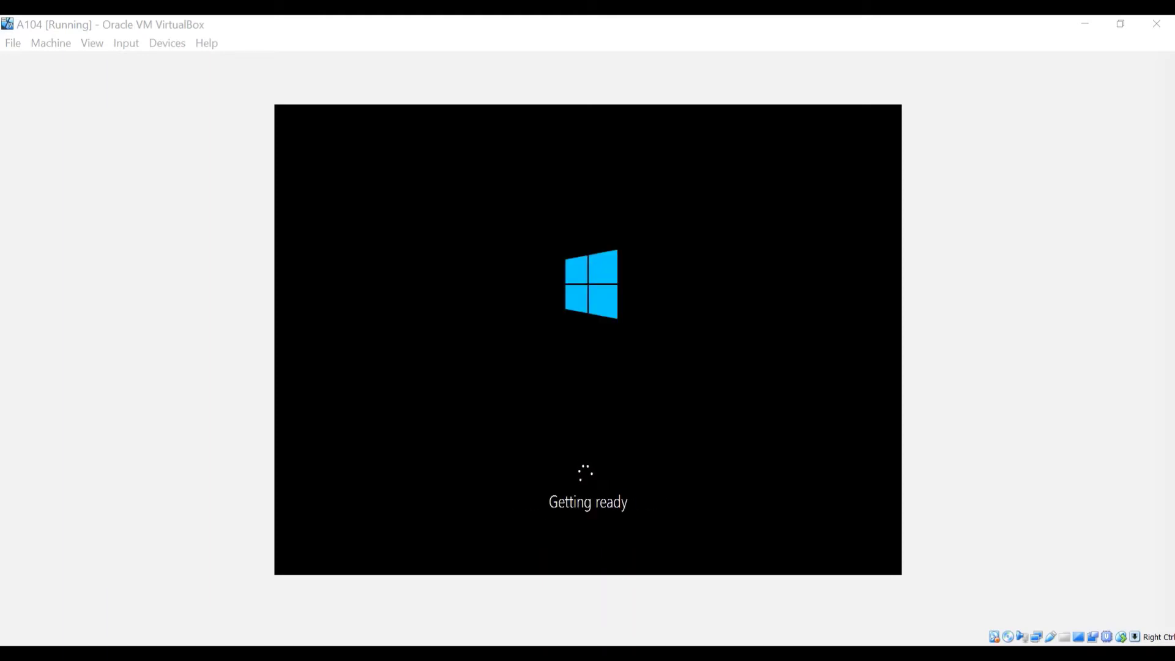
left_click(598, 341)
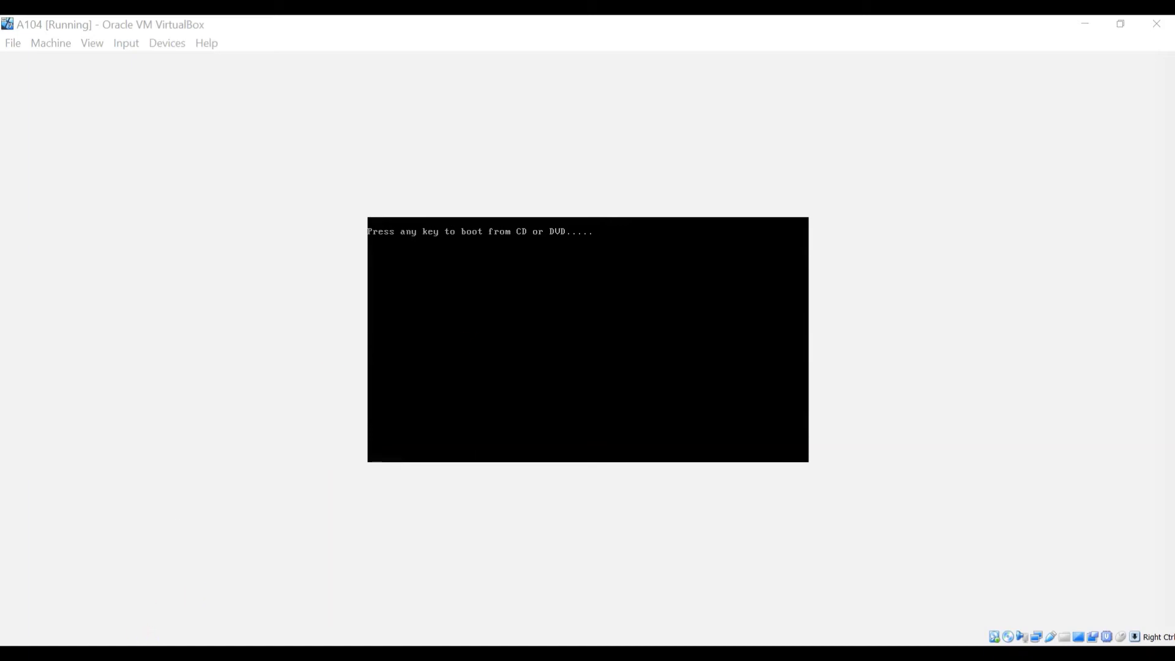
key("Return")
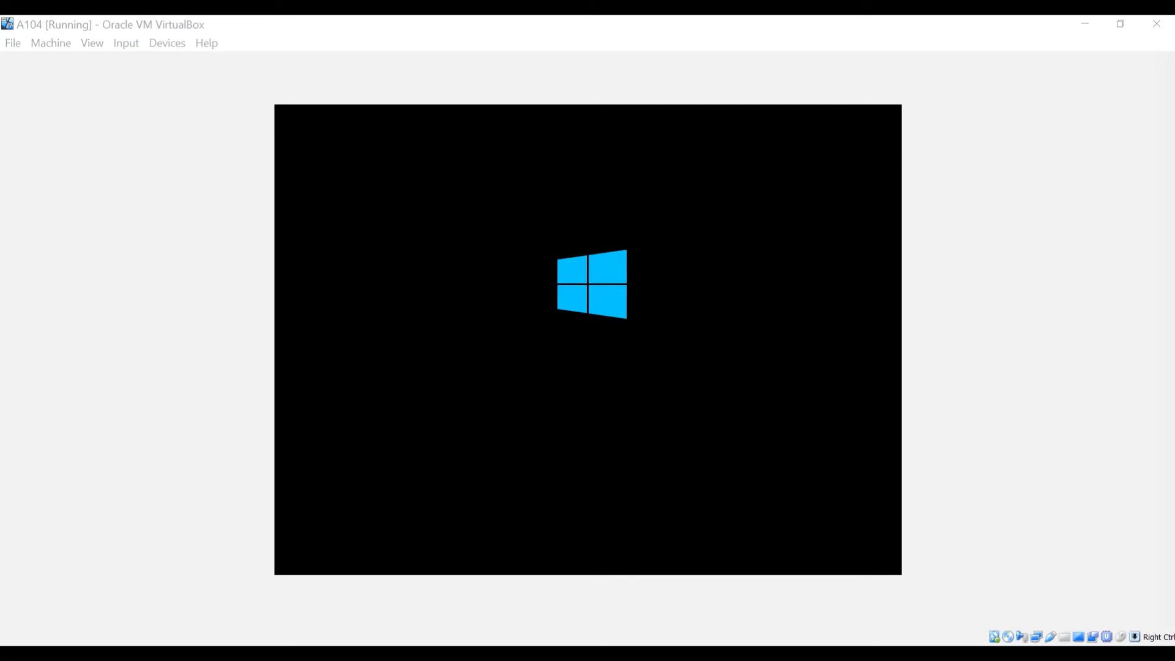
left_click(124, 262)
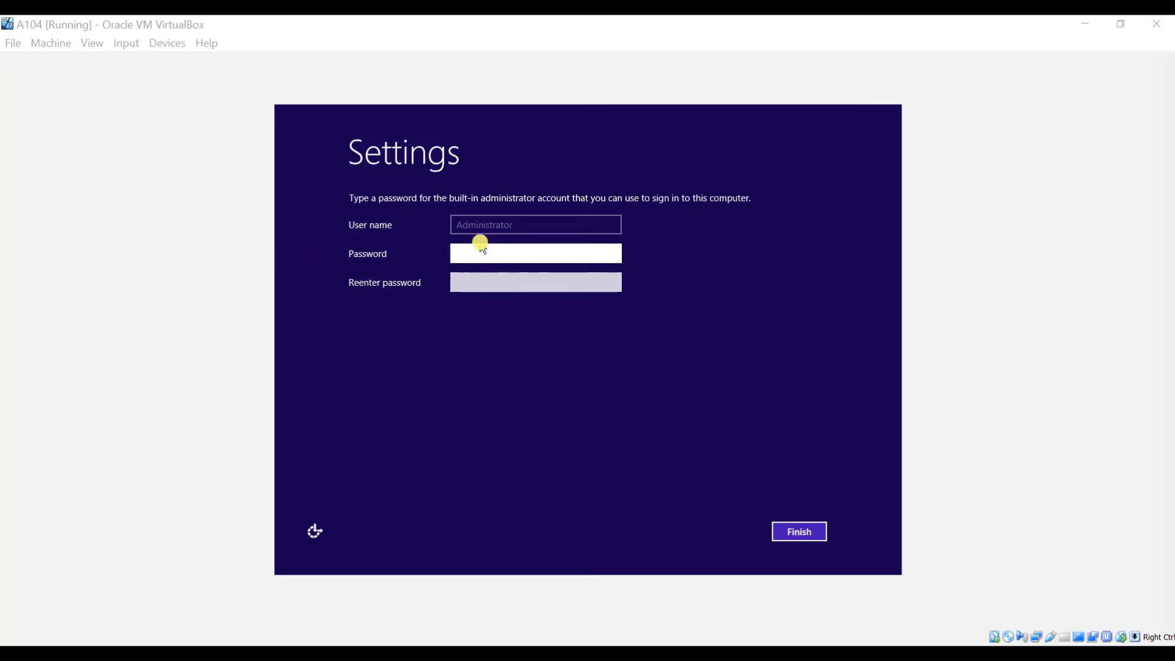
Enter and confirm the built-in Administrator password, then finish setup.
left_click(519, 251)
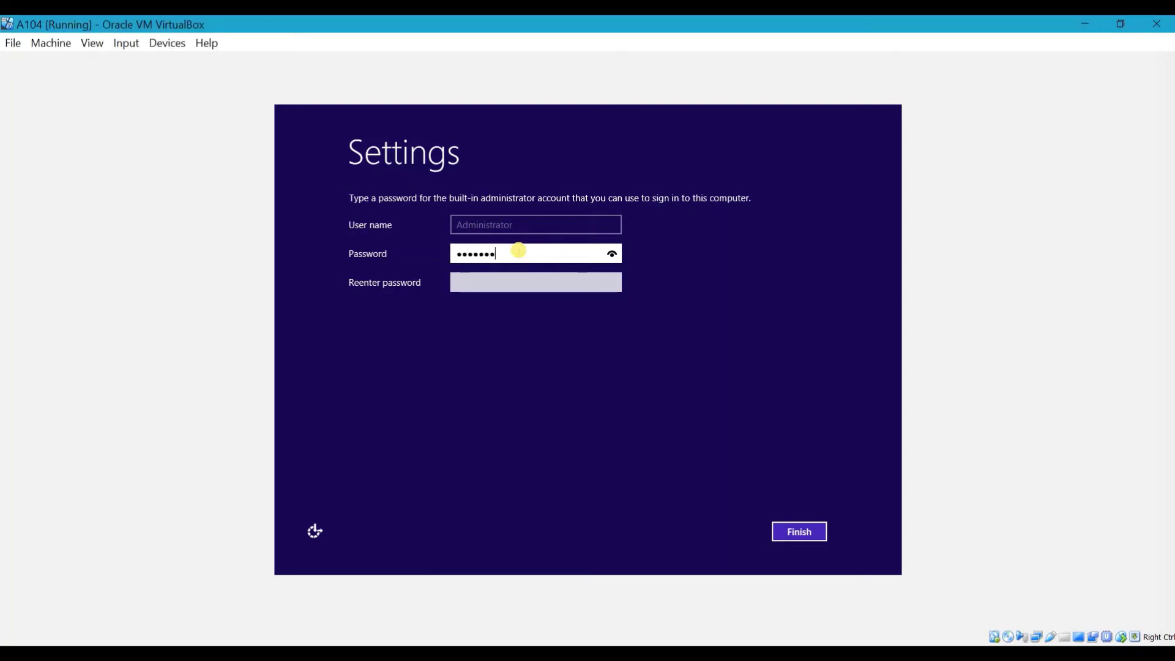
key("Tab")
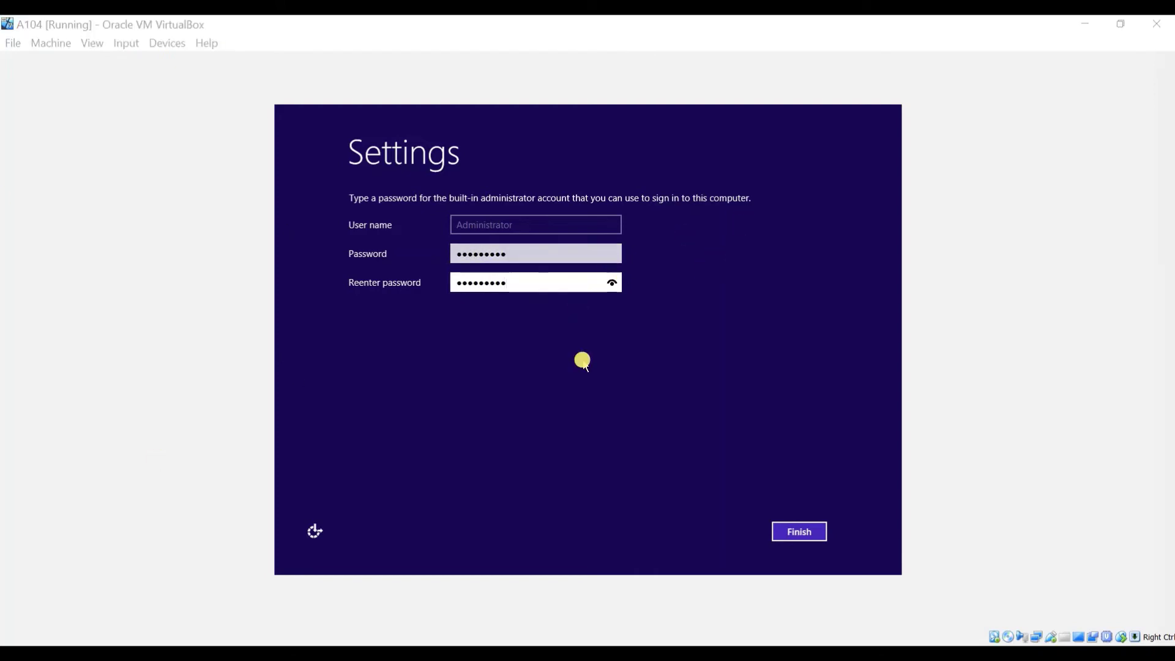
left_click(785, 528)
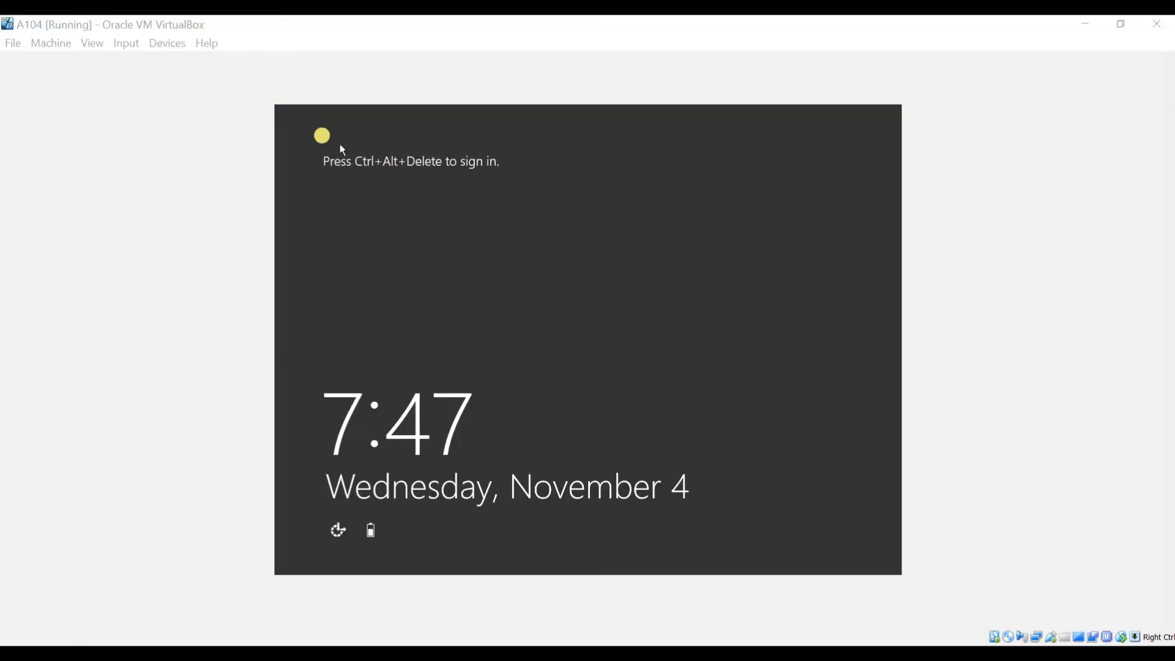
Send Ctrl-Alt-Del, sign in as Administrator with the password, and allow network discovery.
left_click(488, 232)
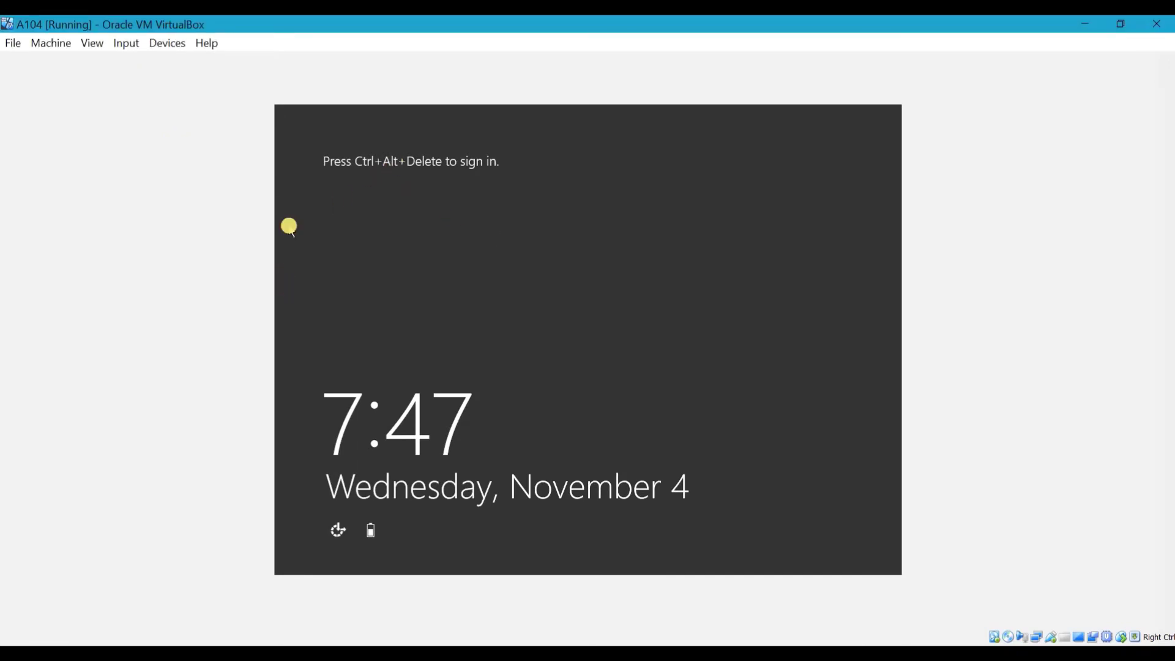
left_click(130, 47)
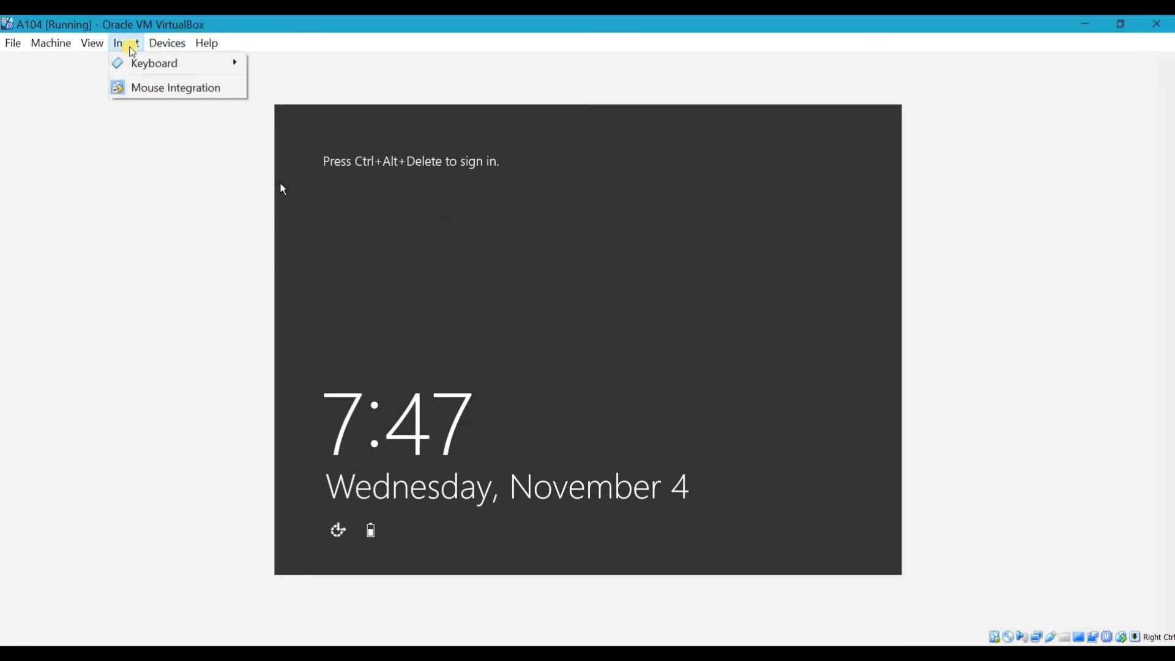
mouse_move(186, 67)
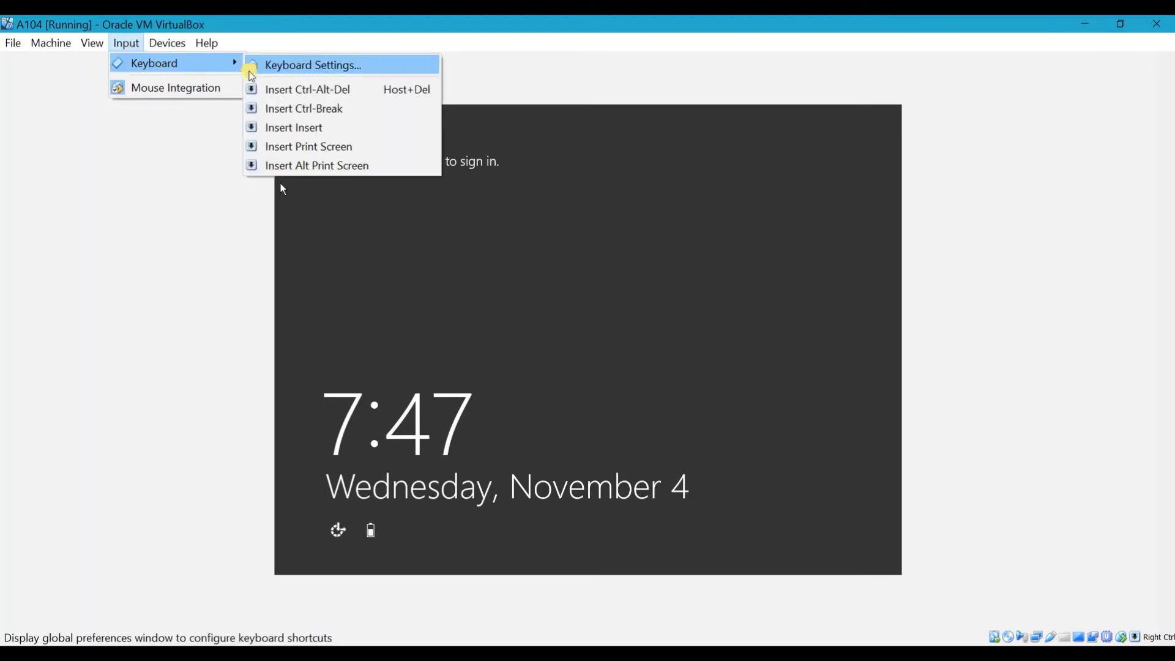
left_click(365, 91)
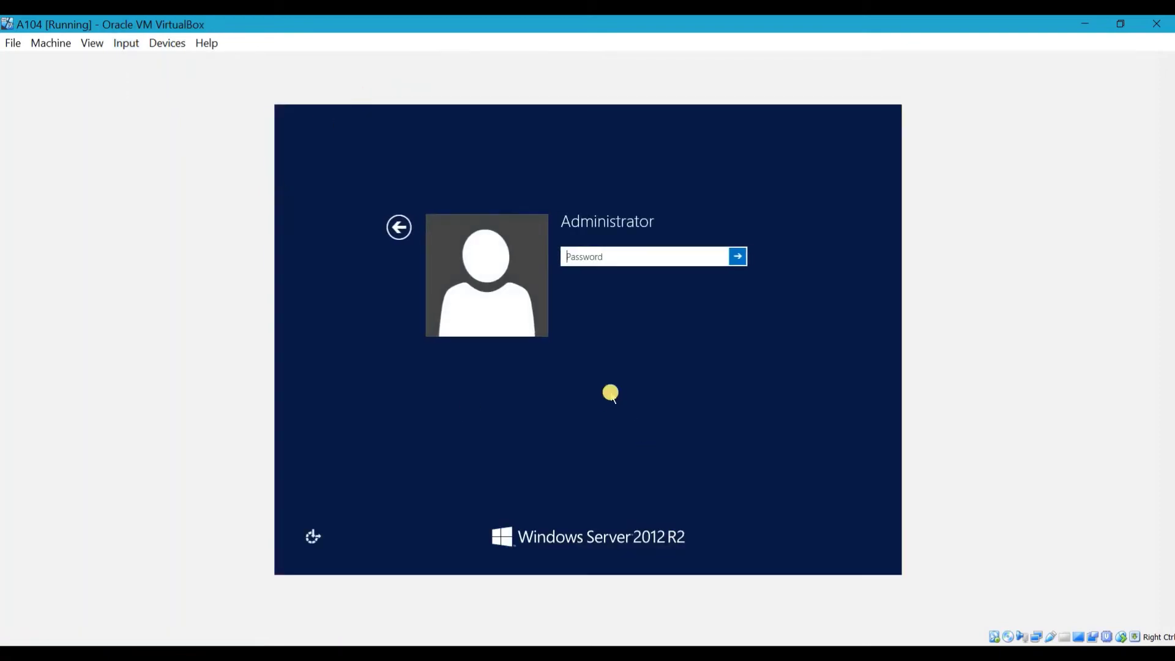
key("Return")
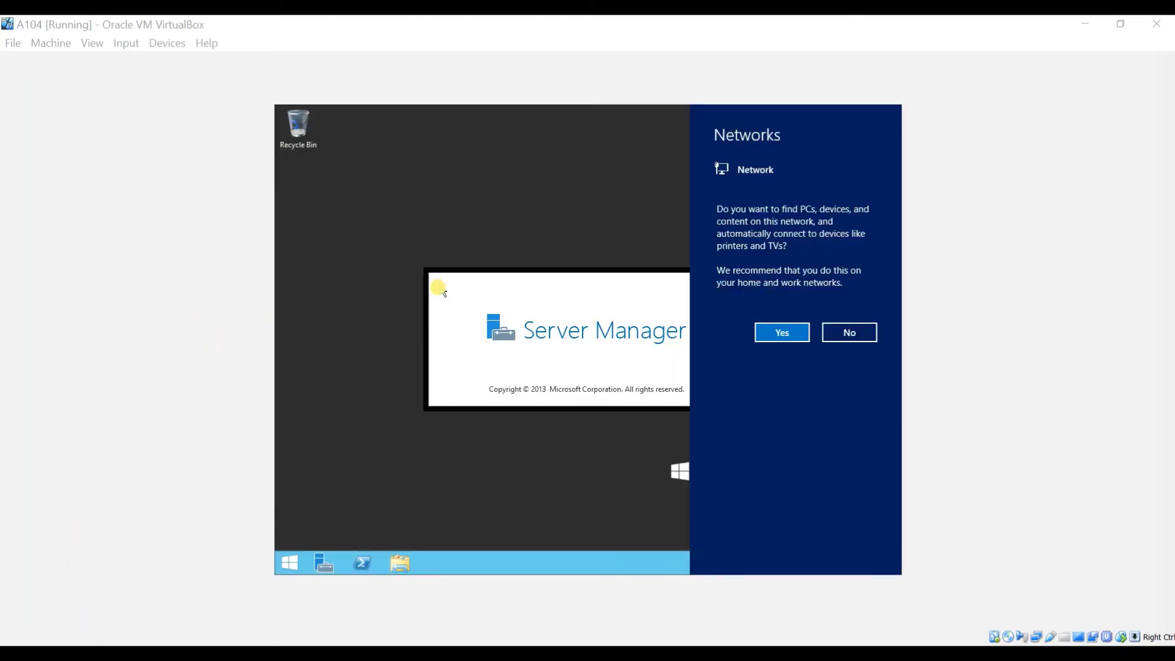
left_click(794, 334)
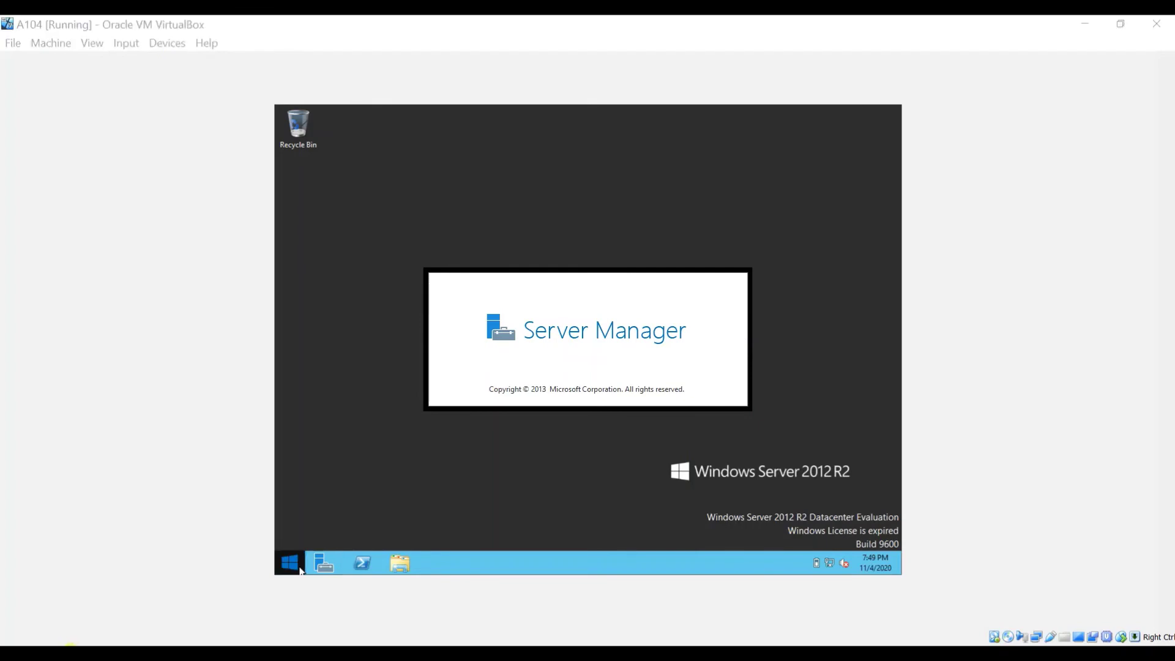
Insert the Guest Additions CD image into the A104 guest from the Devices menu.
left_click(105, 225)
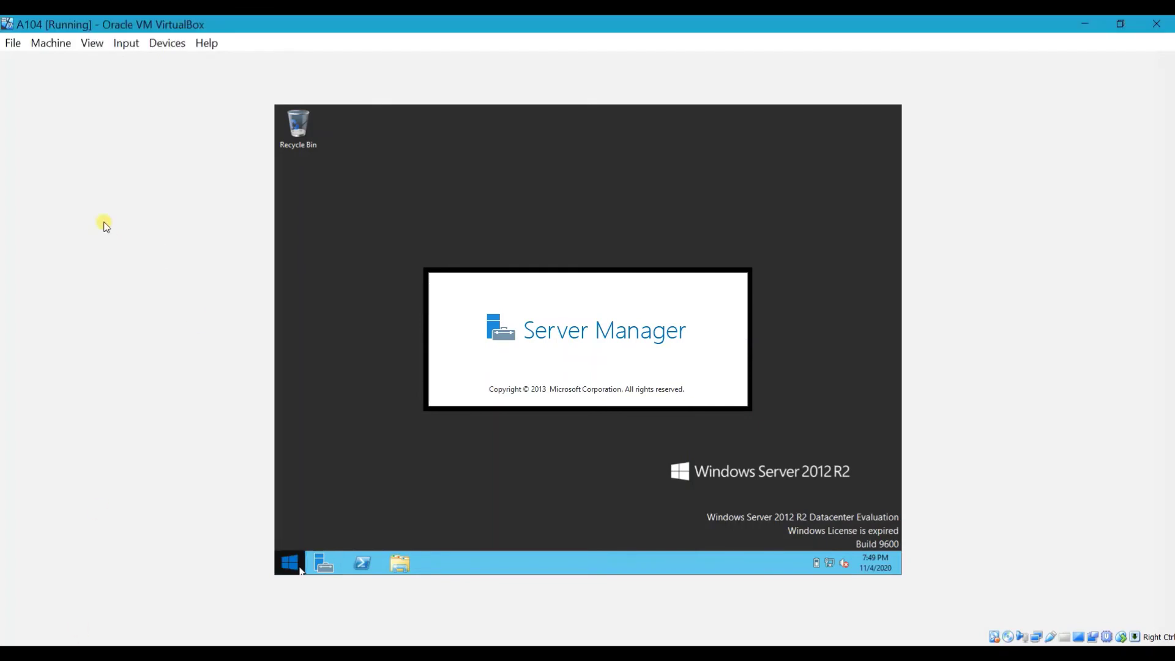
left_click(175, 43)
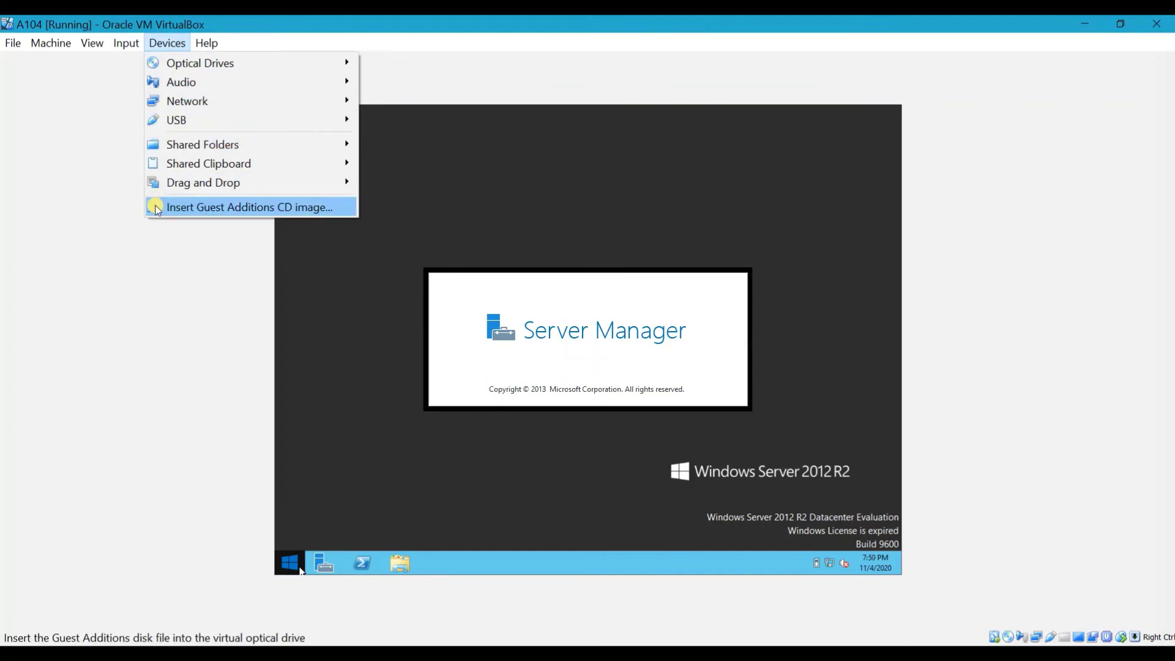
left_click(157, 208)
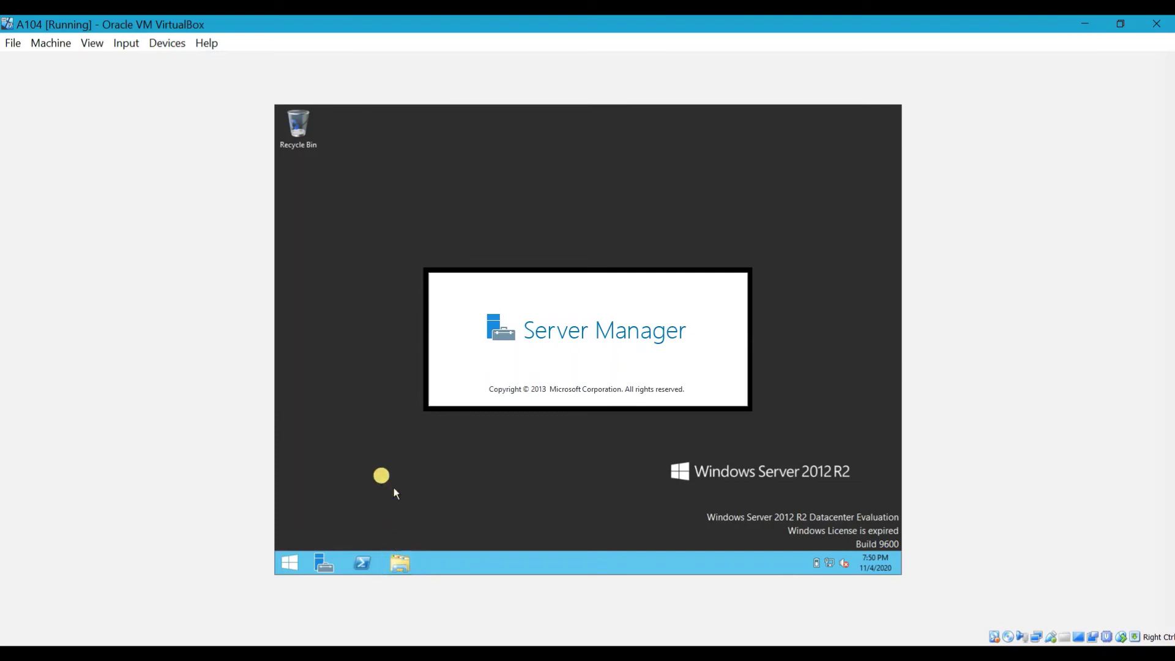
Open the Guest Additions CD drive in File Explorer and run VBoxWindowsAdditions-amd64.
left_click(404, 562)
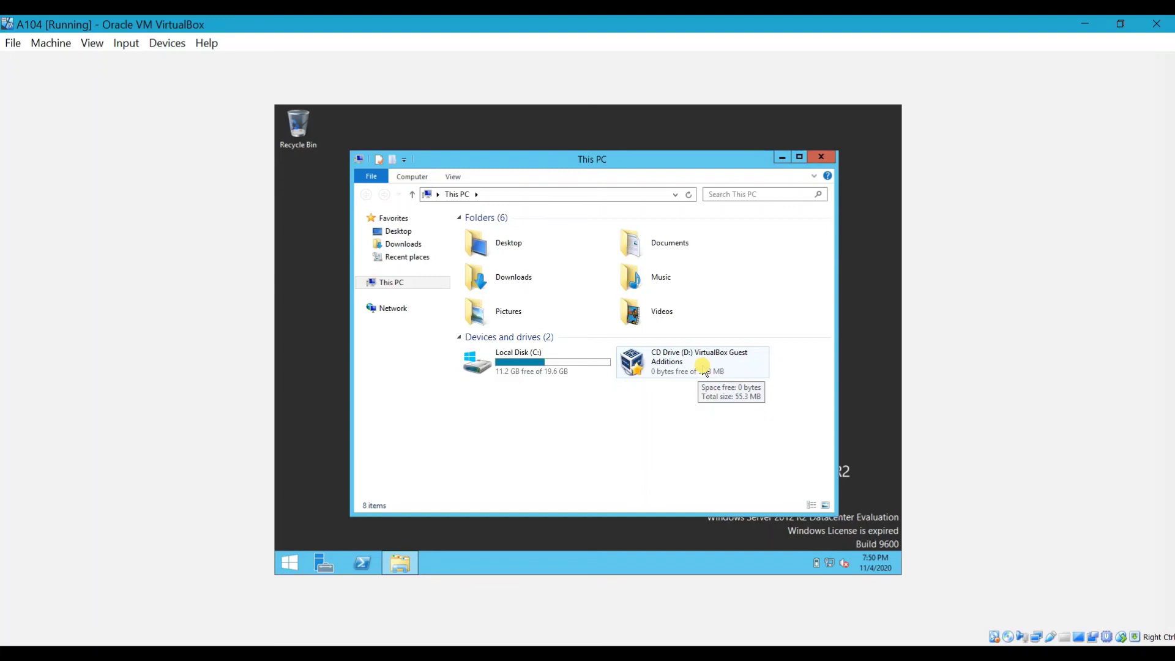
double_click(703, 368)
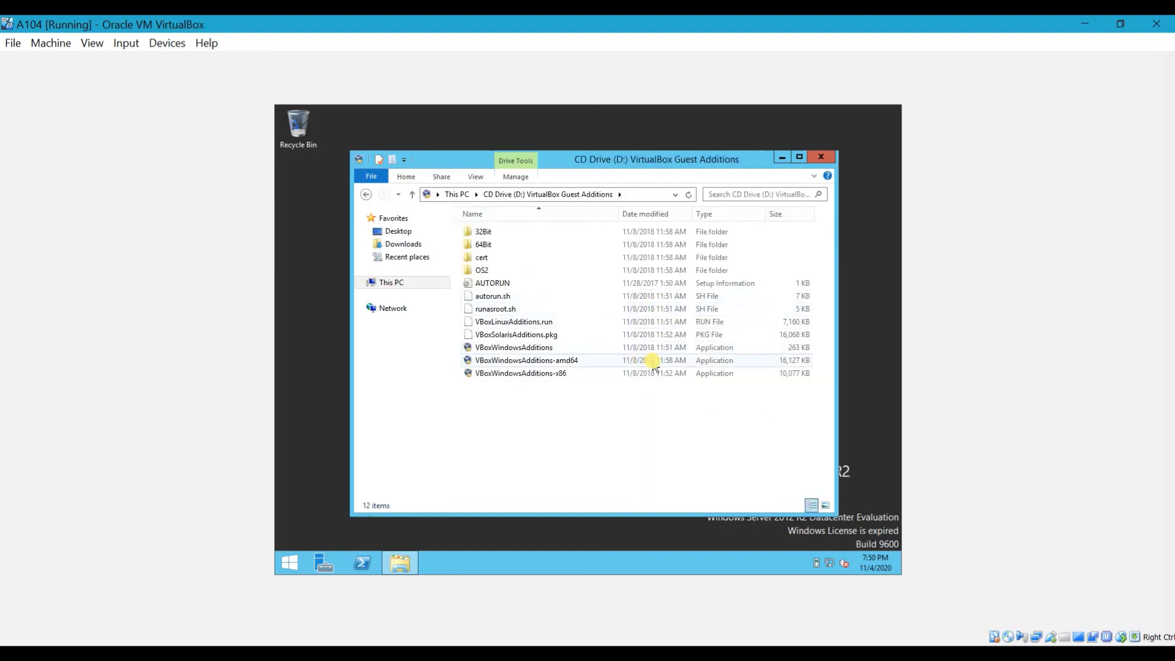
left_click(804, 158)
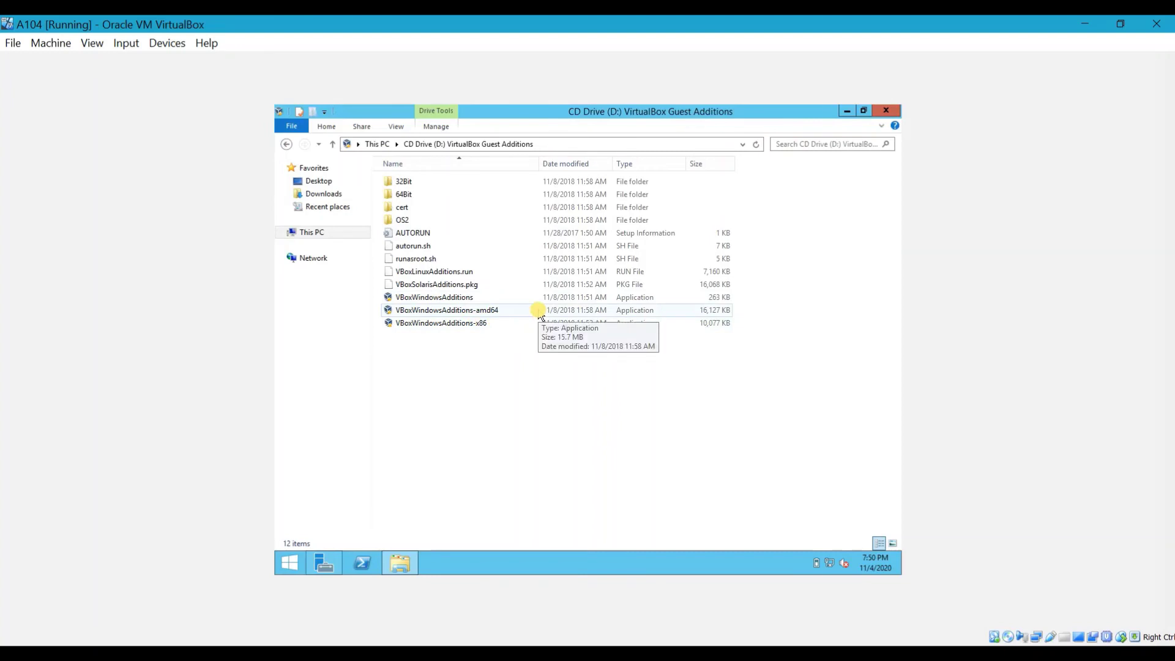
left_click(538, 311)
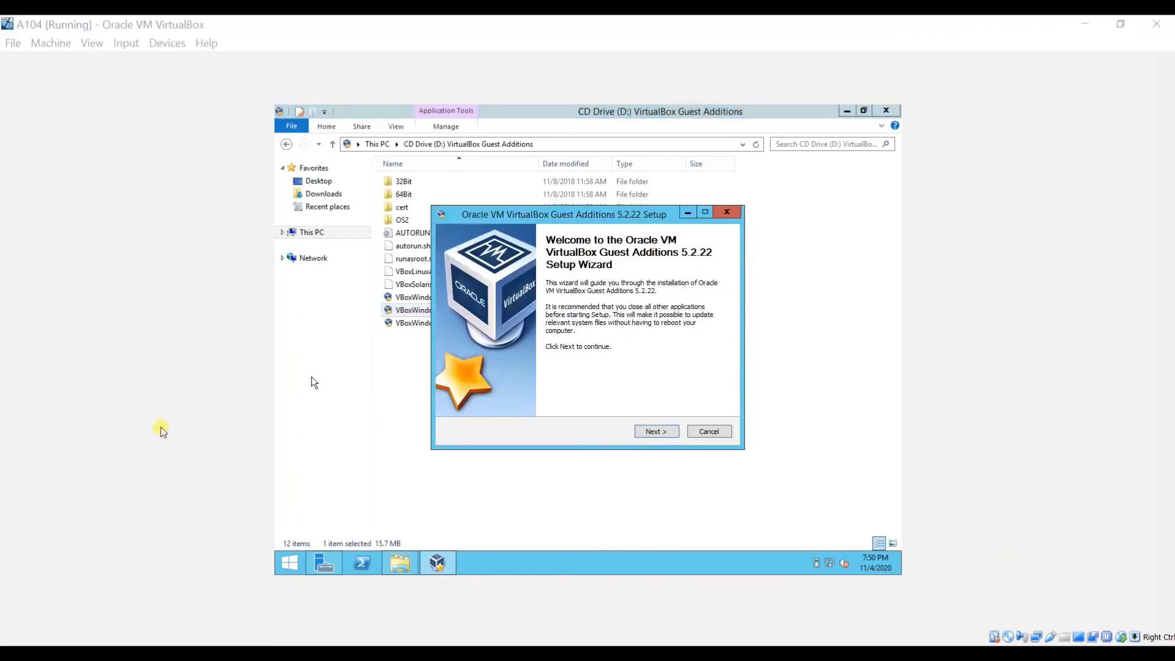
Install Guest Additions 5.2.22 with defaults, approving the Oracle driver and choosing manual reboot later.
left_click(654, 432)
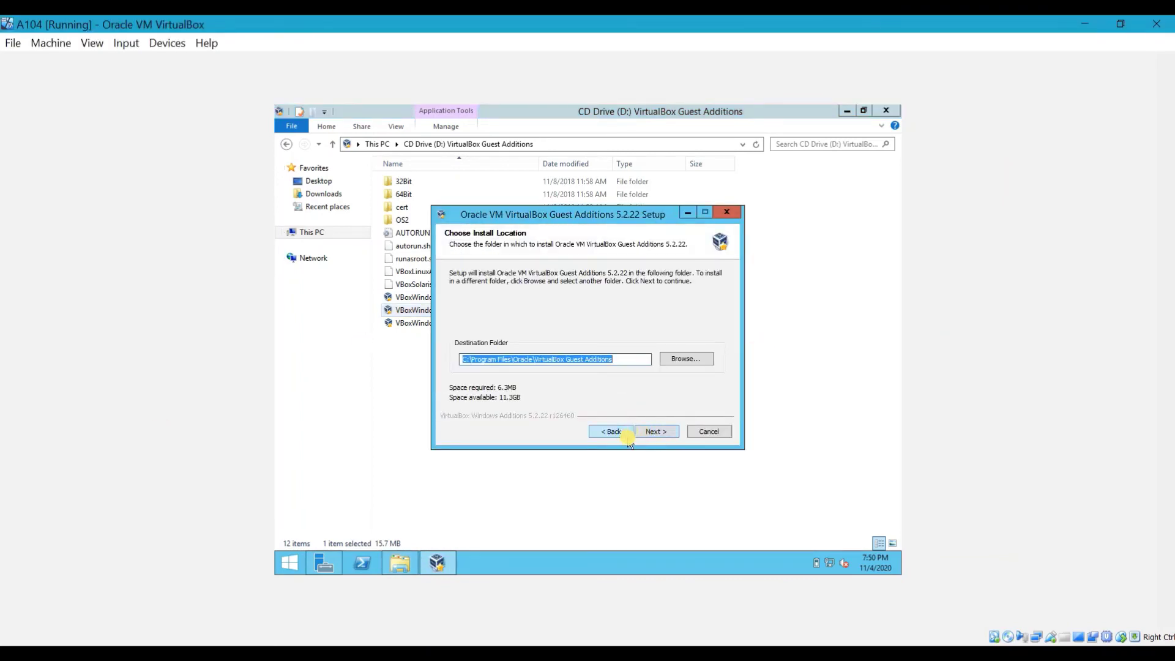
left_click(656, 431)
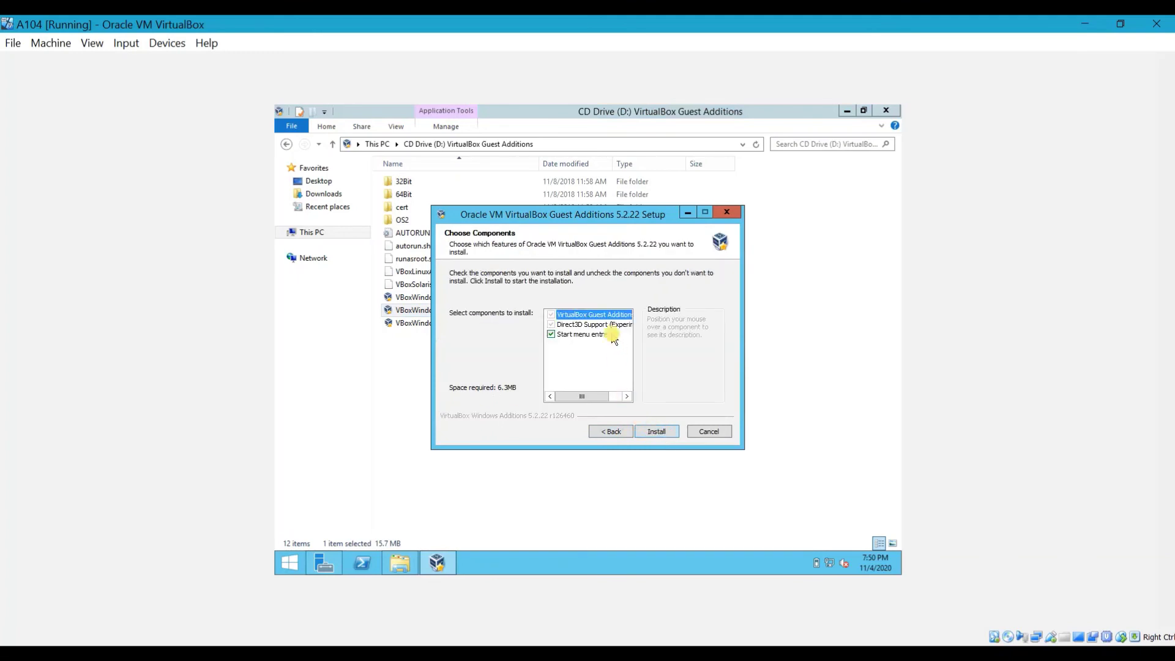
left_click(671, 432)
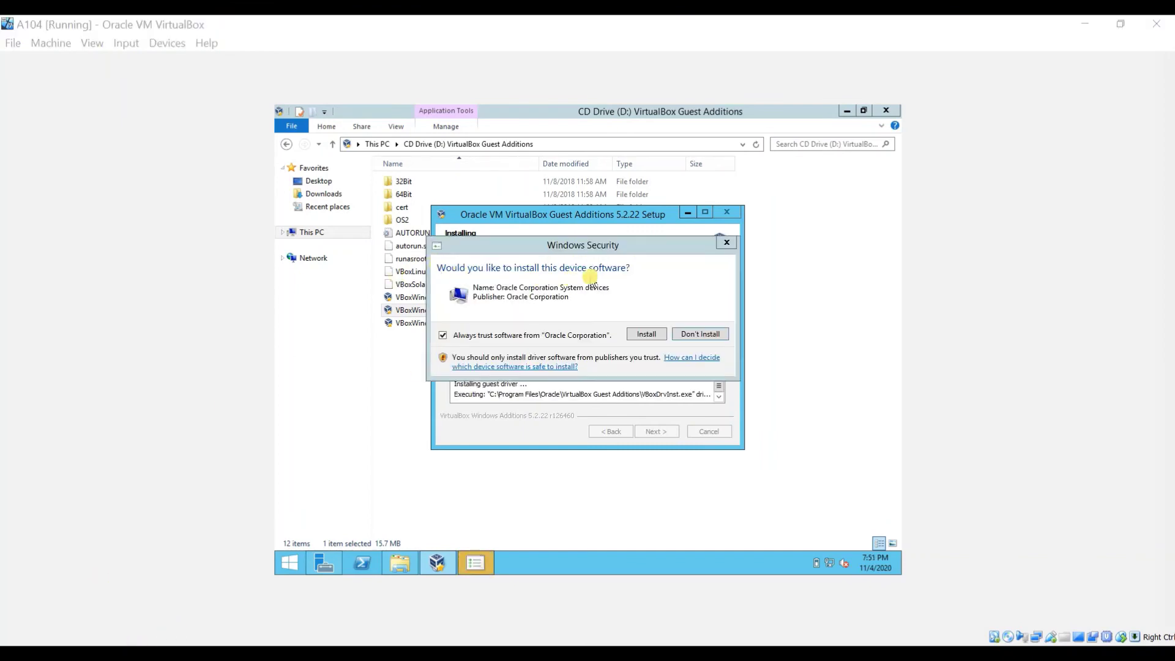
left_click(665, 335)
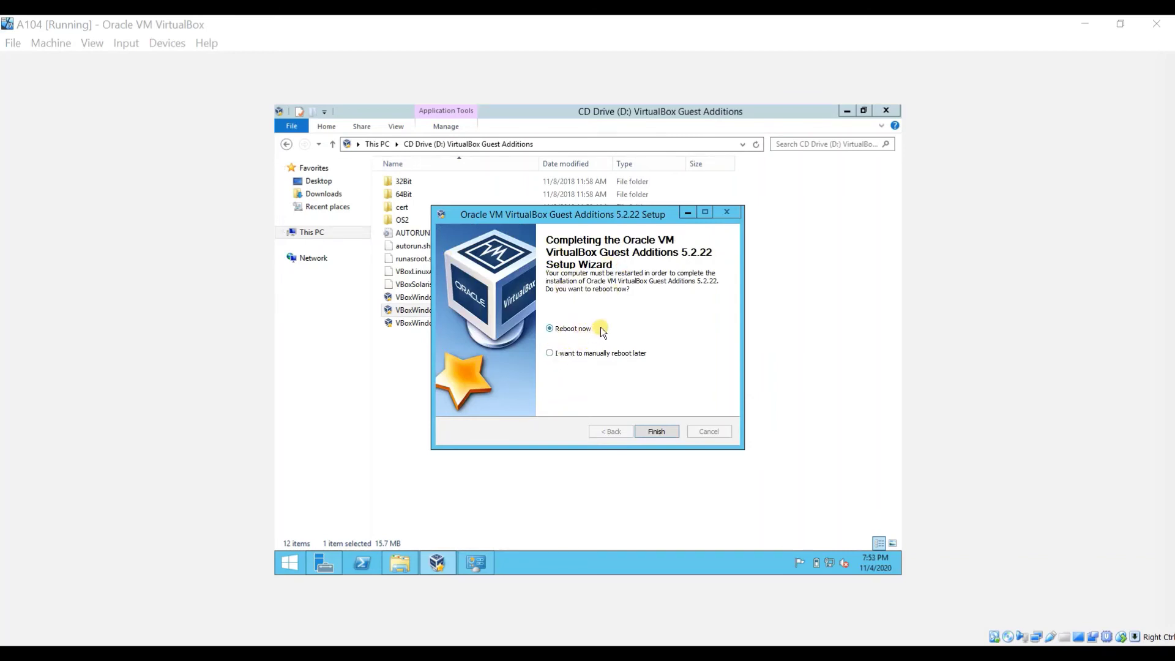
left_click(553, 355)
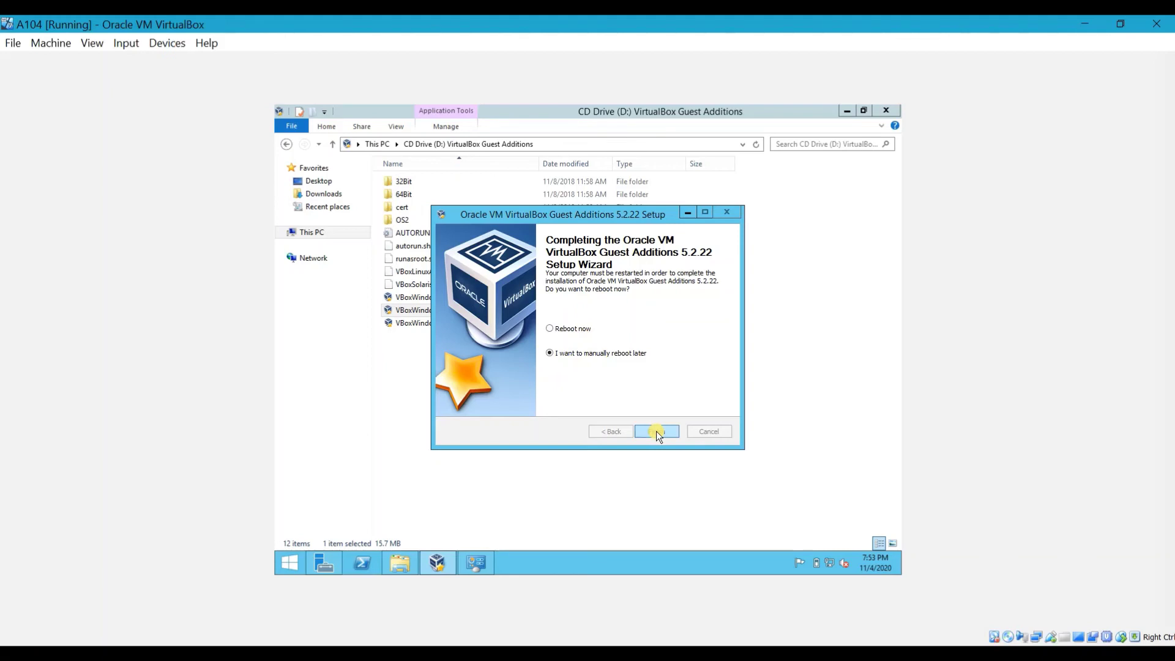
left_click(656, 431)
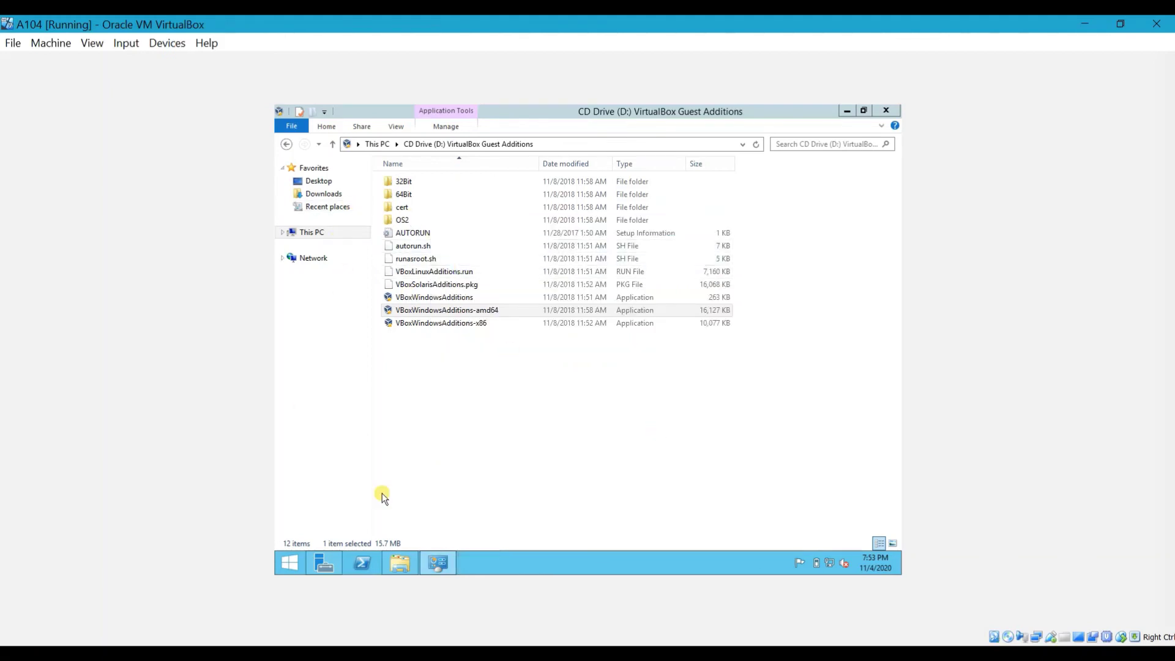
left_click(438, 562)
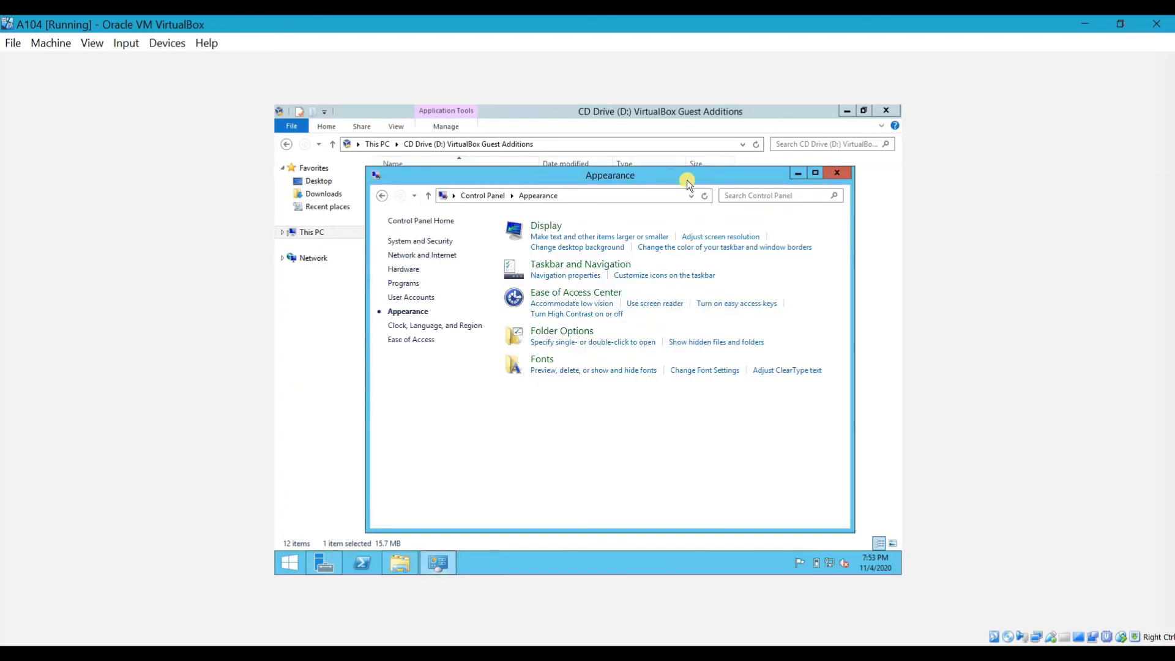
Choose one scaling level for all displays, set it to Medium - 125%, and apply.
left_click(382, 196)
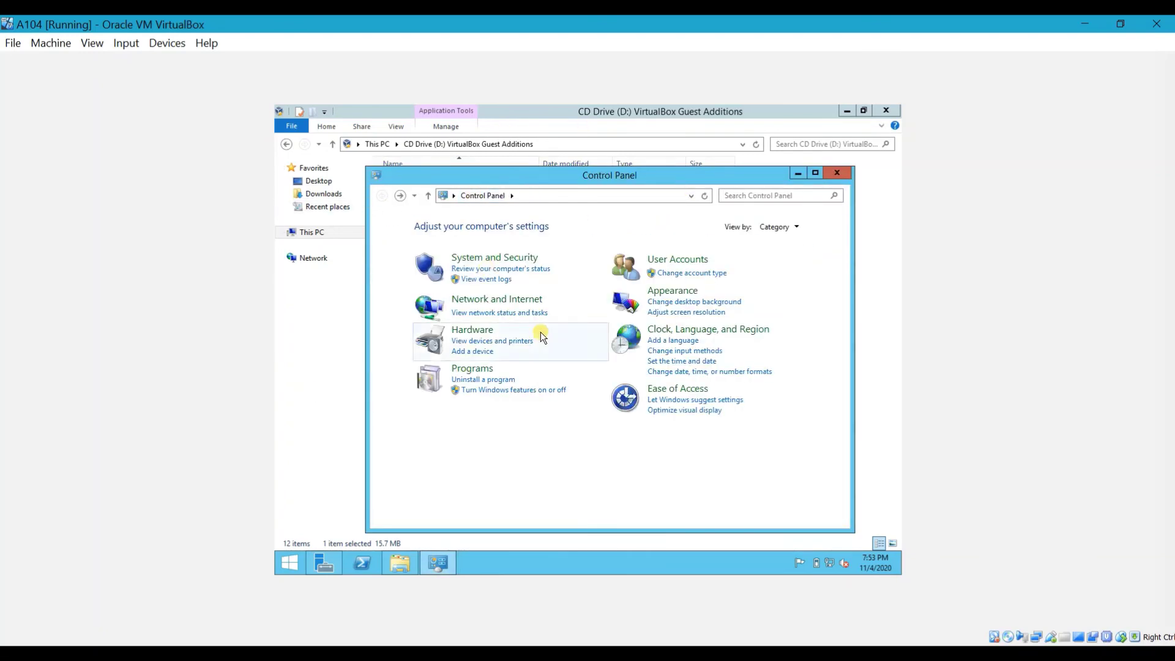
left_click(696, 292)
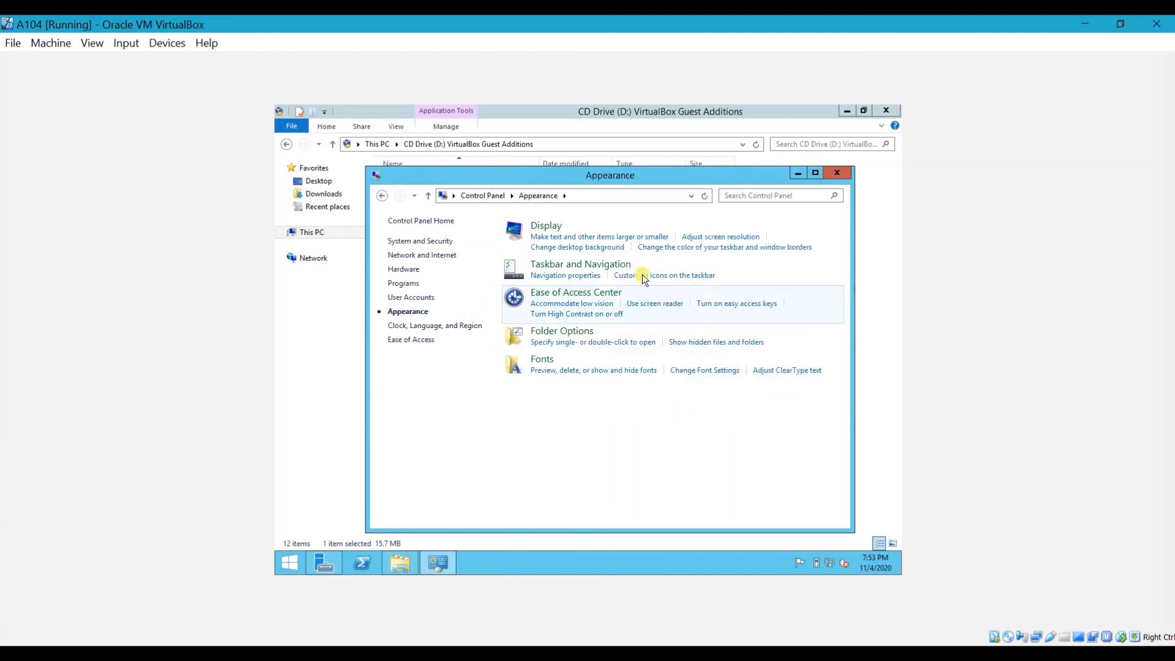
left_click(604, 239)
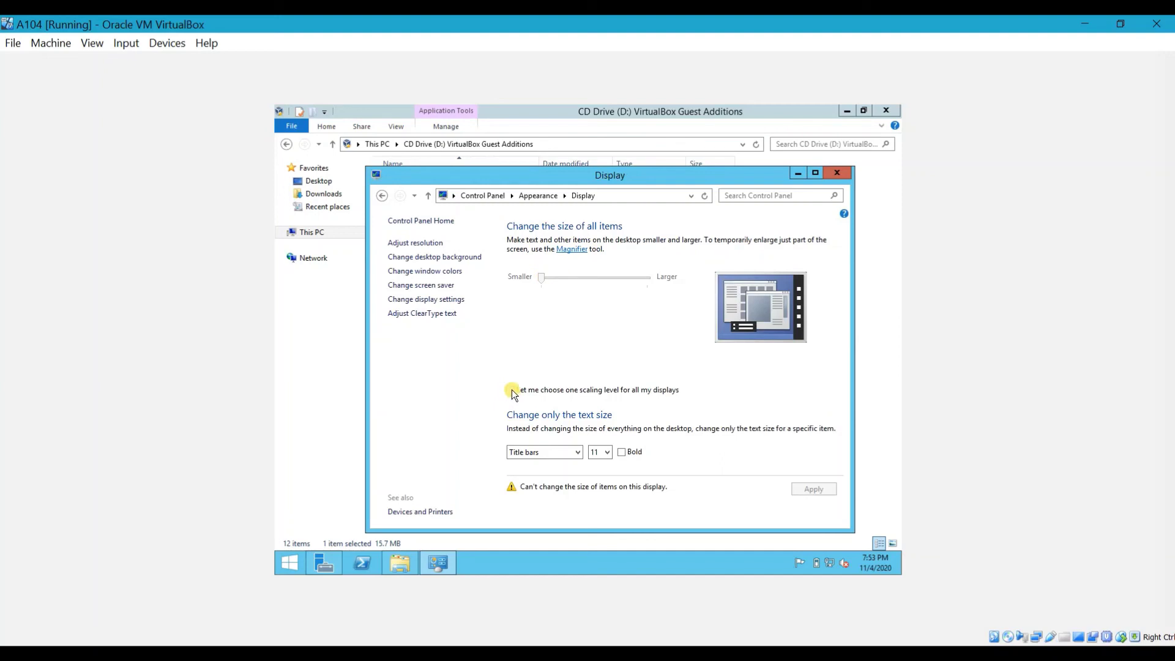
left_click(511, 389)
left_click(524, 301)
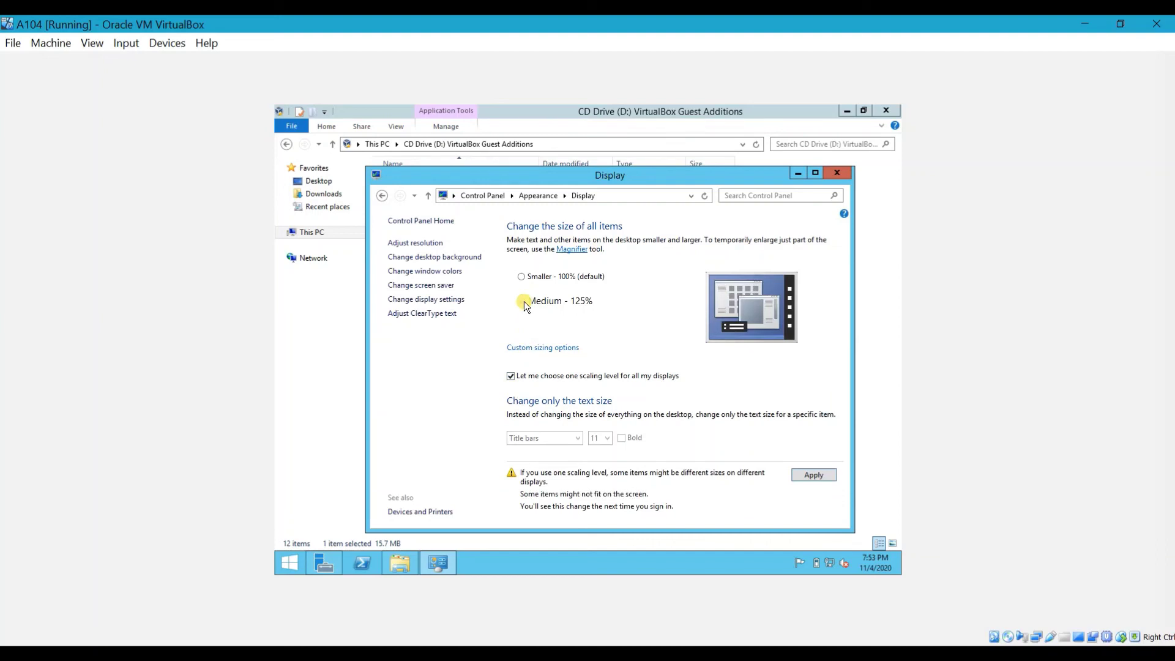
left_click(815, 477)
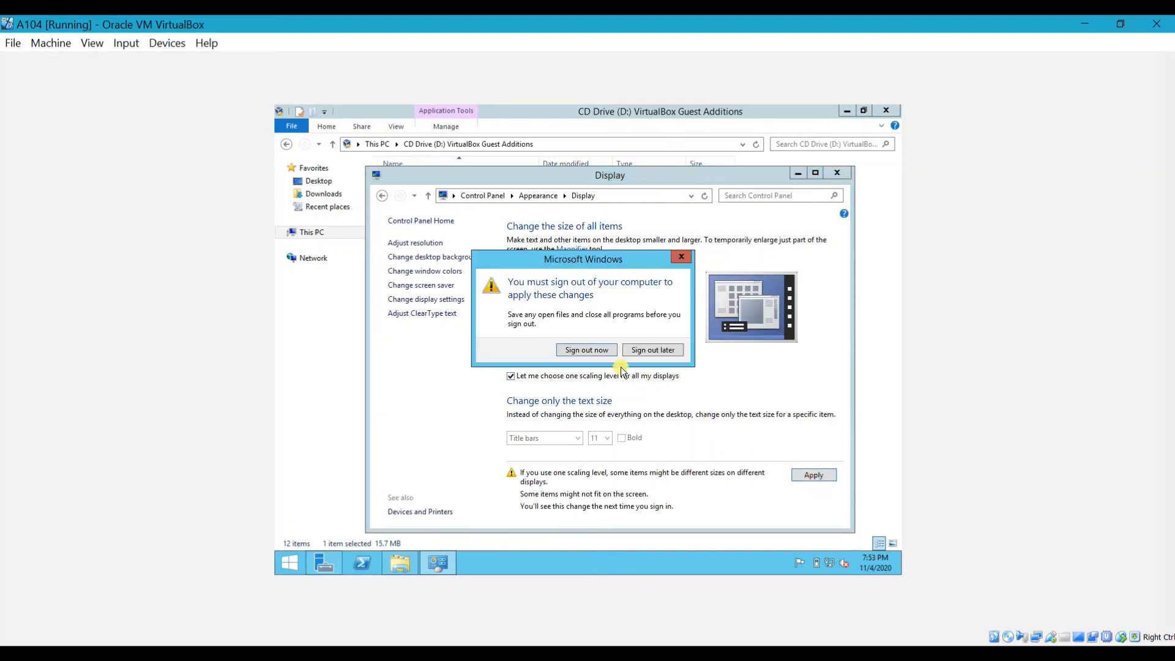
Sign out, then sign back in as Administrator using Insert Ctrl-Alt-Del and the password.
left_click(586, 350)
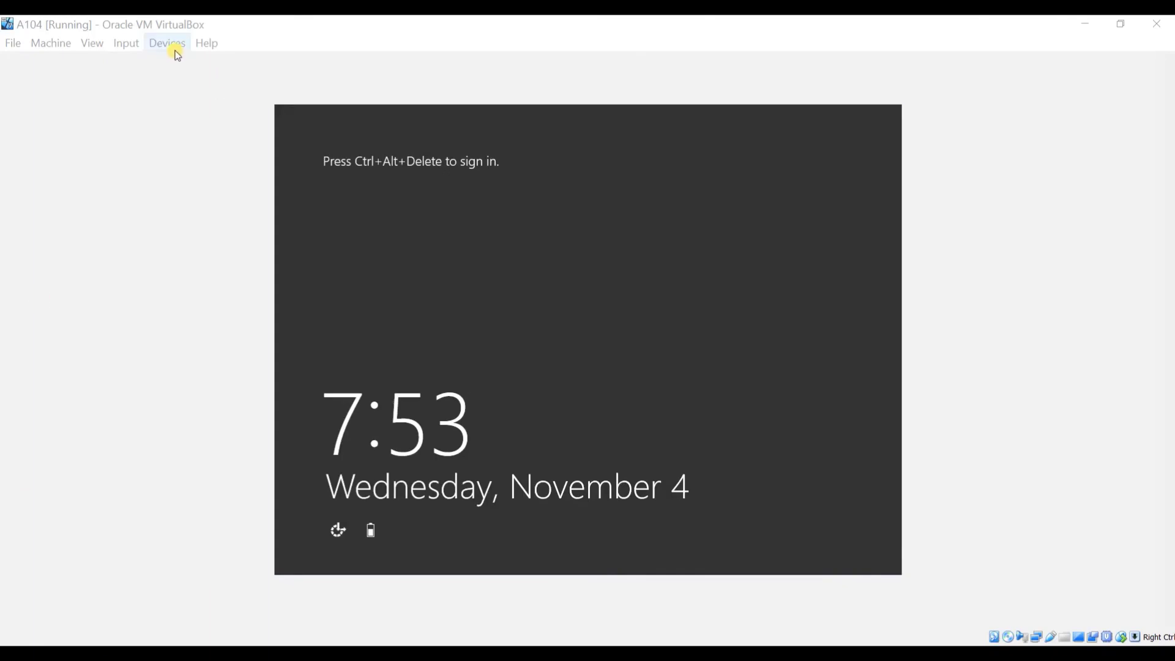
left_click(370, 237)
left_click(180, 51)
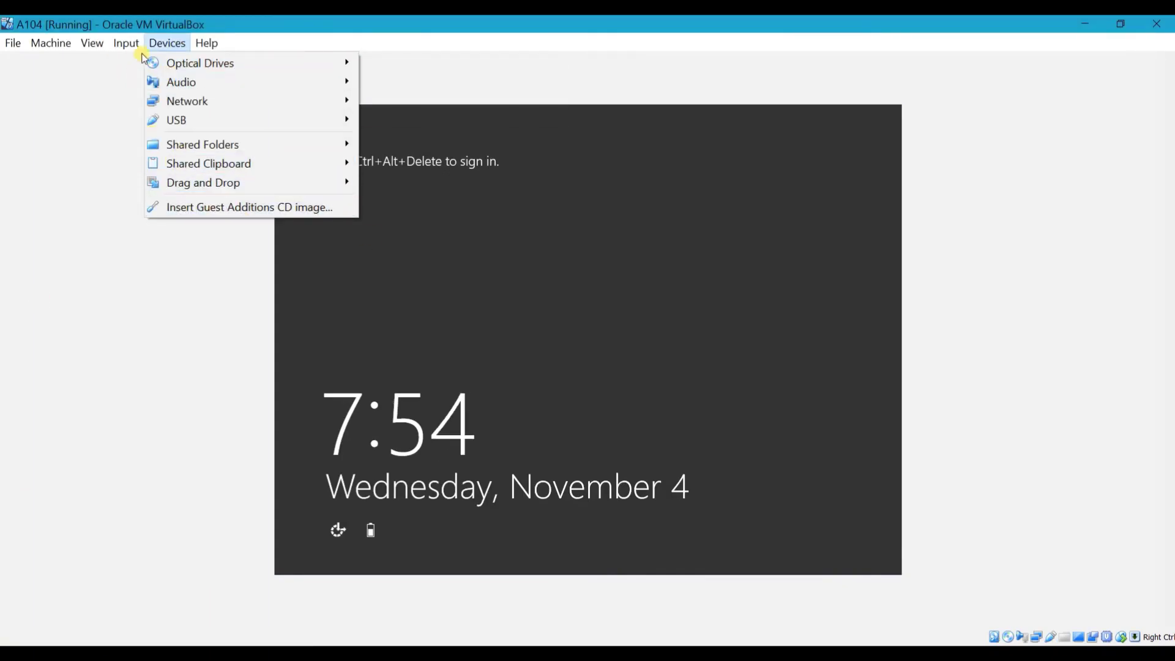
mouse_move(135, 49)
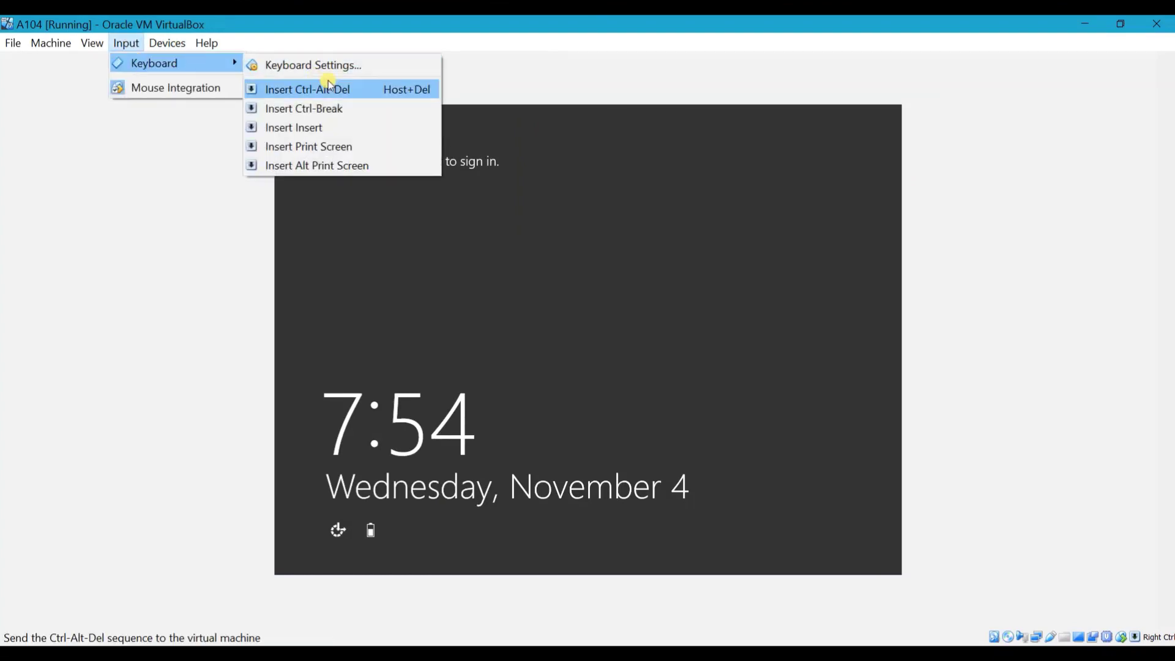
left_click(329, 86)
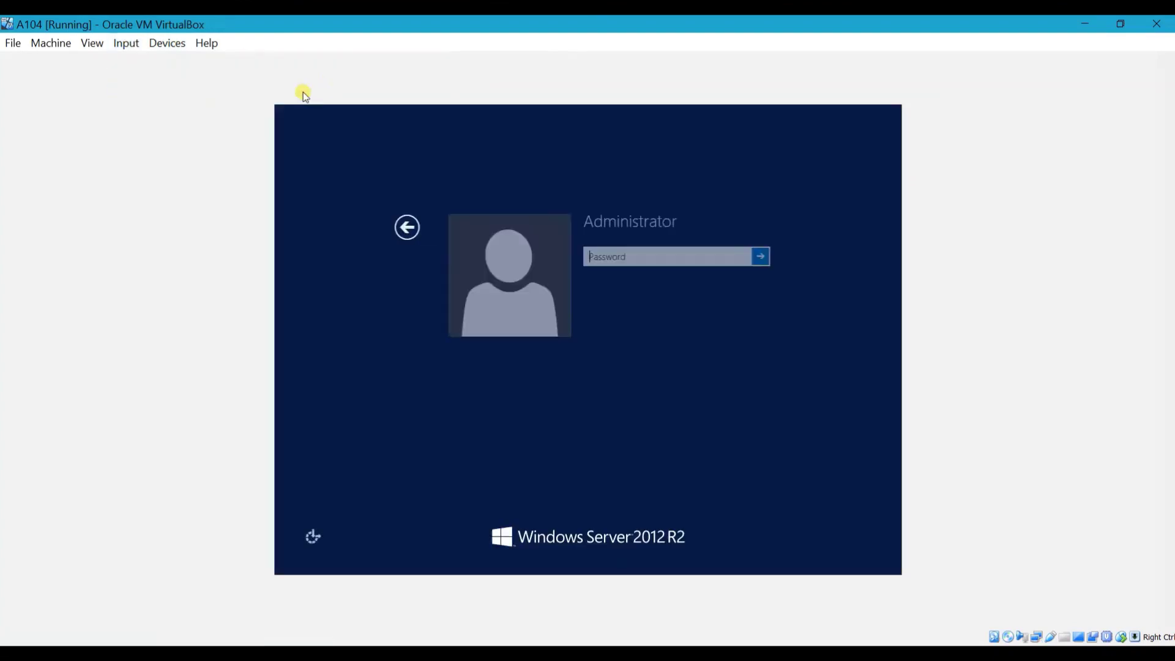
left_click(593, 256)
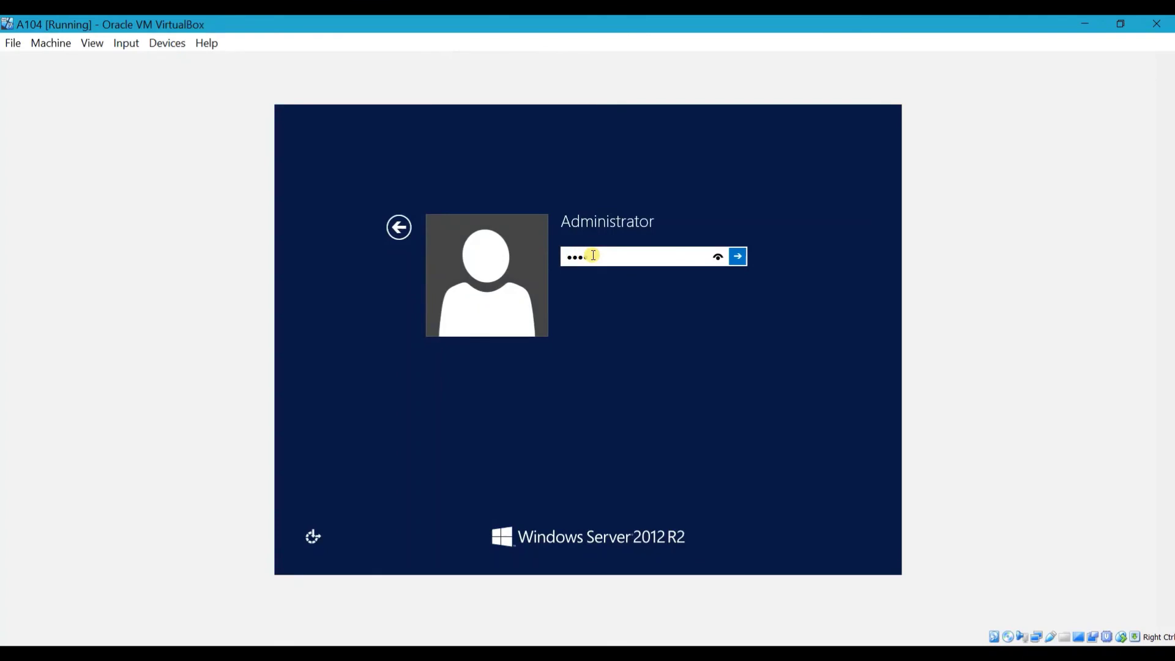
key("Return")
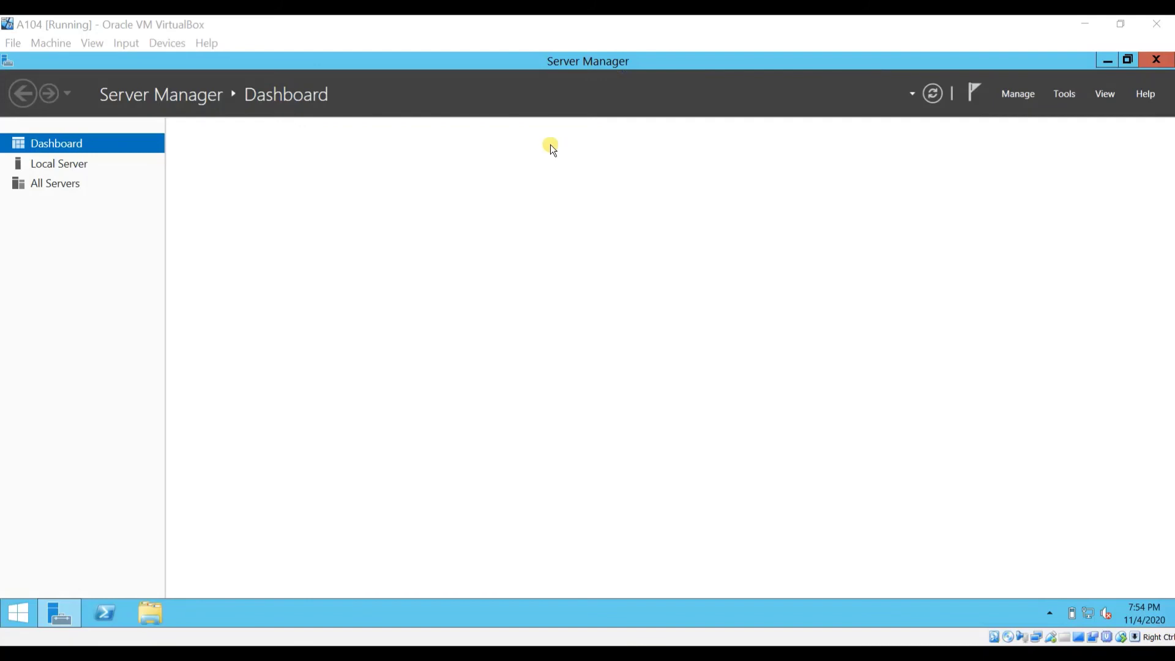
Minimize Server Manager, then restore, reposition and re-maximize the A104 VM window.
left_click(1108, 60)
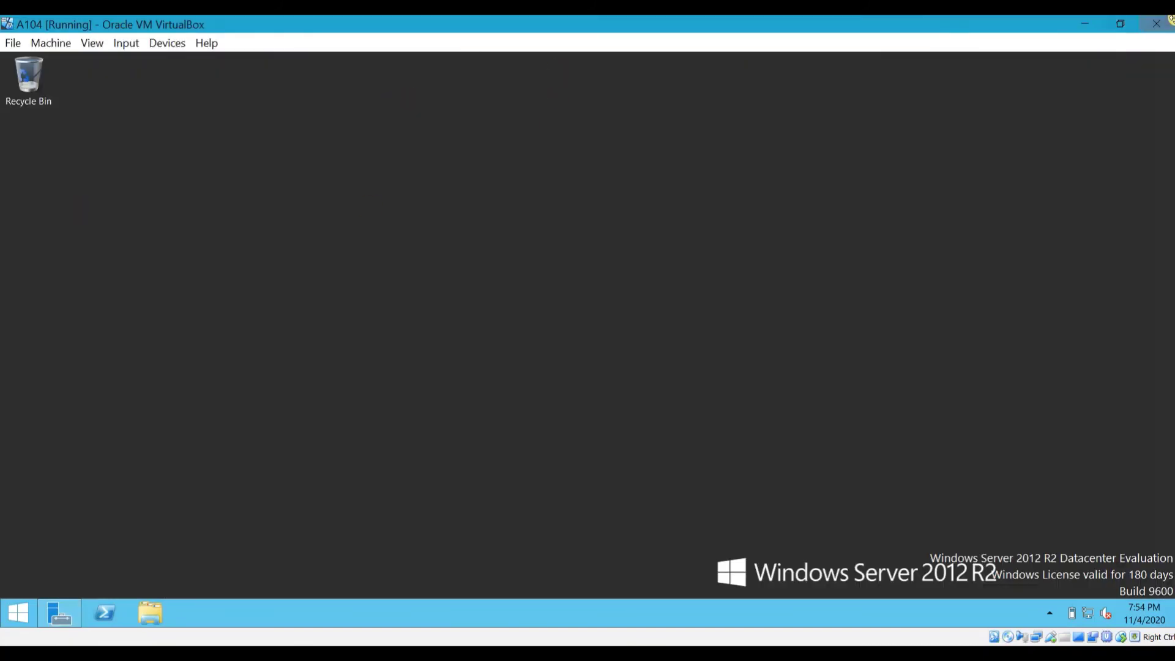
left_click(1122, 28)
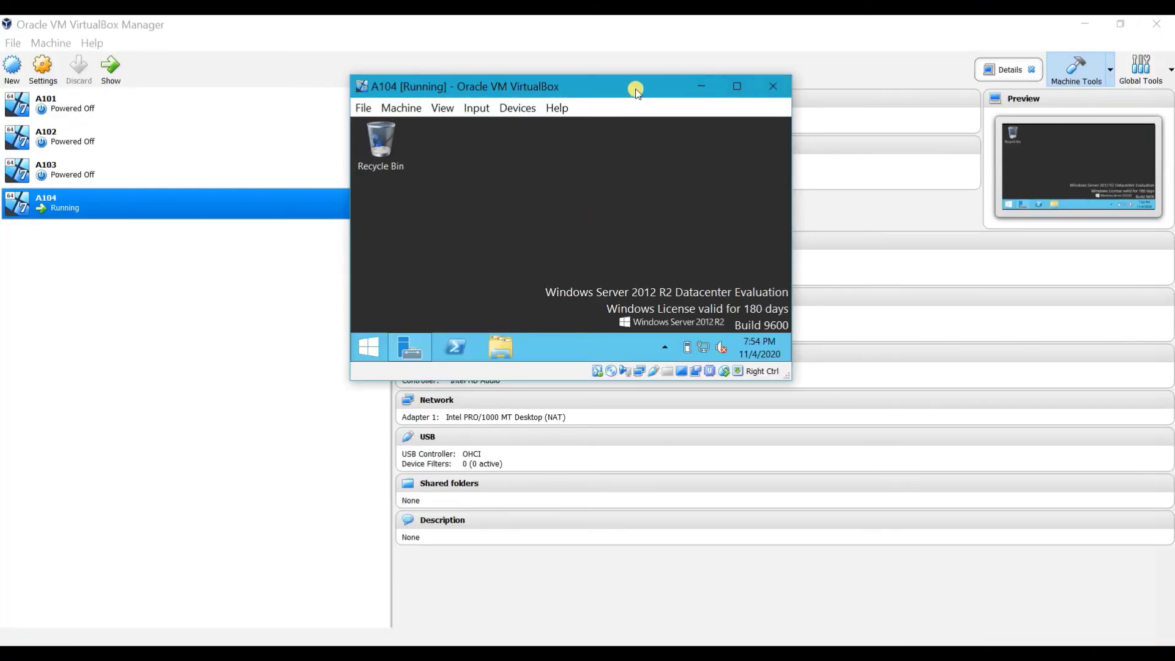
left_click_drag(632, 90, 646, 133)
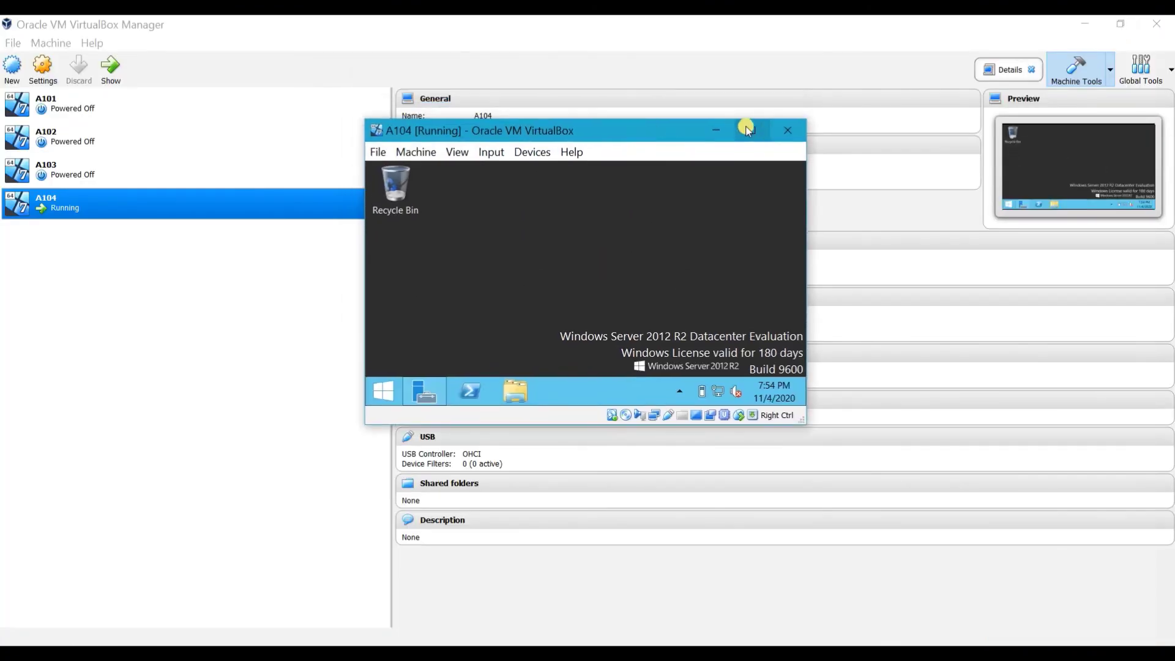
left_click(750, 130)
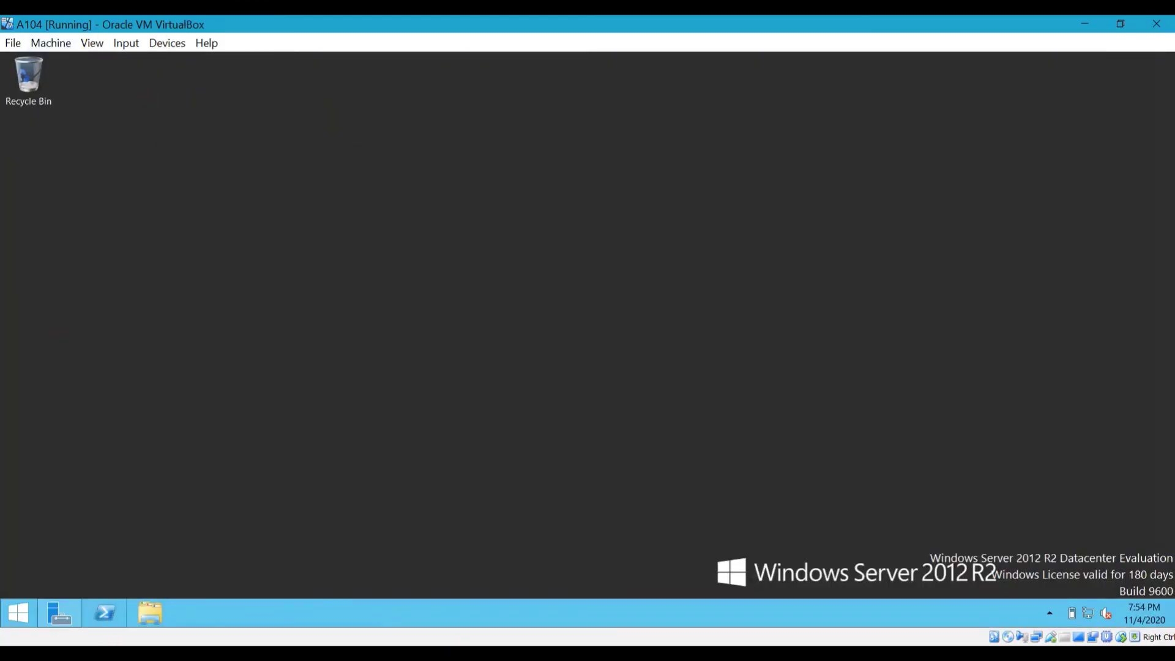
Browse the VM's Input and Devices menus and close them without choosing anything.
left_click(590, 267)
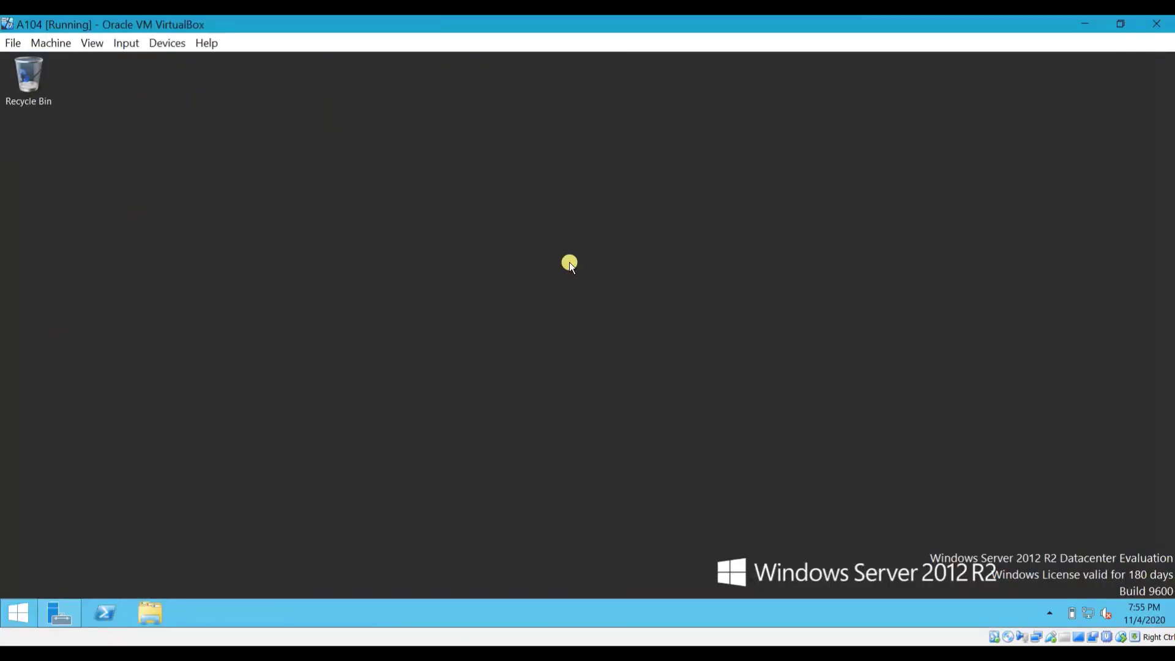
left_click(135, 43)
mouse_move(168, 53)
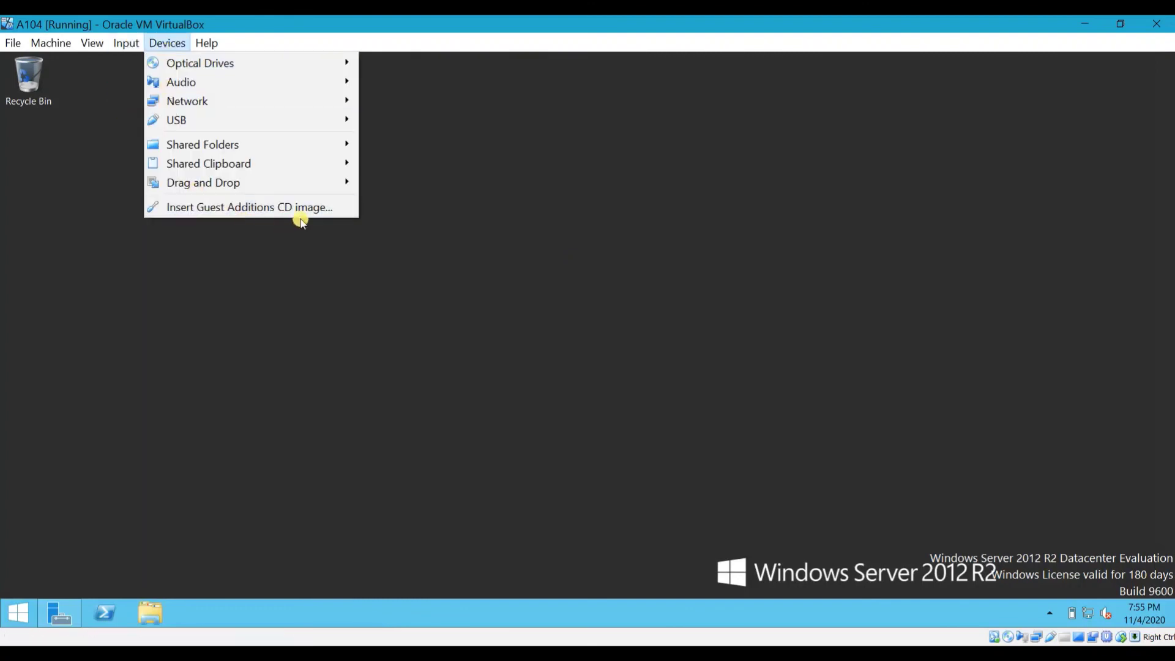
left_click(320, 304)
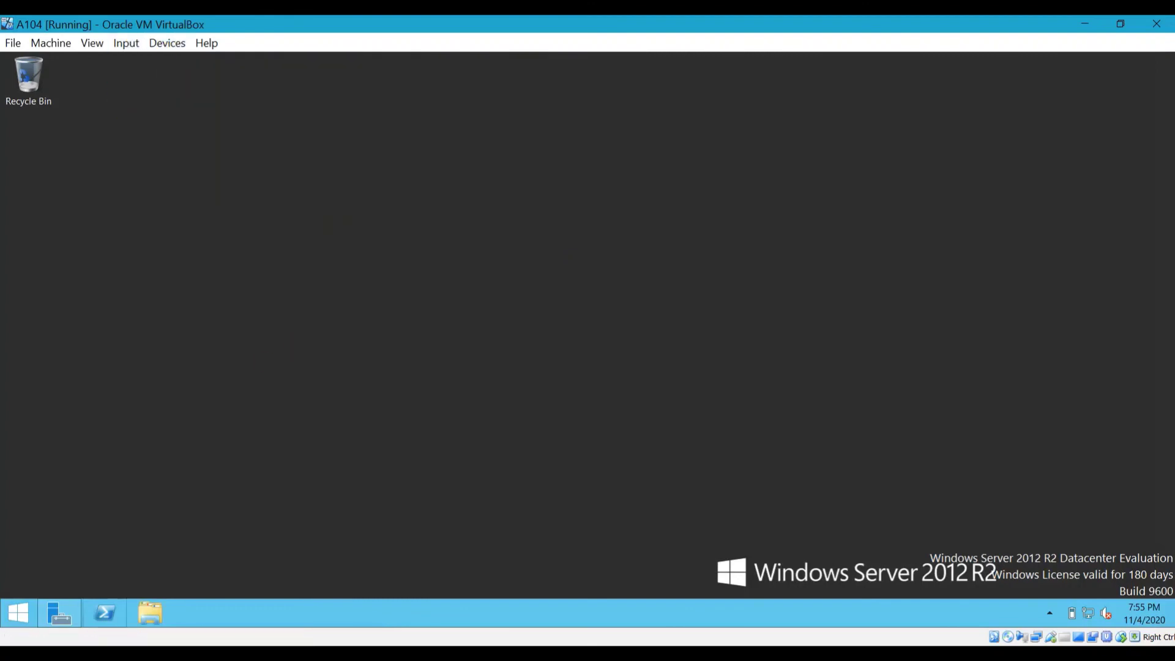
left_click(154, 614)
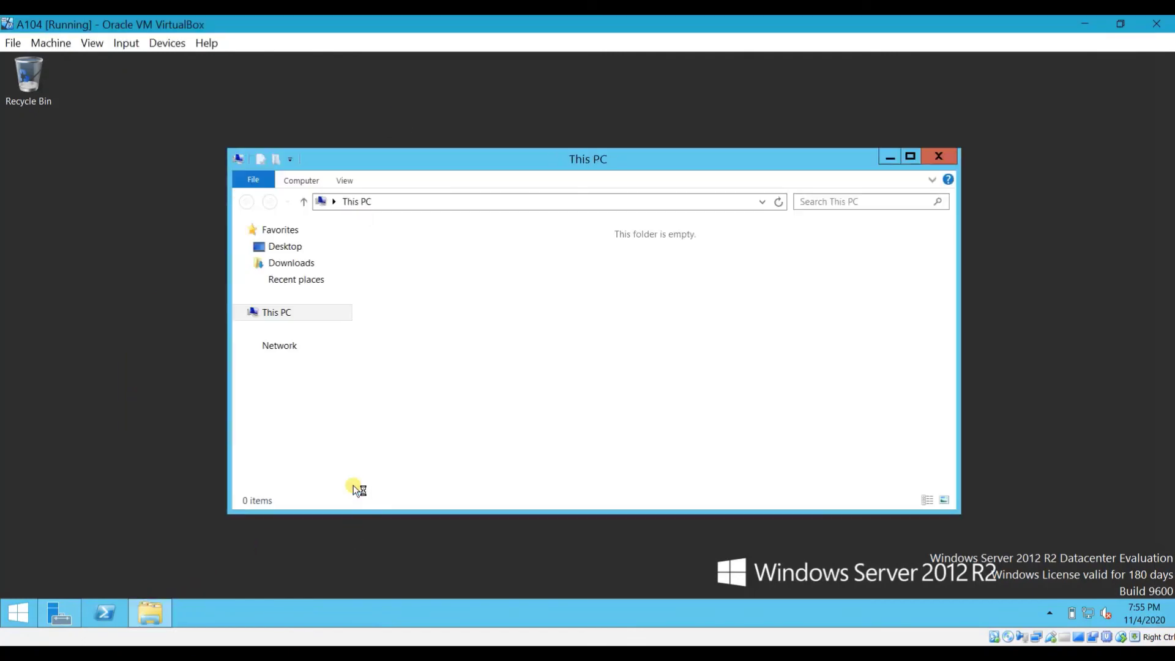
left_click(911, 158)
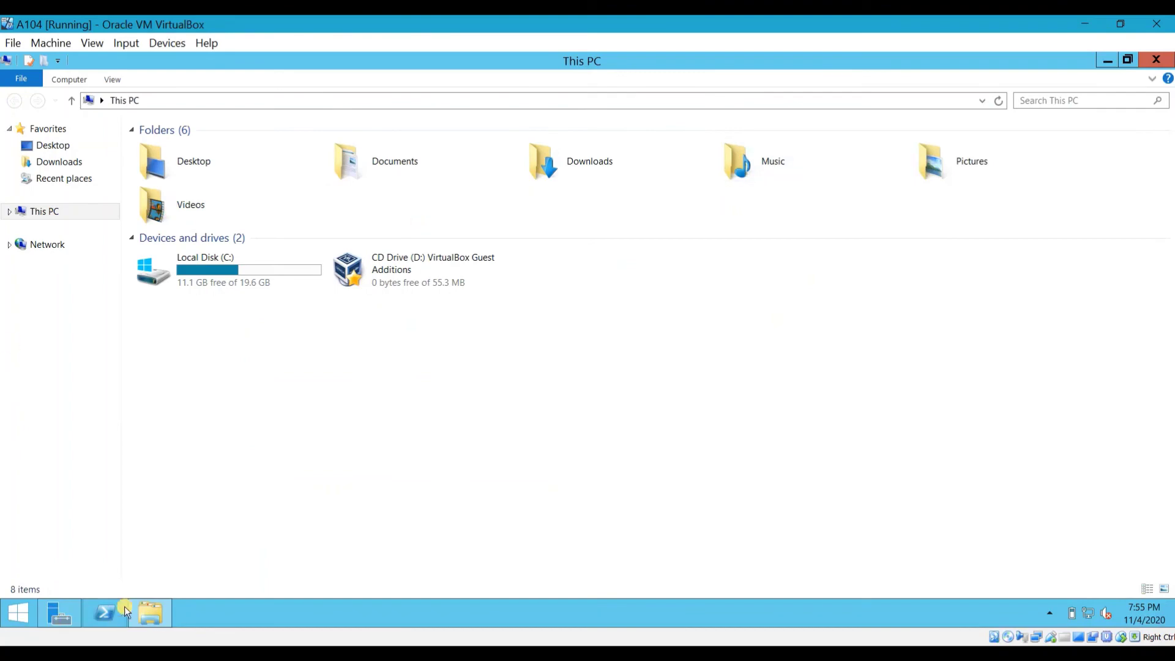
left_click(342, 399)
left_click(74, 79)
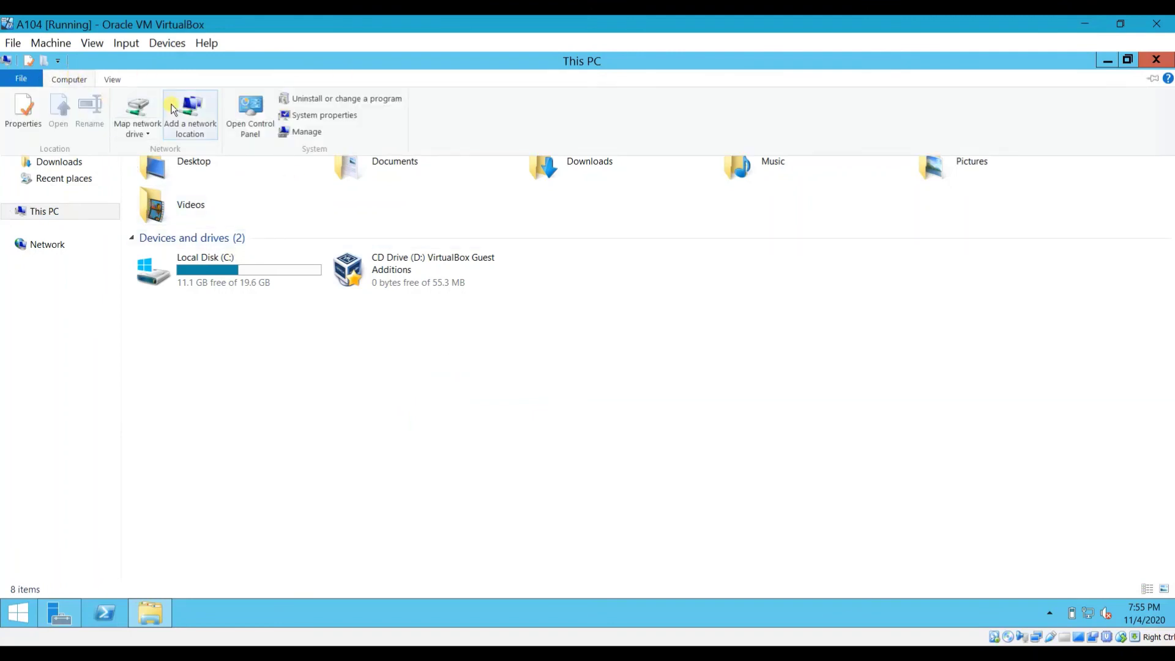
left_click(140, 110)
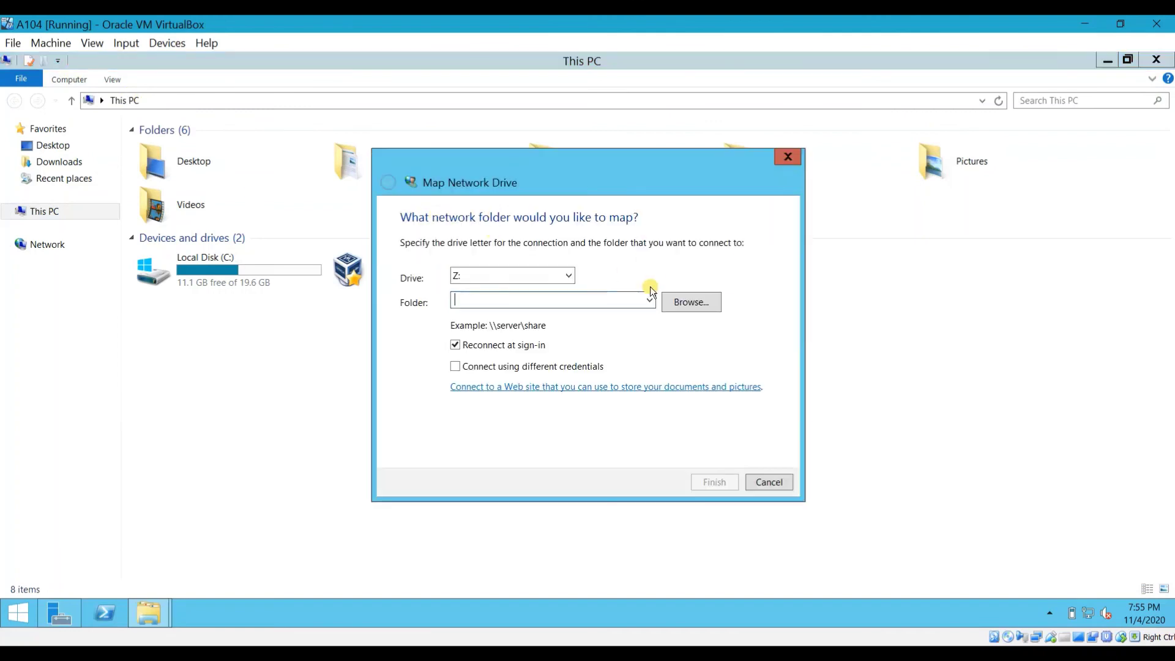
left_click(692, 302)
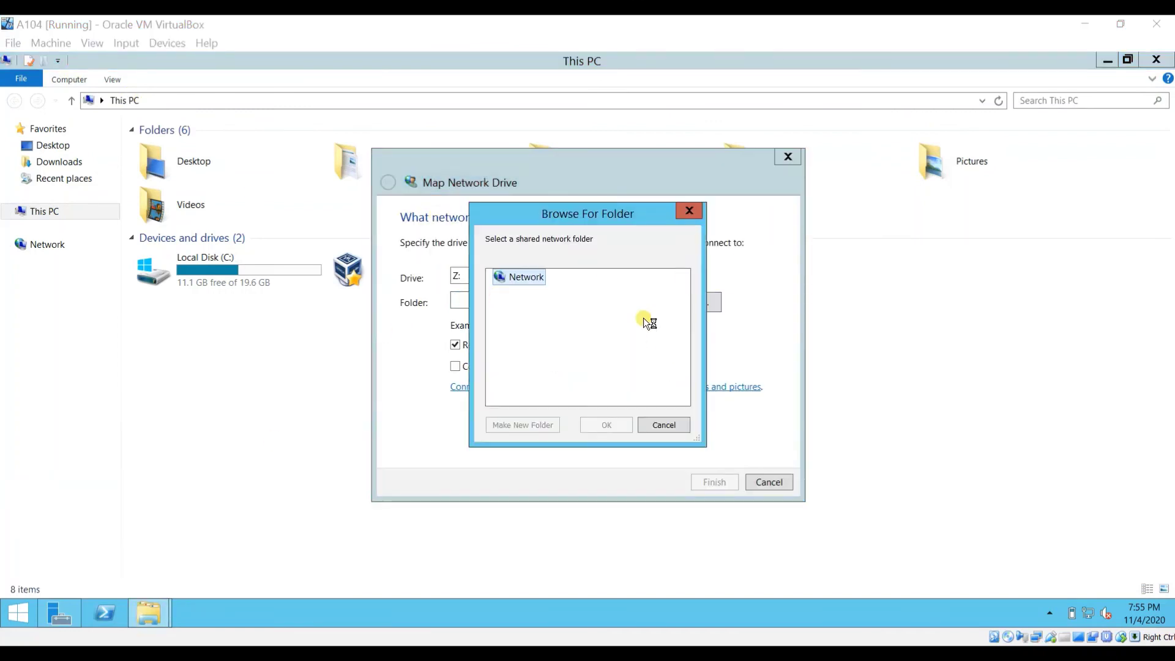
left_click(673, 425)
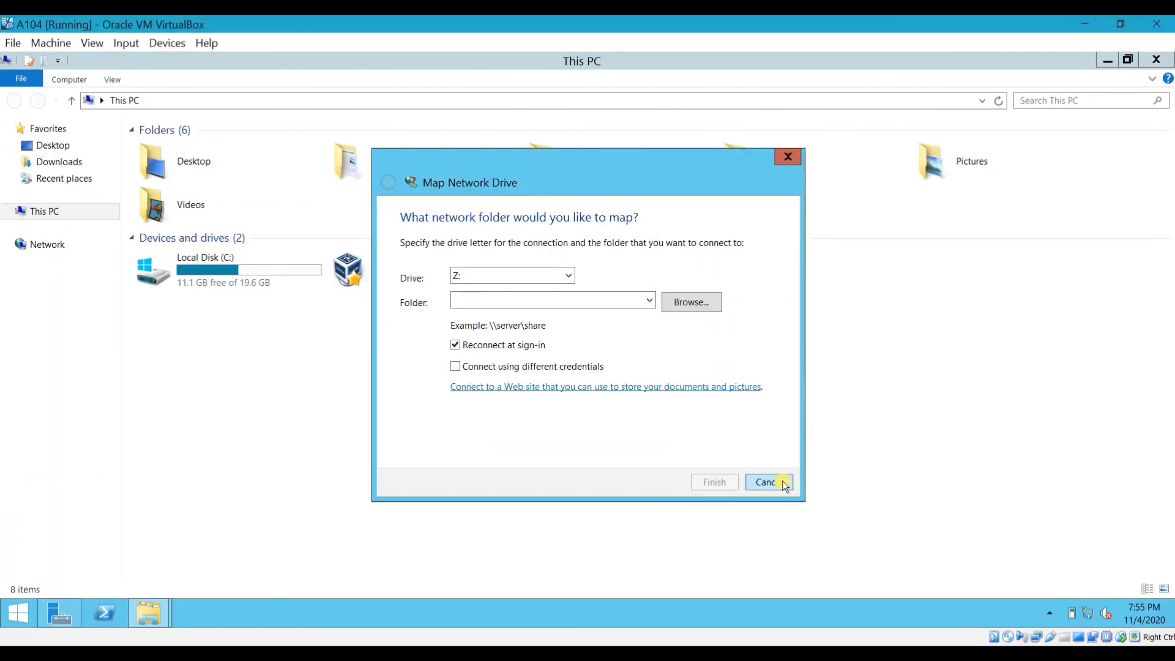
left_click(775, 481)
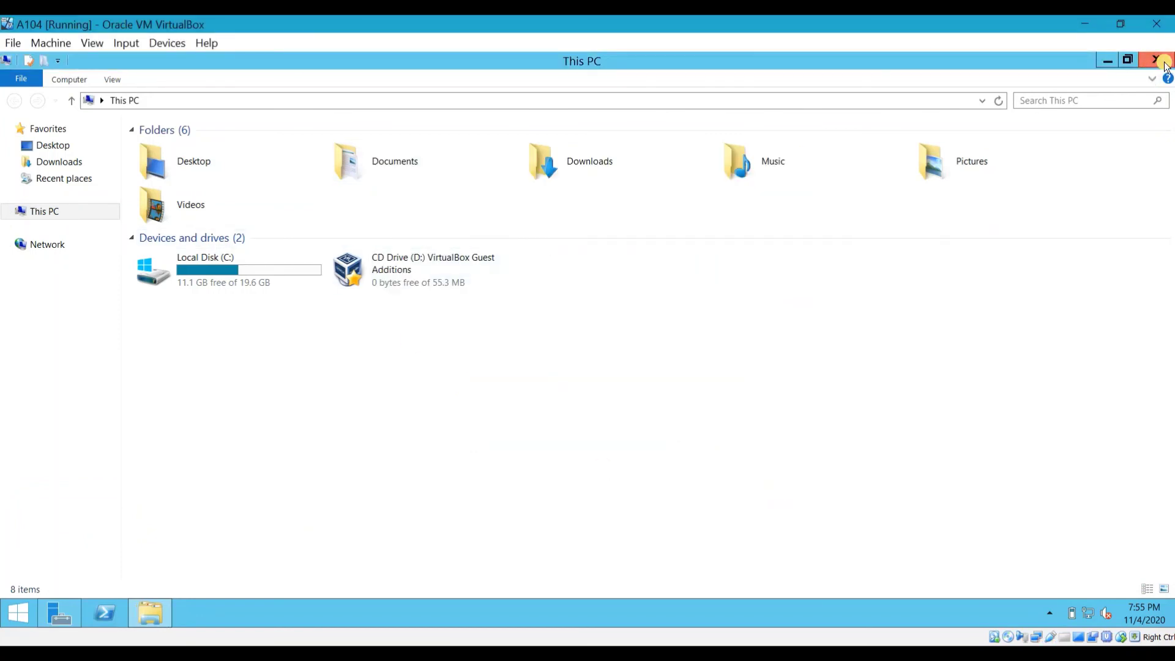
left_click(1105, 61)
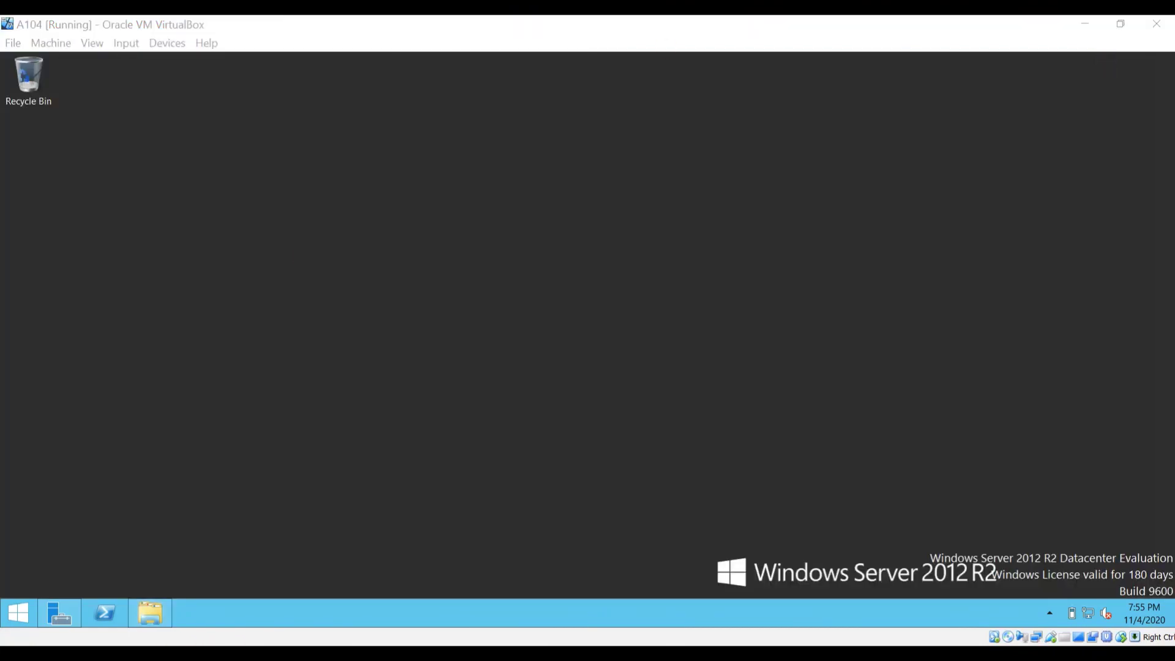